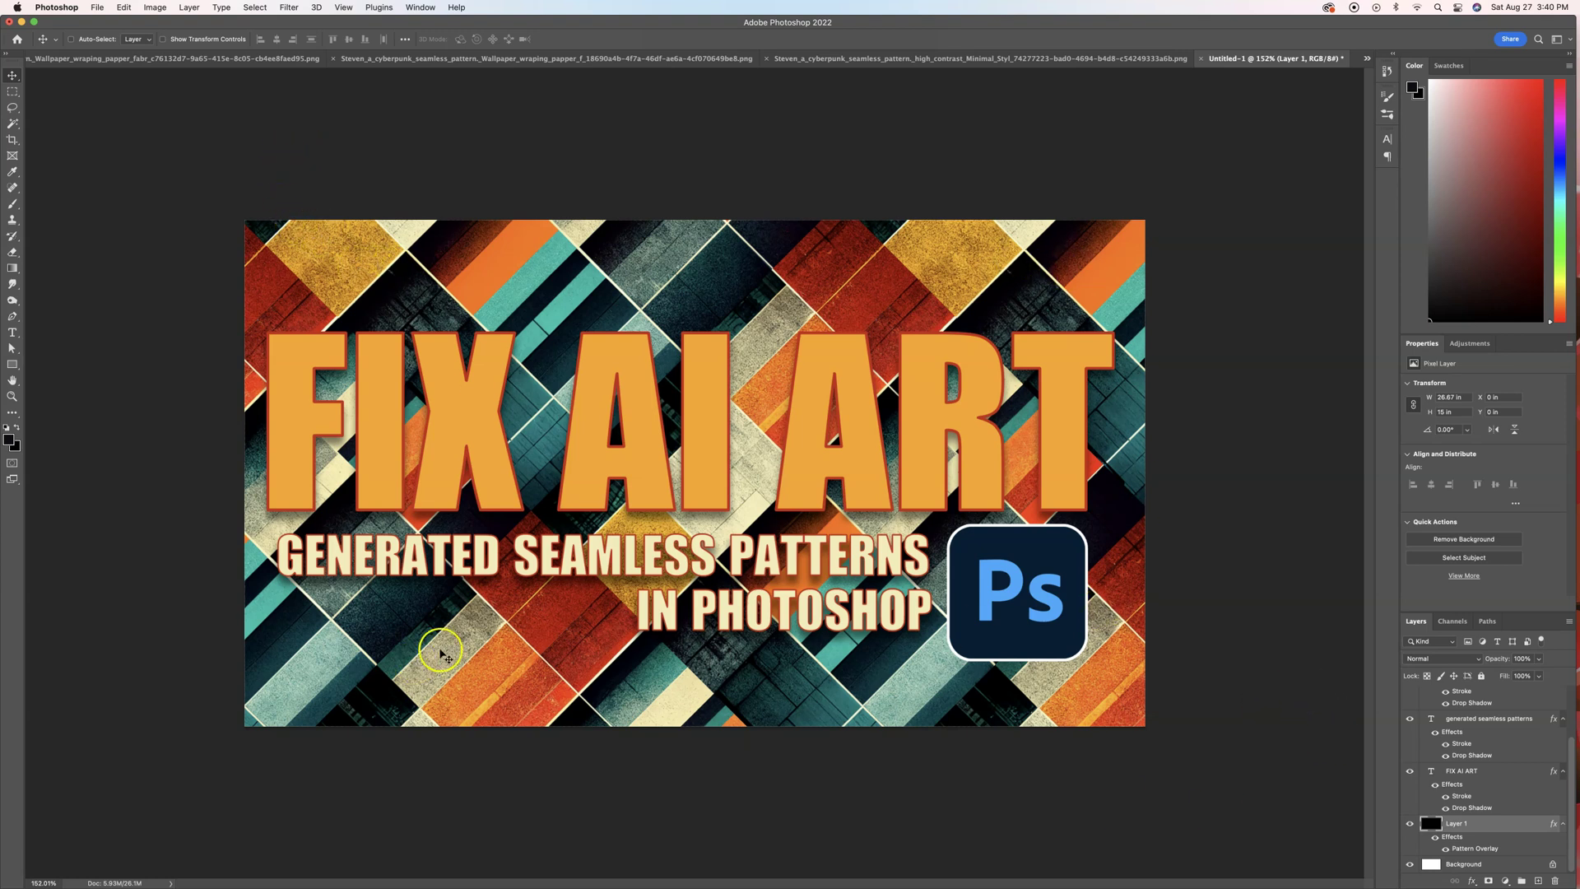
# Rotate Layer 1's Pattern Overlay close to horizontal, reduce the pattern's scale, and apply the layer style.
pyautogui.doubleClick(1477, 848)
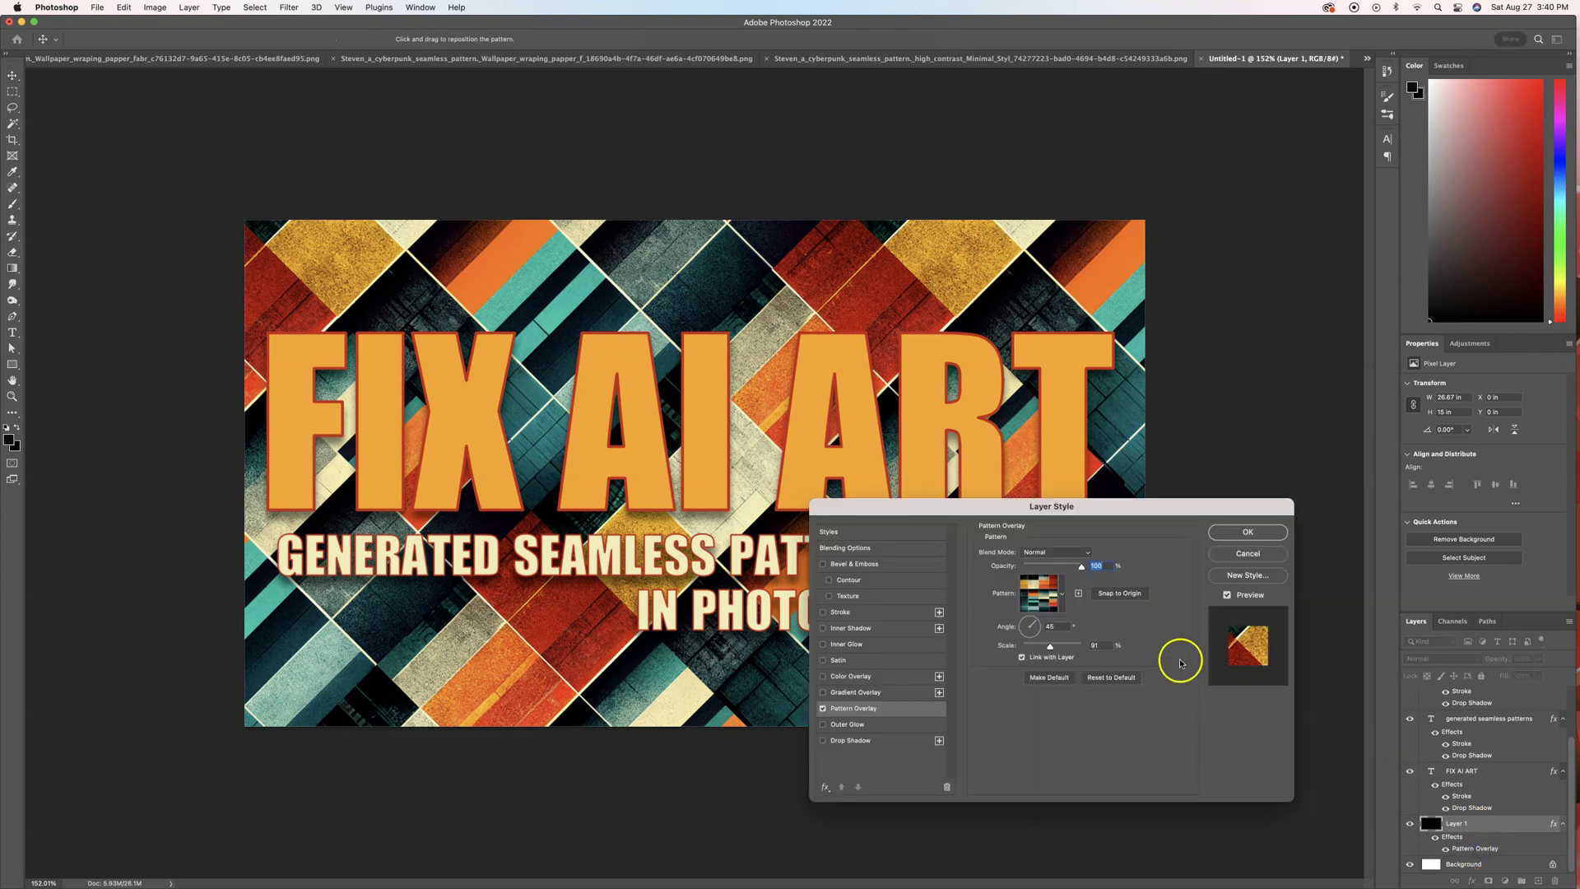
pyautogui.click(1040, 627)
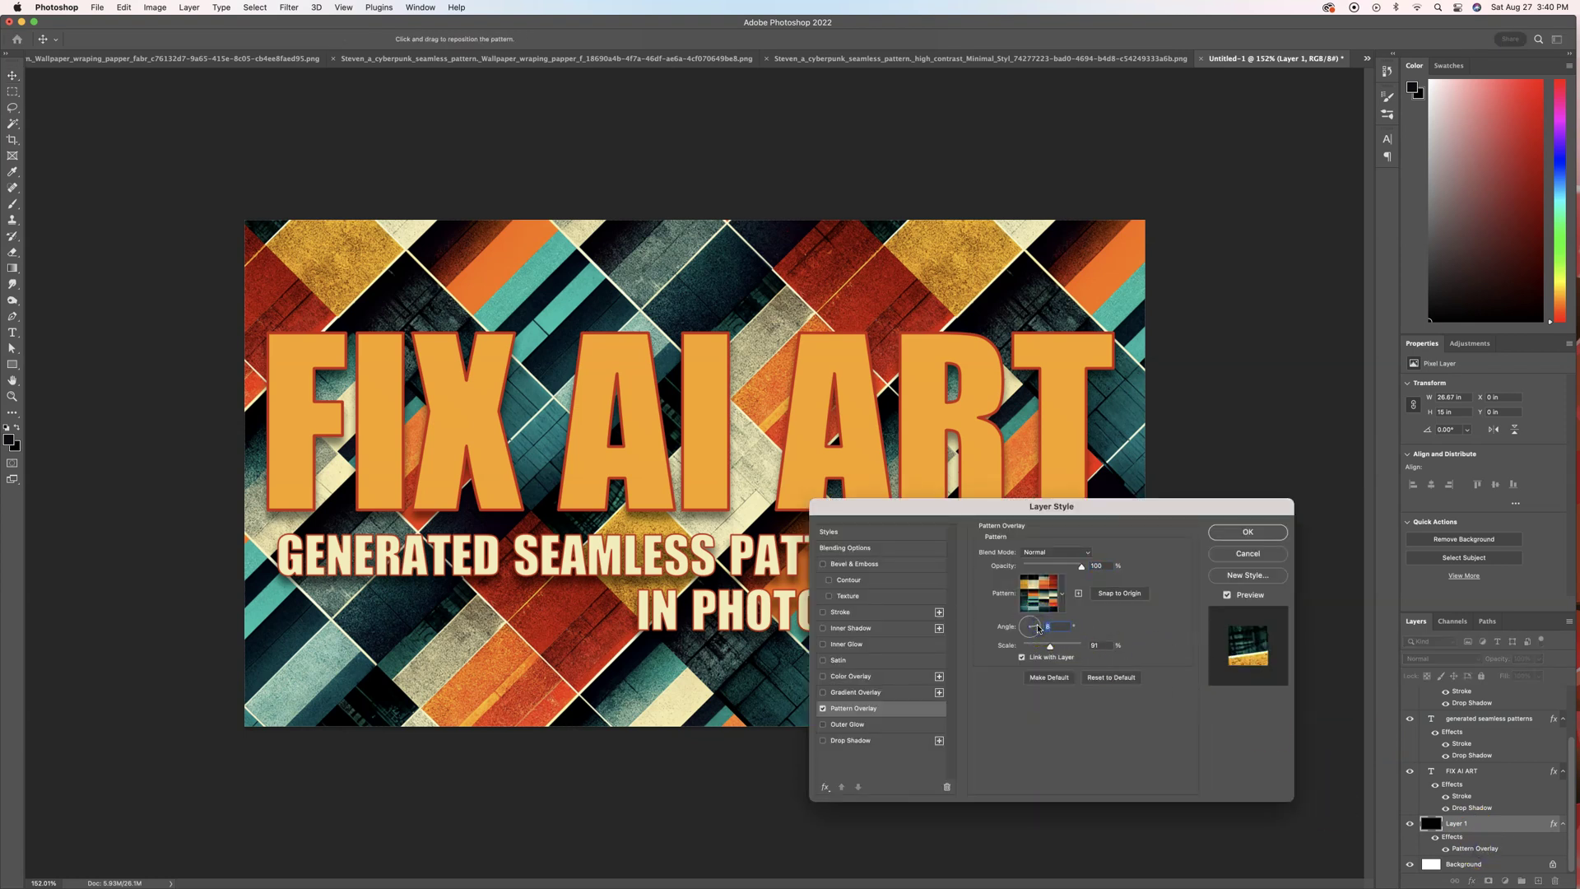
pyautogui.moveTo(1049, 646); pyautogui.dragTo(1041, 646)
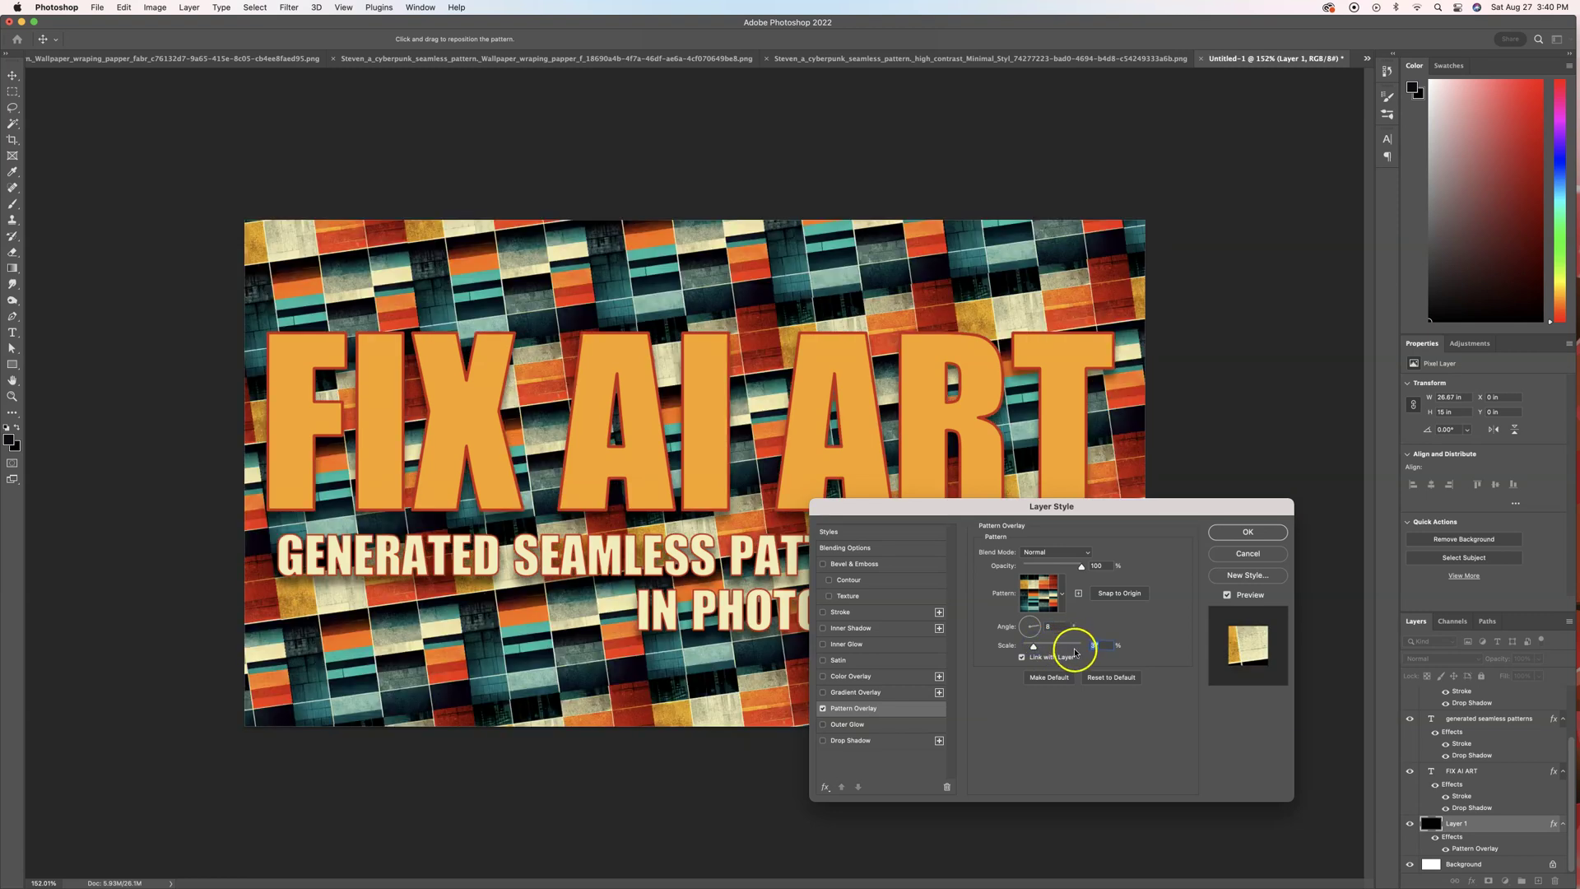
pyautogui.click(1245, 534)
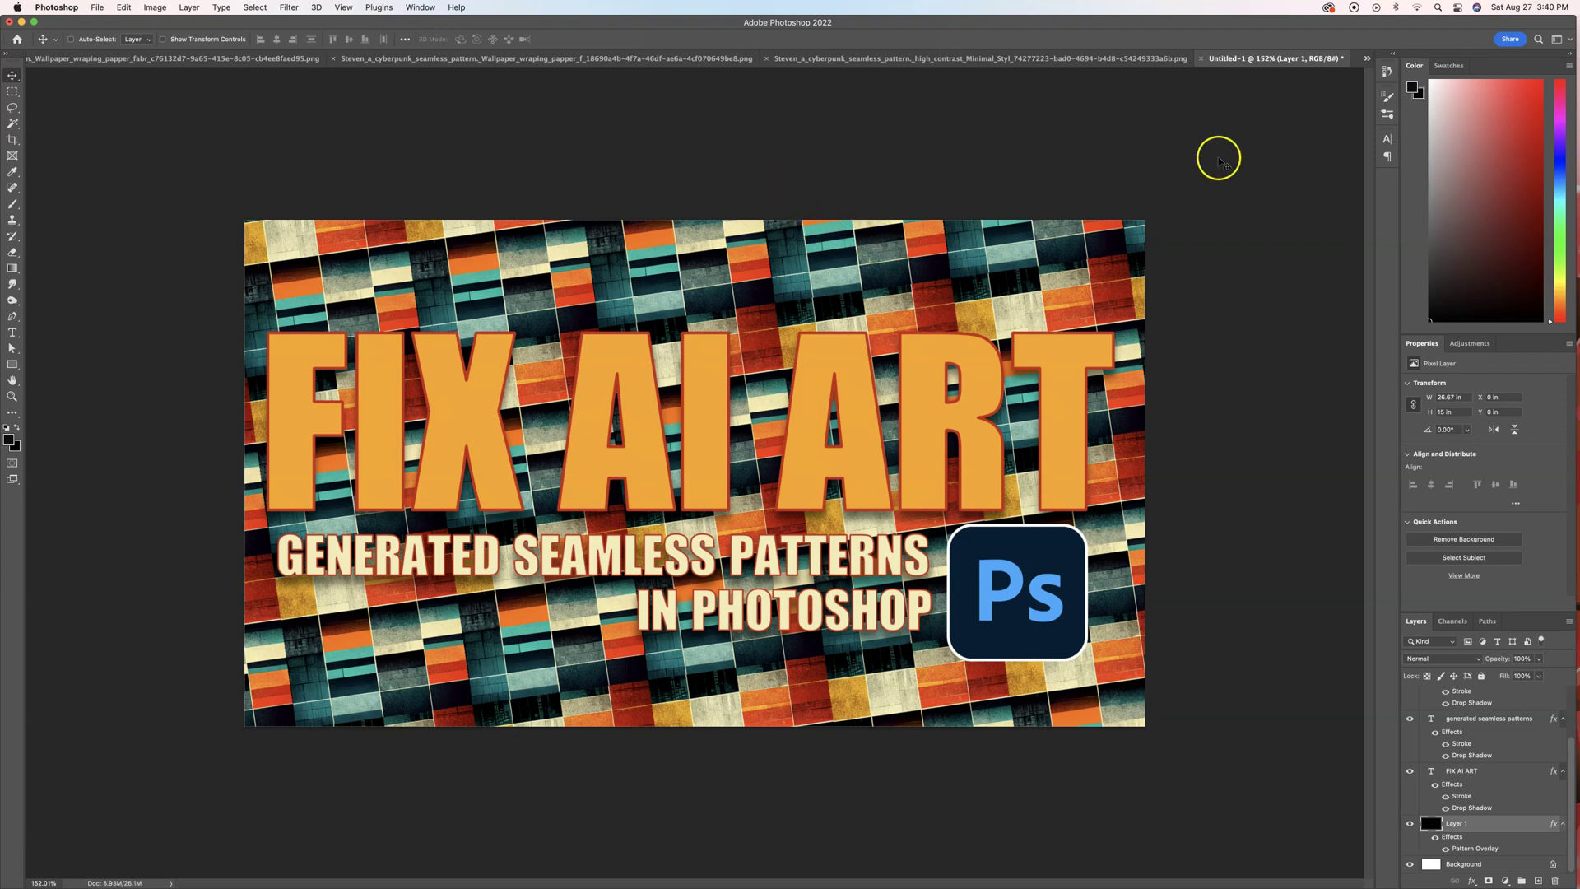
# View the high-contrast cyberpunk pattern document, followed by the Untitled-2 document containing the floral prompt text.
pyautogui.click(1068, 63)
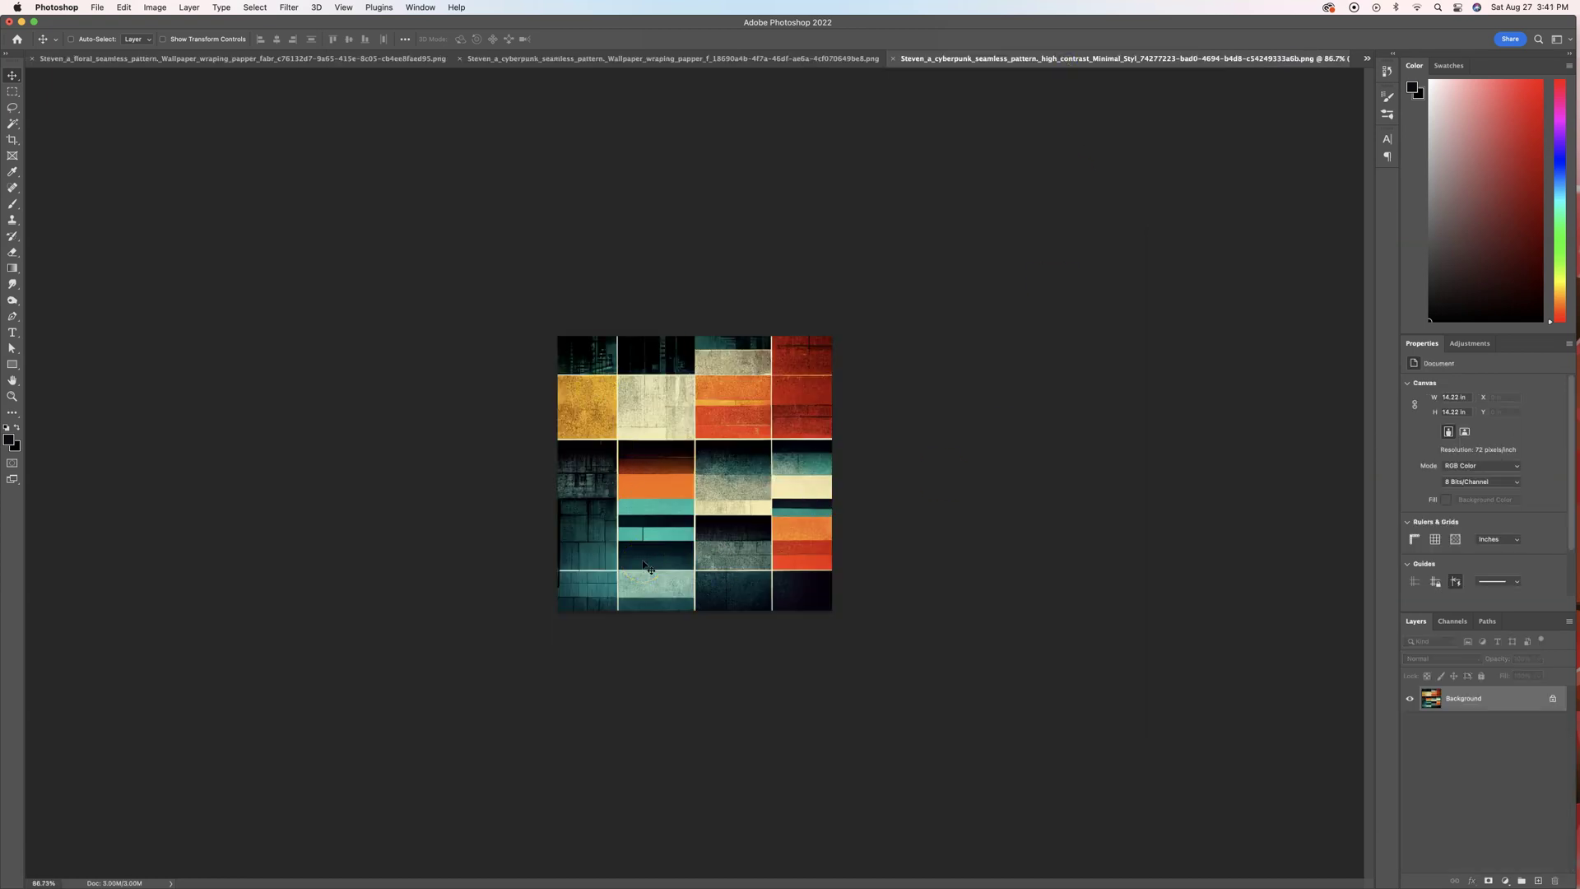
pyautogui.click(1368, 61)
pyautogui.click(1275, 117)
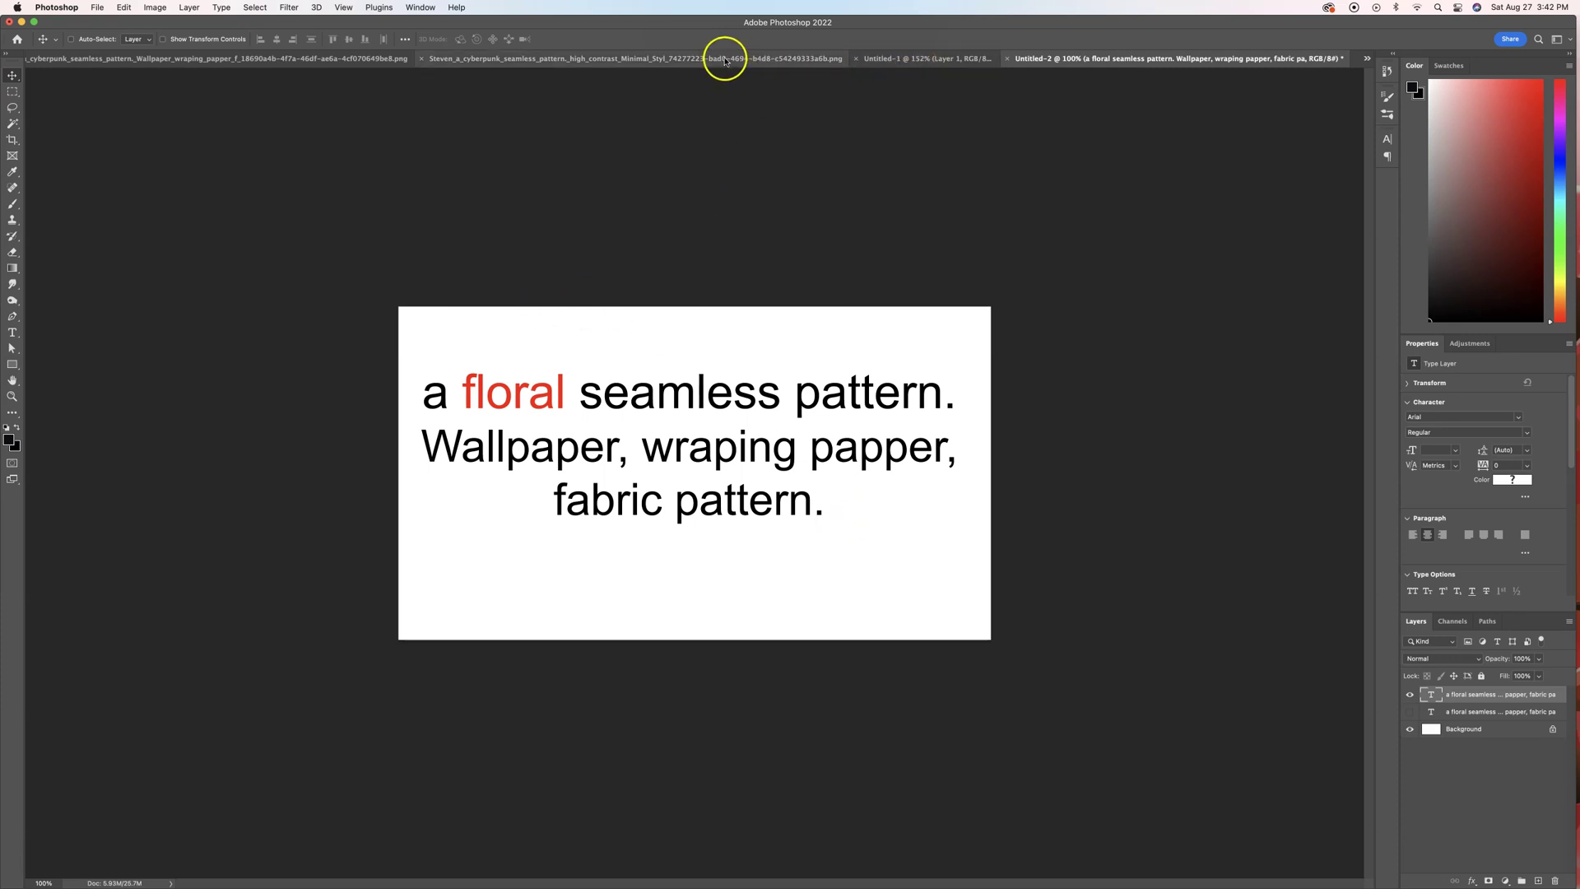
# Enable Pattern Preview for the high-contrast cyberpunk seamless pattern document.
pyautogui.click(726, 58)
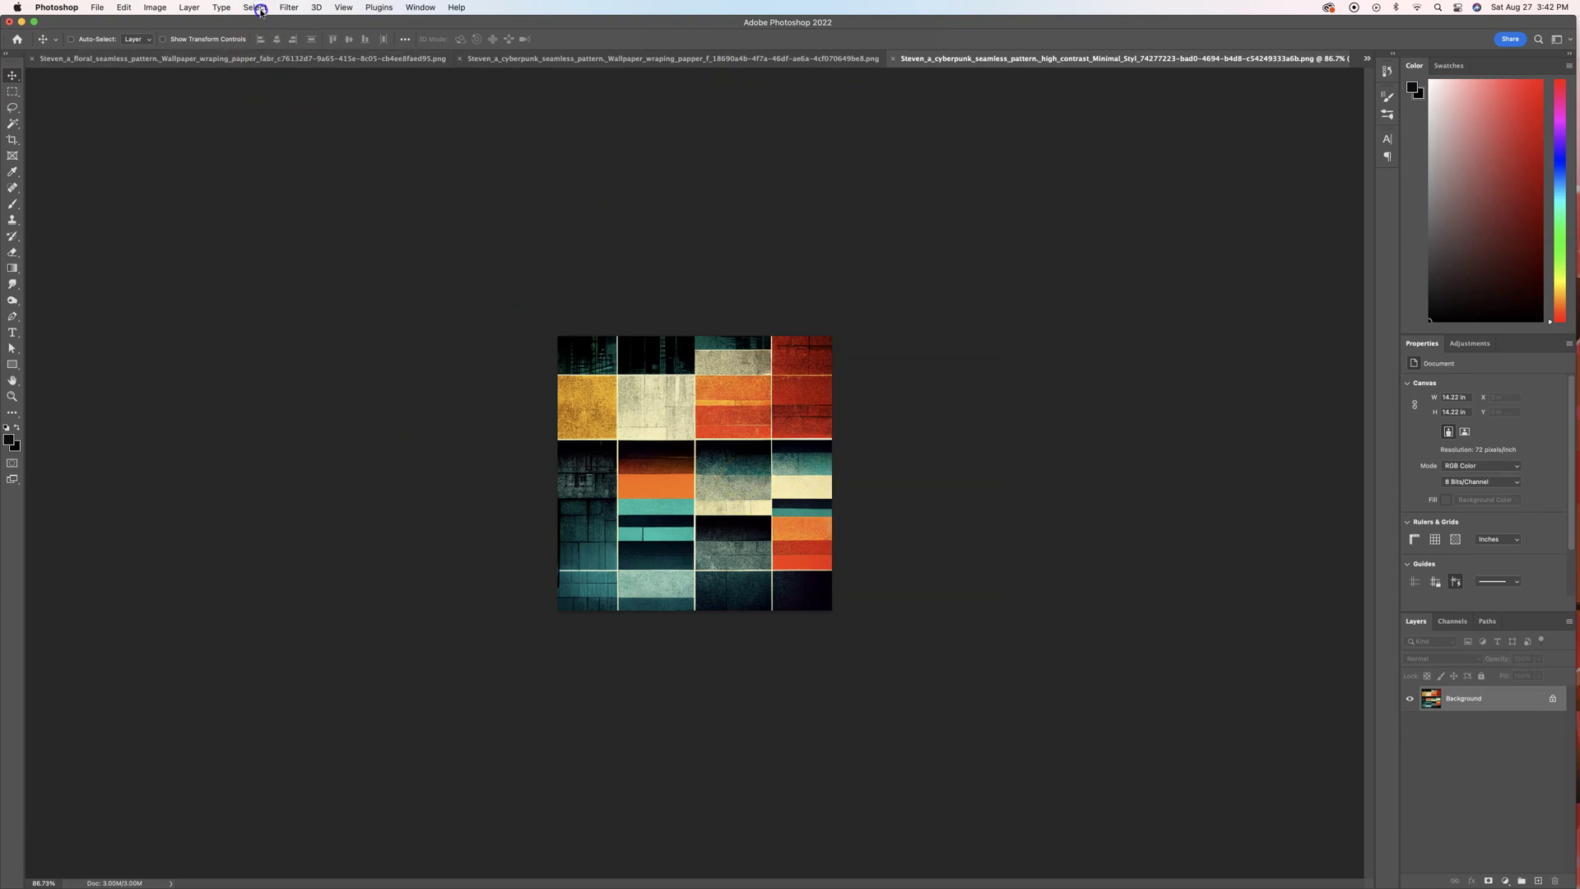
pyautogui.click(343, 8)
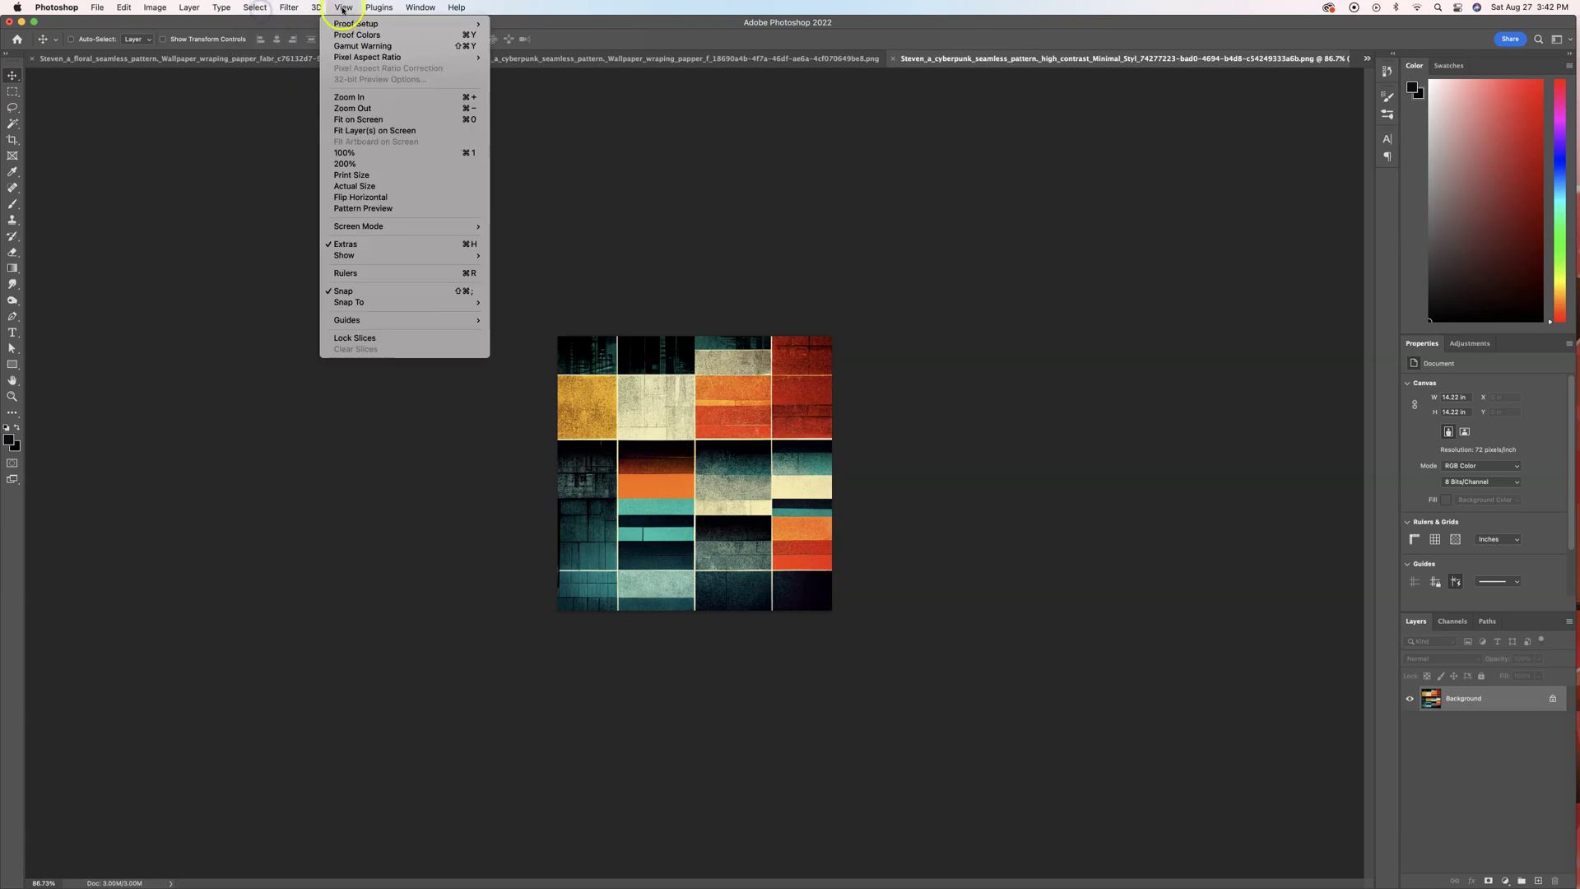
pyautogui.click(371, 209)
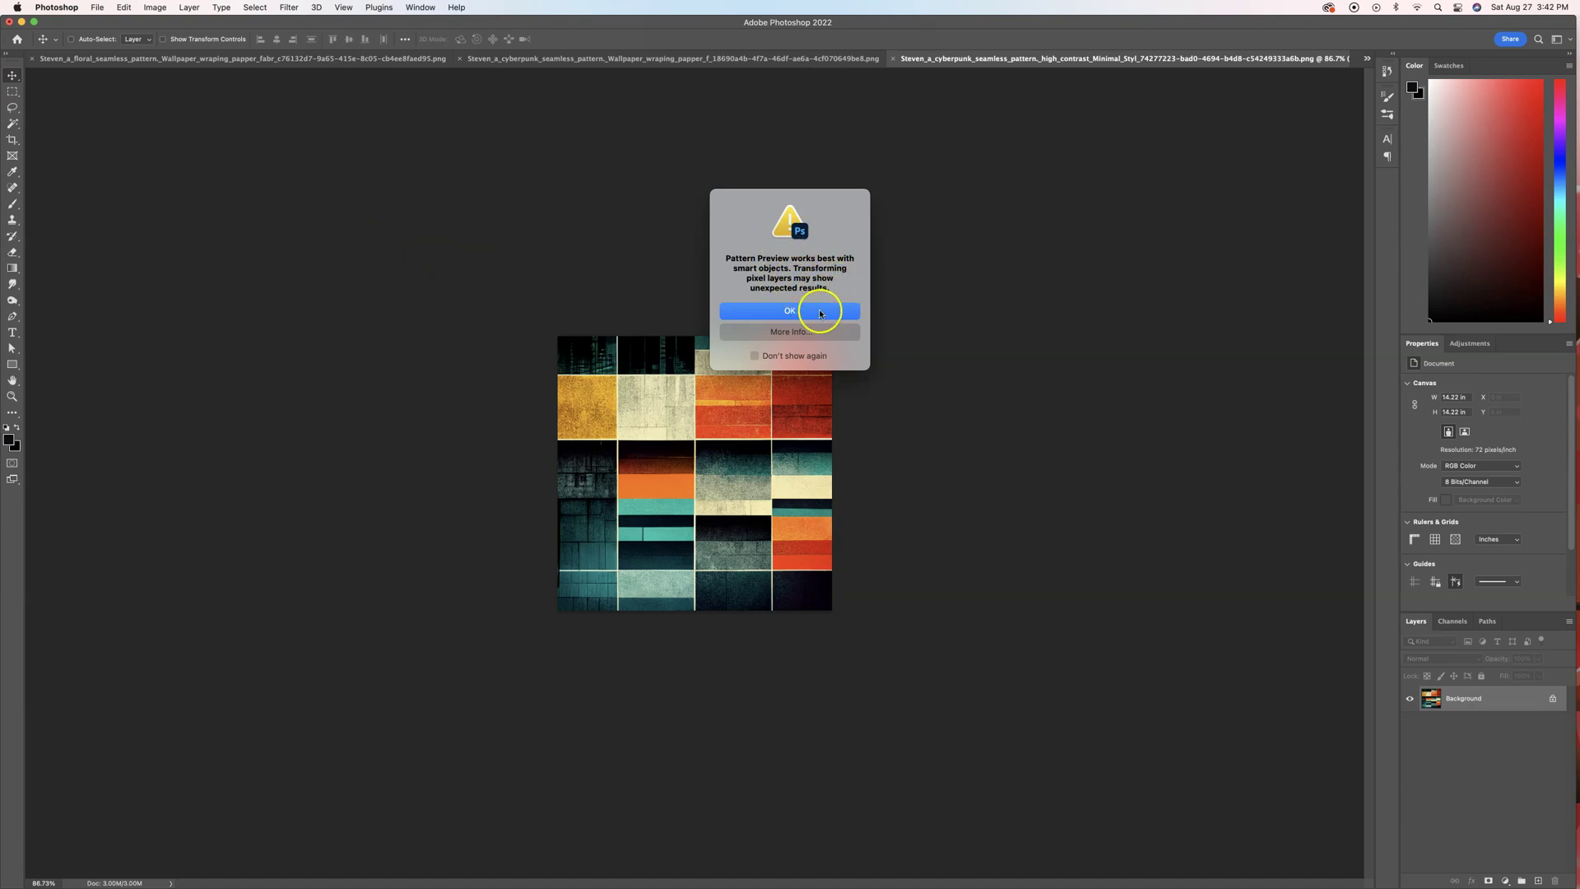
pyautogui.click(814, 312)
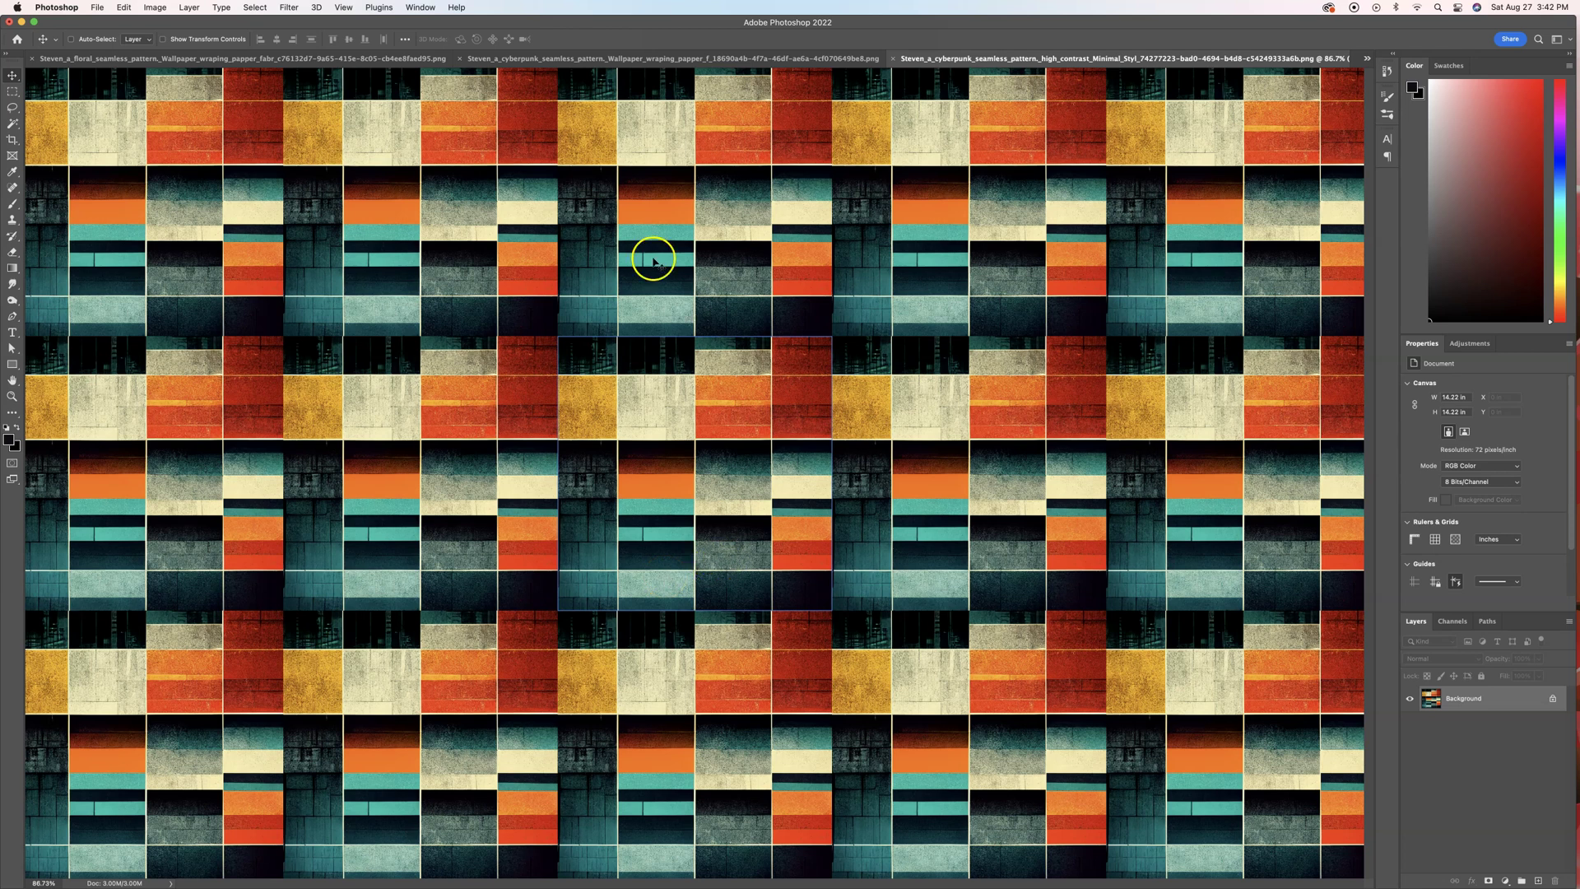
# Switch to the floral seamless pattern document and enable Pattern Preview for it.
pyautogui.click(324, 58)
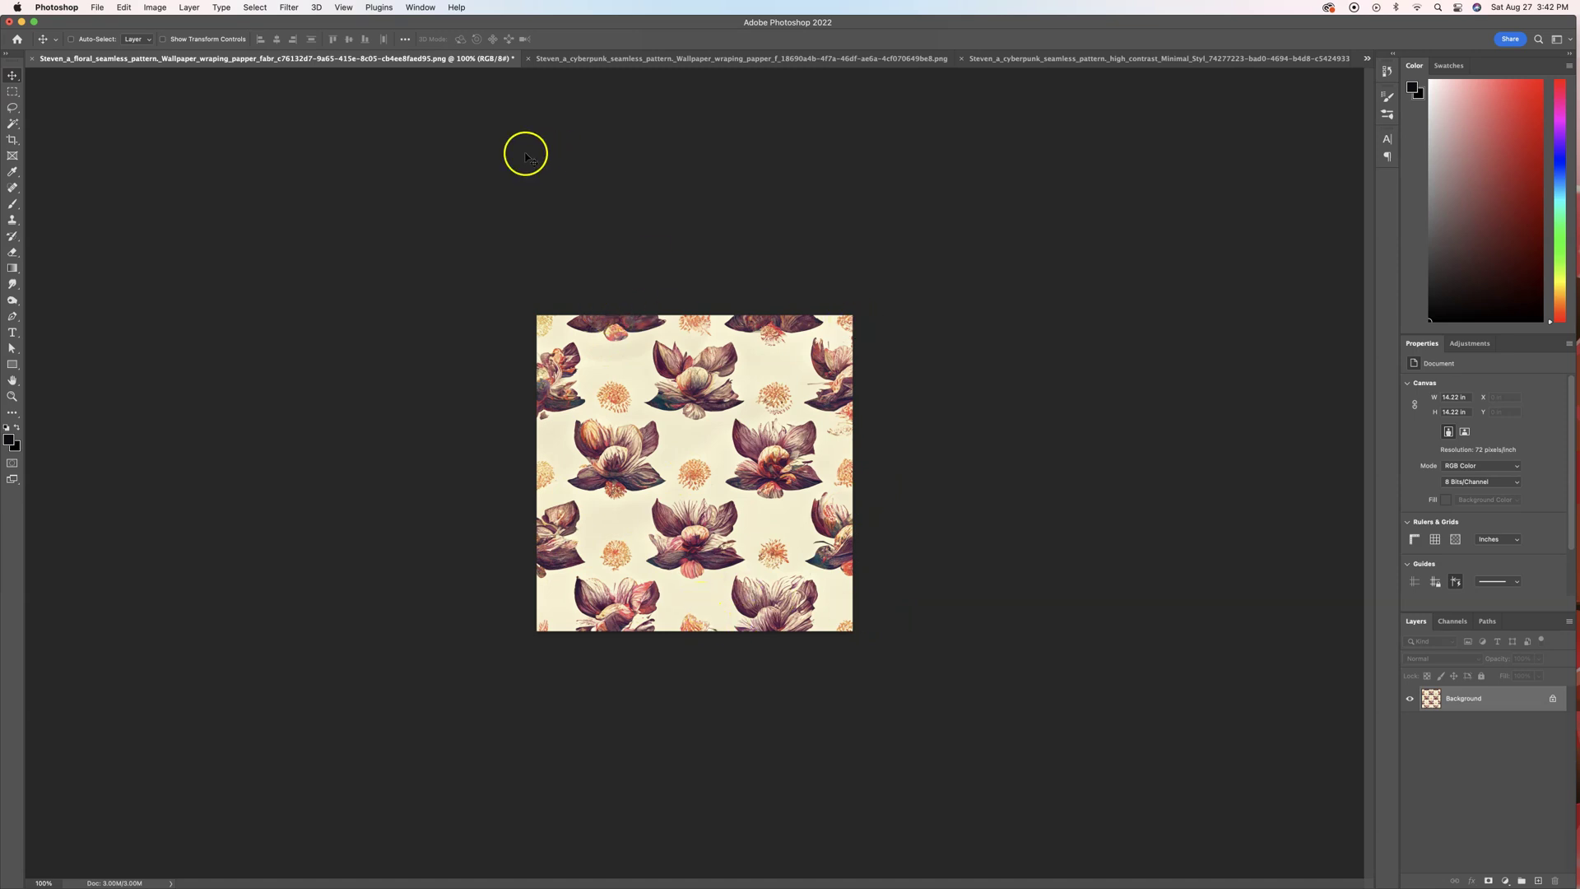
pyautogui.click(343, 8)
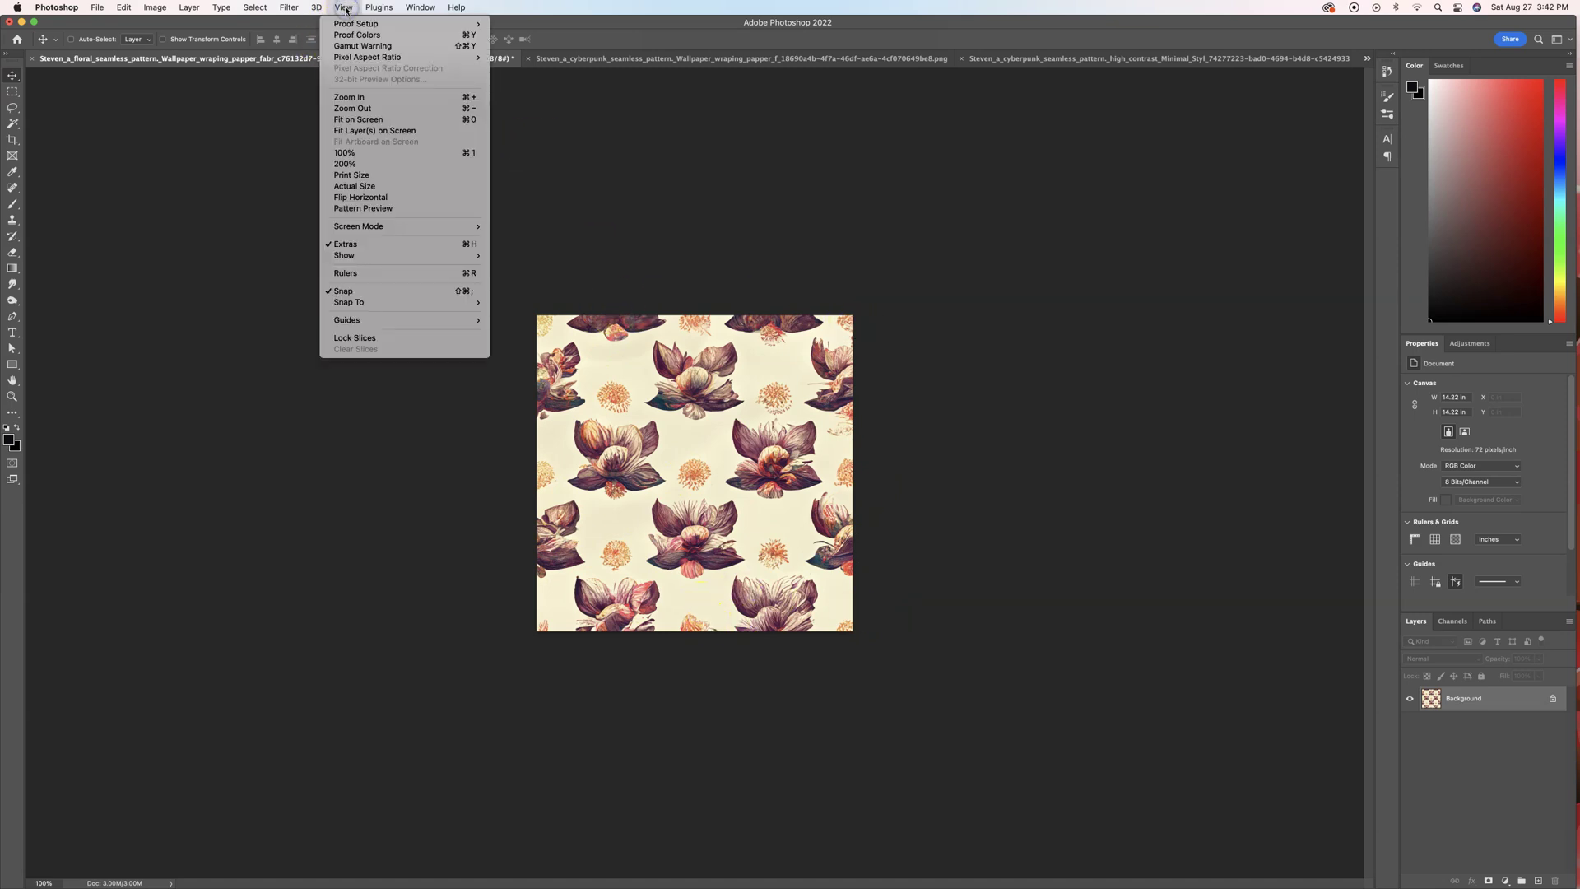
pyautogui.click(401, 211)
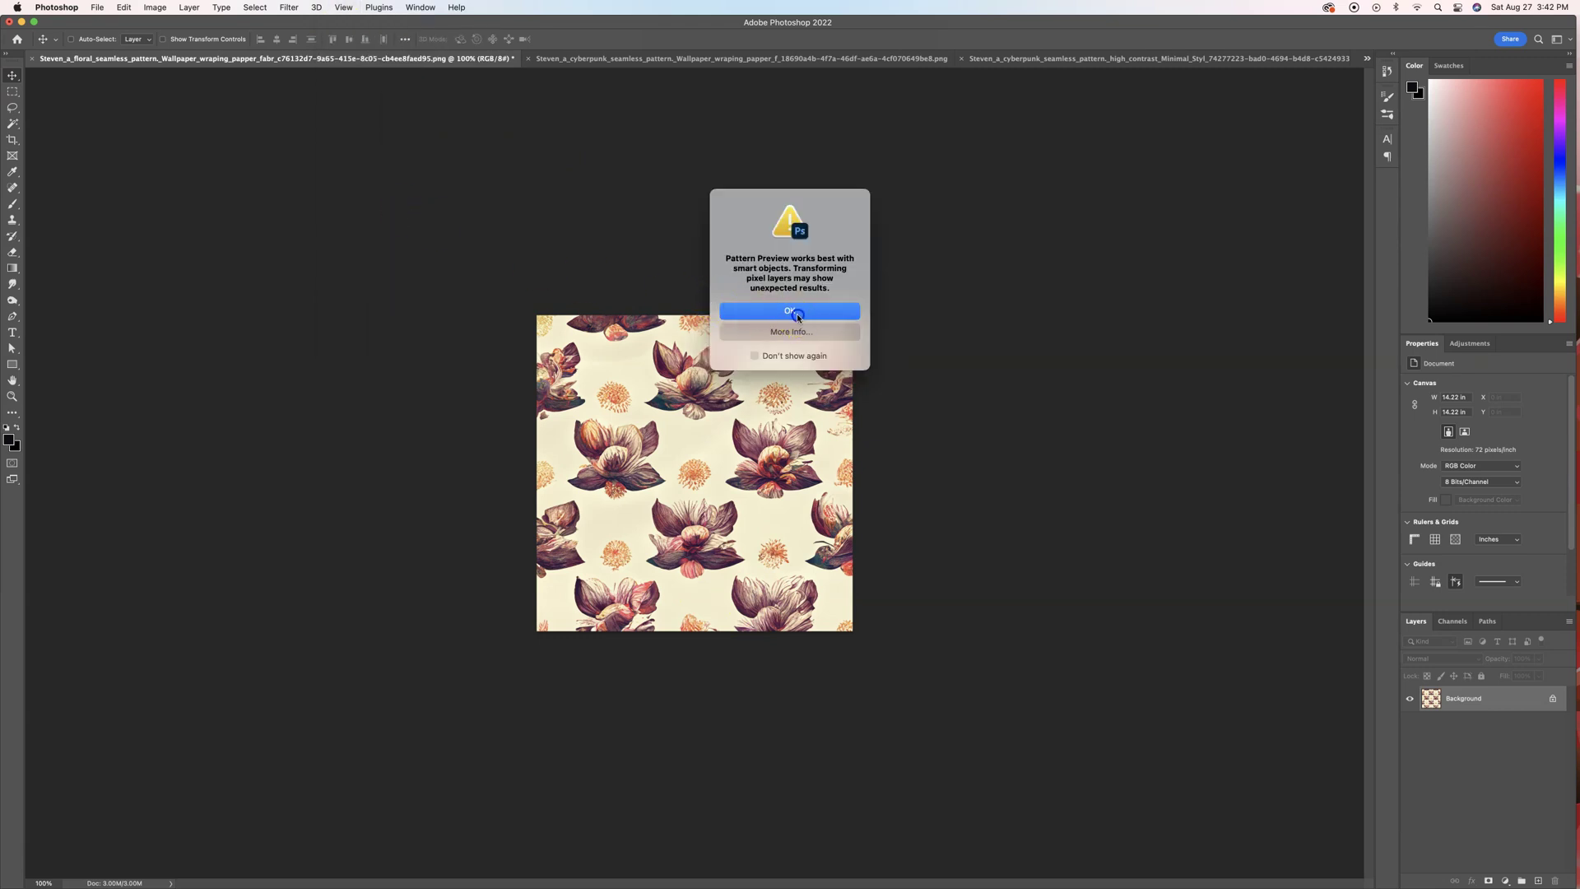
pyautogui.click(797, 312)
# Examine the repeated floral tiles in full screen mode for visible seams along the tile borders.
pyautogui.scroll(1, 924, 441)
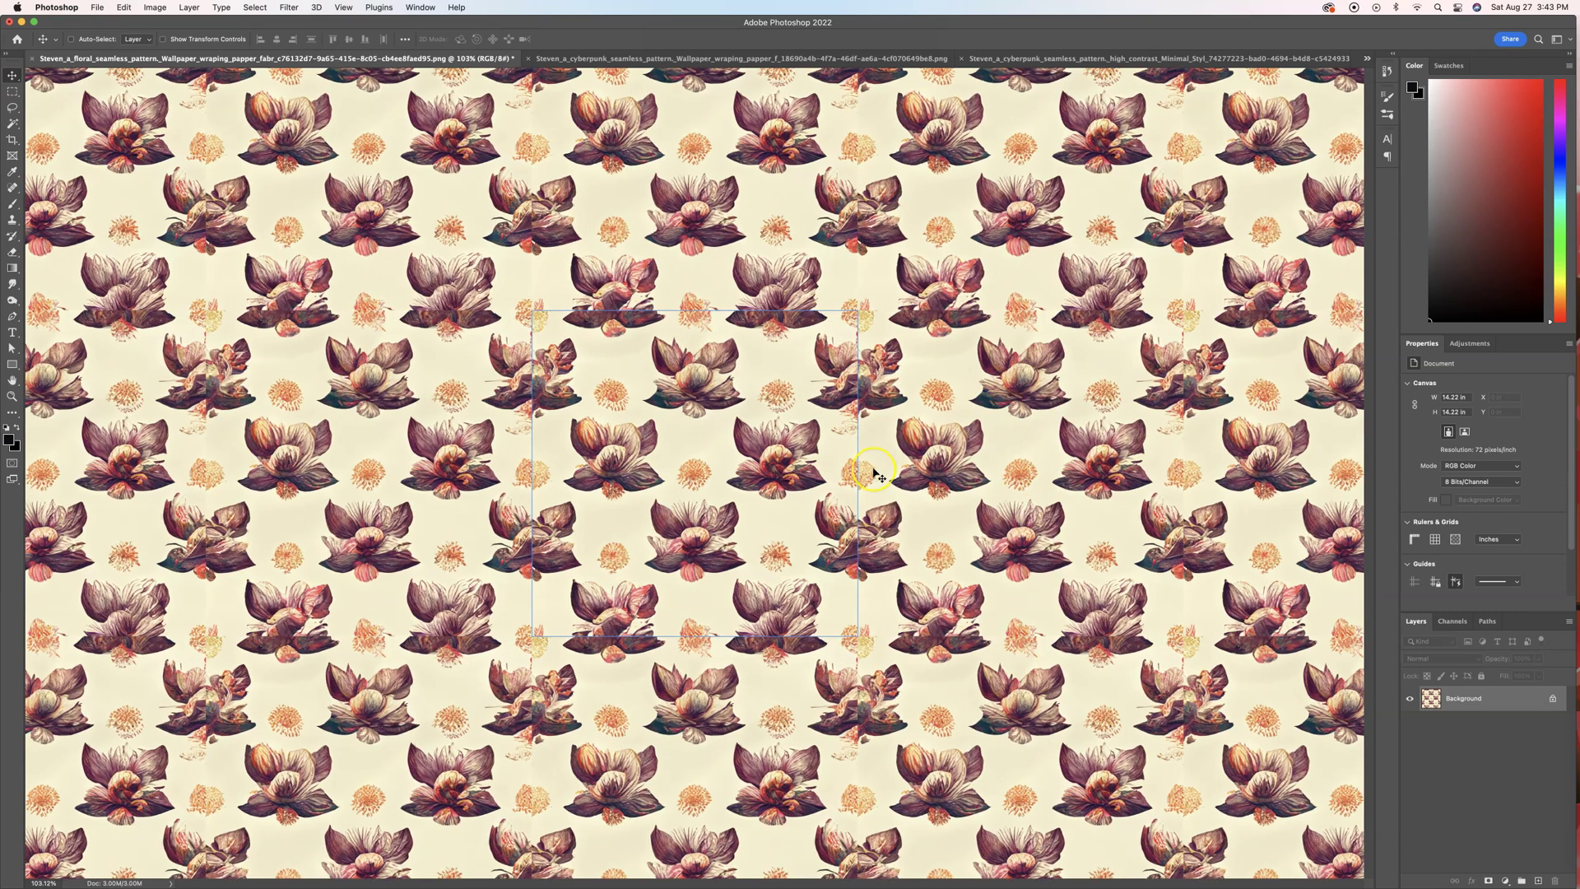
pyautogui.press('f')
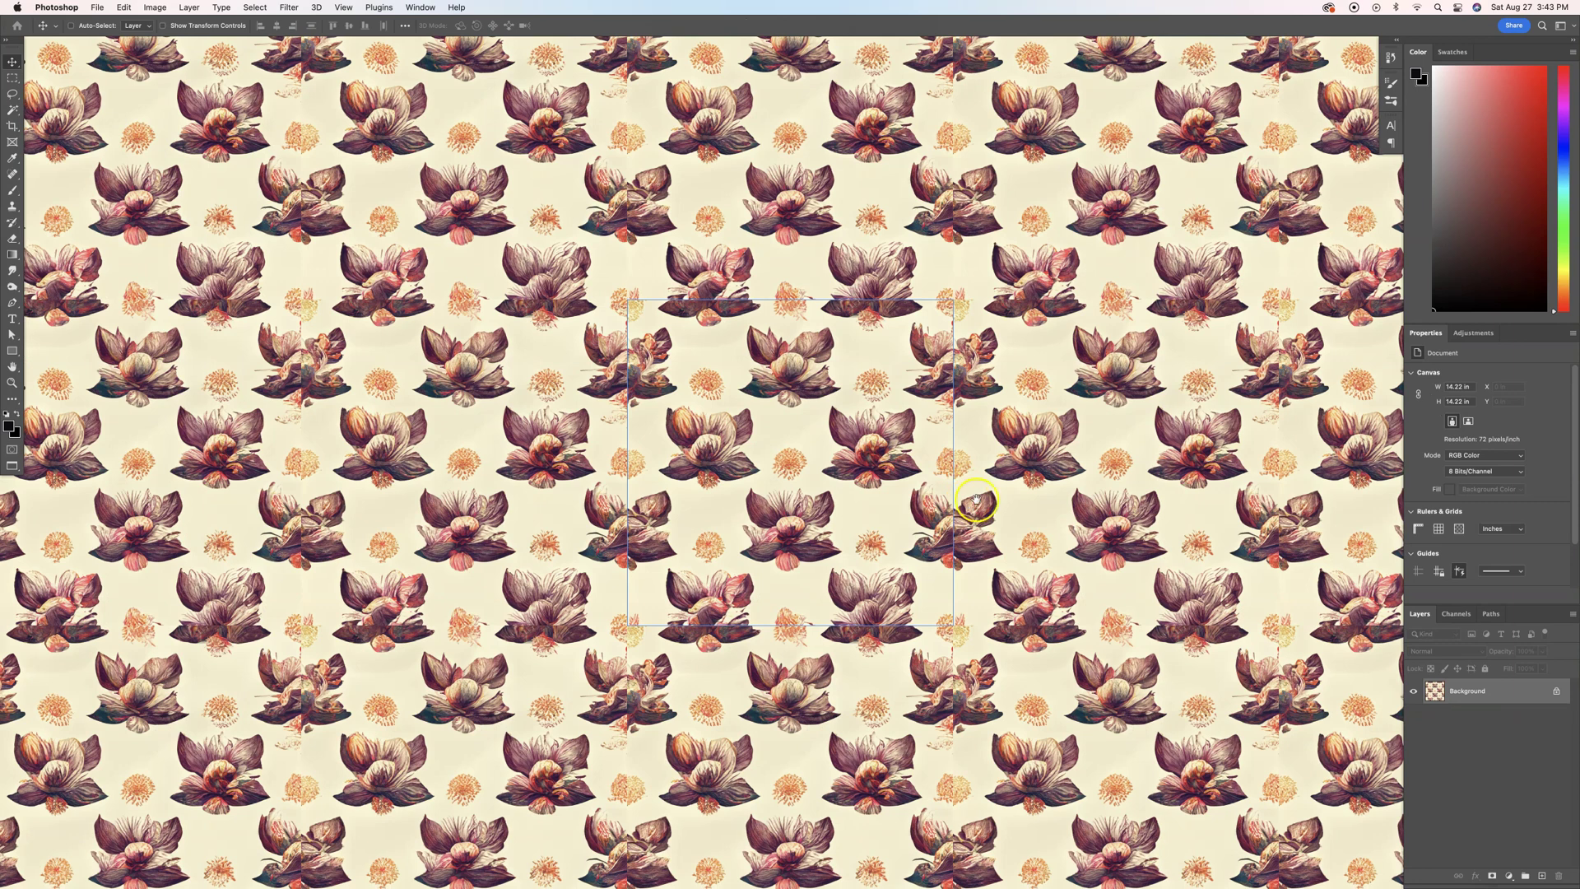
pyautogui.moveTo(994, 487); pyautogui.dragTo(589, 544)
pyautogui.moveTo(916, 470); pyautogui.dragTo(804, 494)
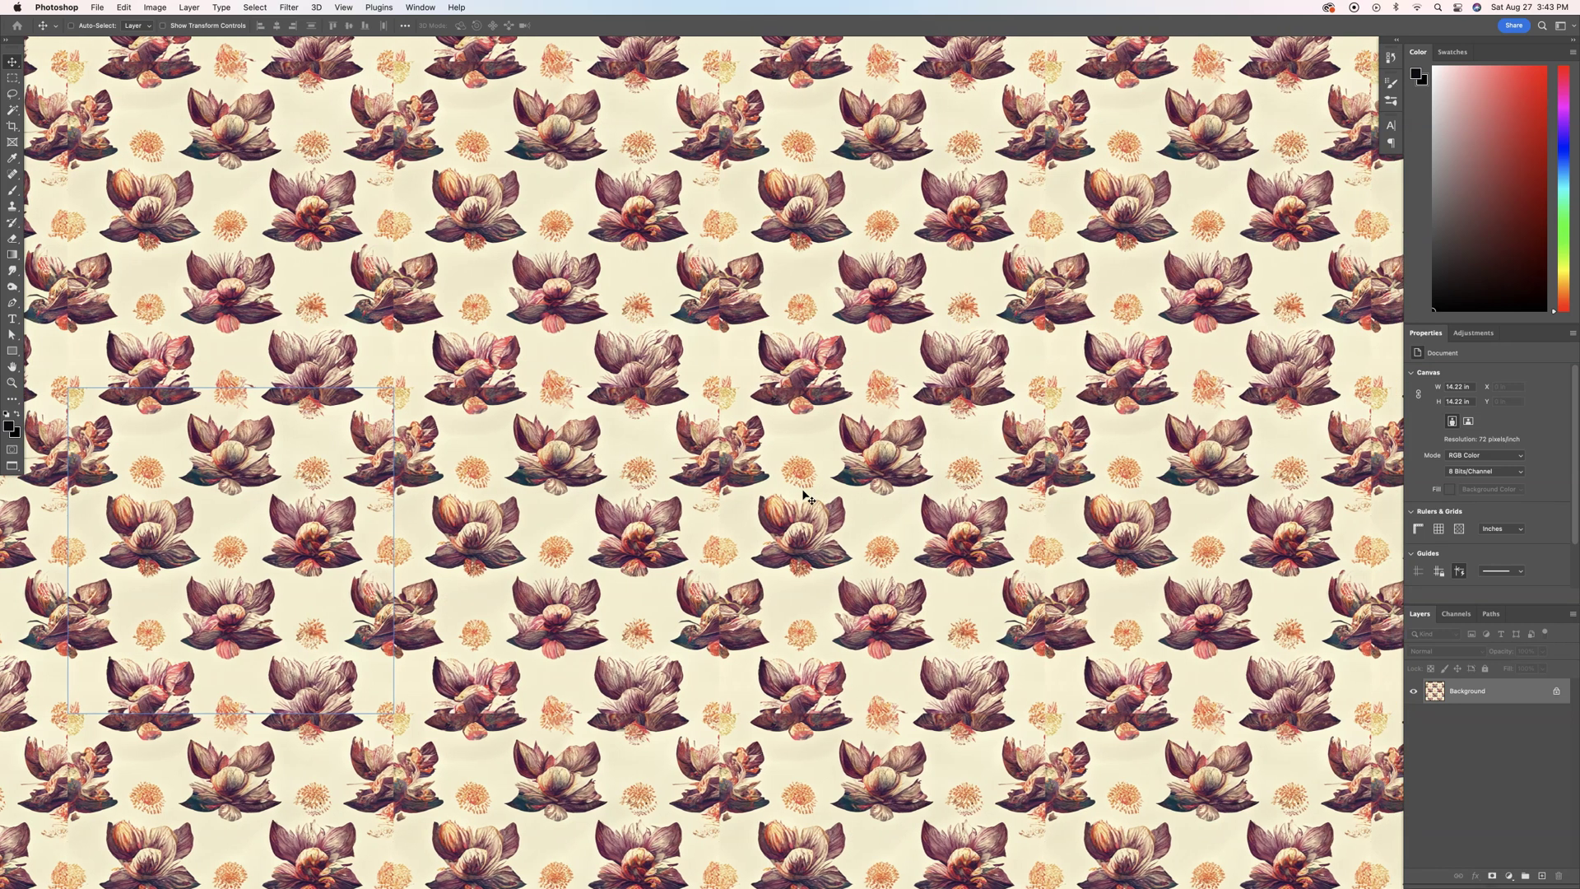
pyautogui.scroll(-5, 804, 493)
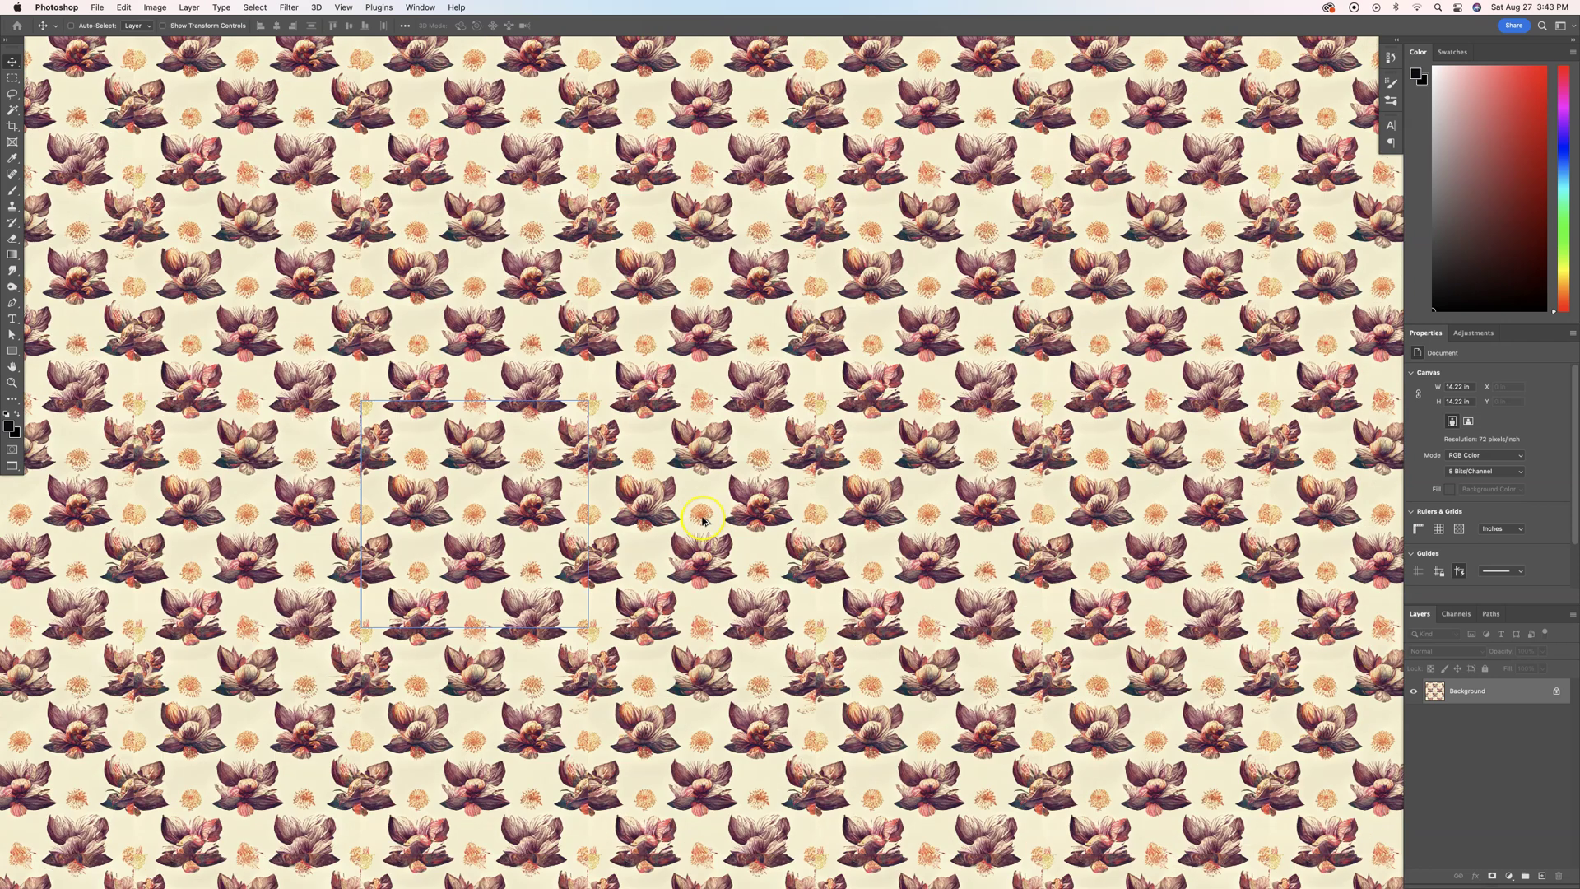
pyautogui.scroll(5, 702, 519)
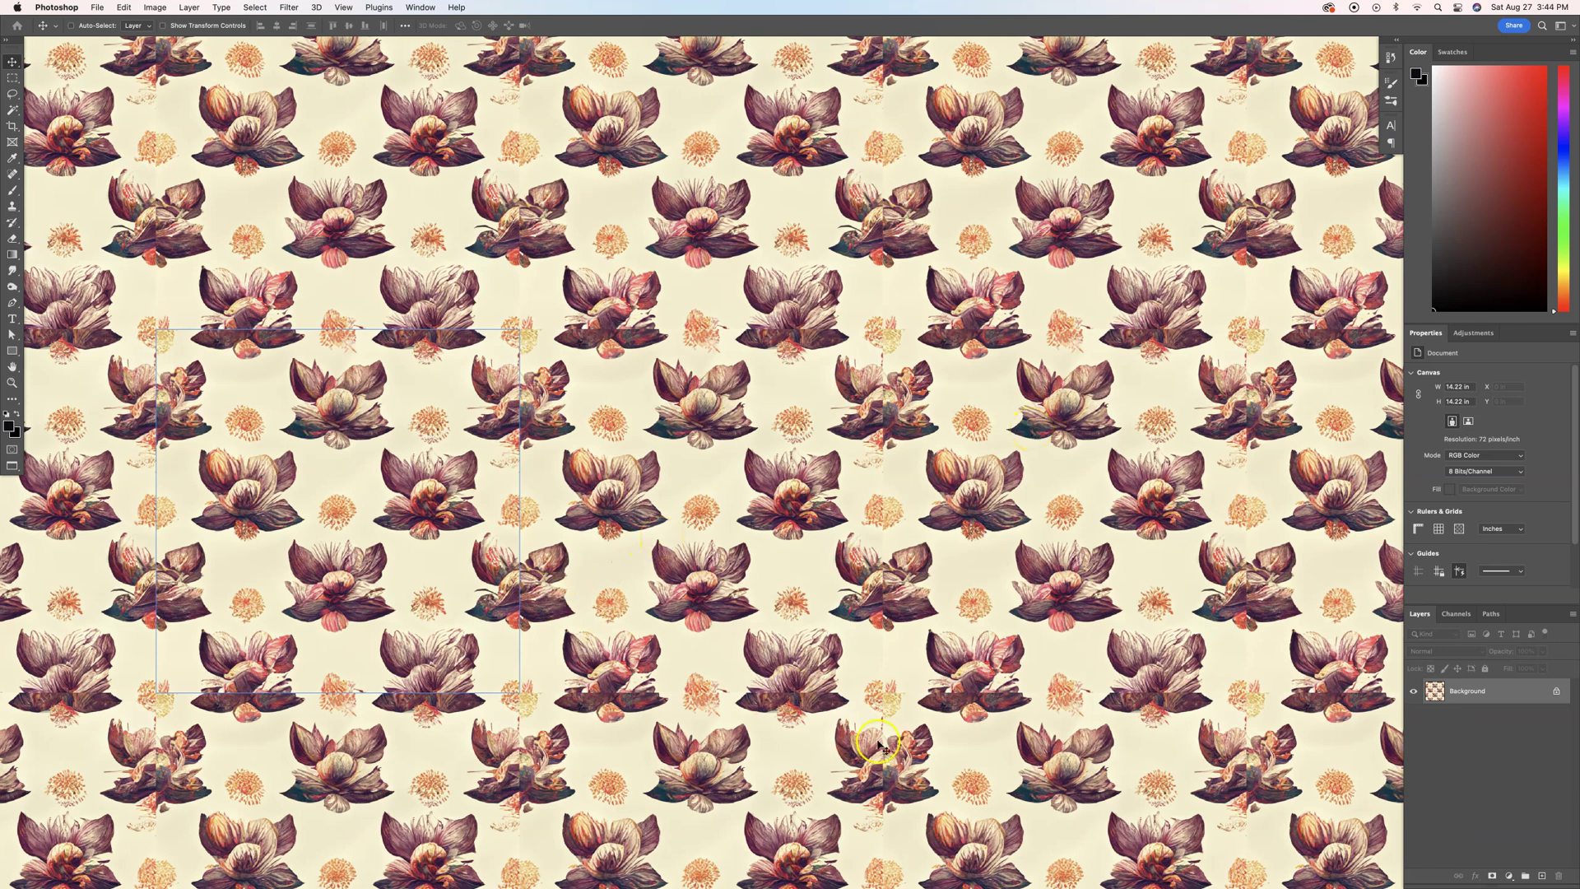
# Add a new layer above the floral Background and activate the Clone Stamp tool sampling all layers.
pyautogui.click(1543, 877)
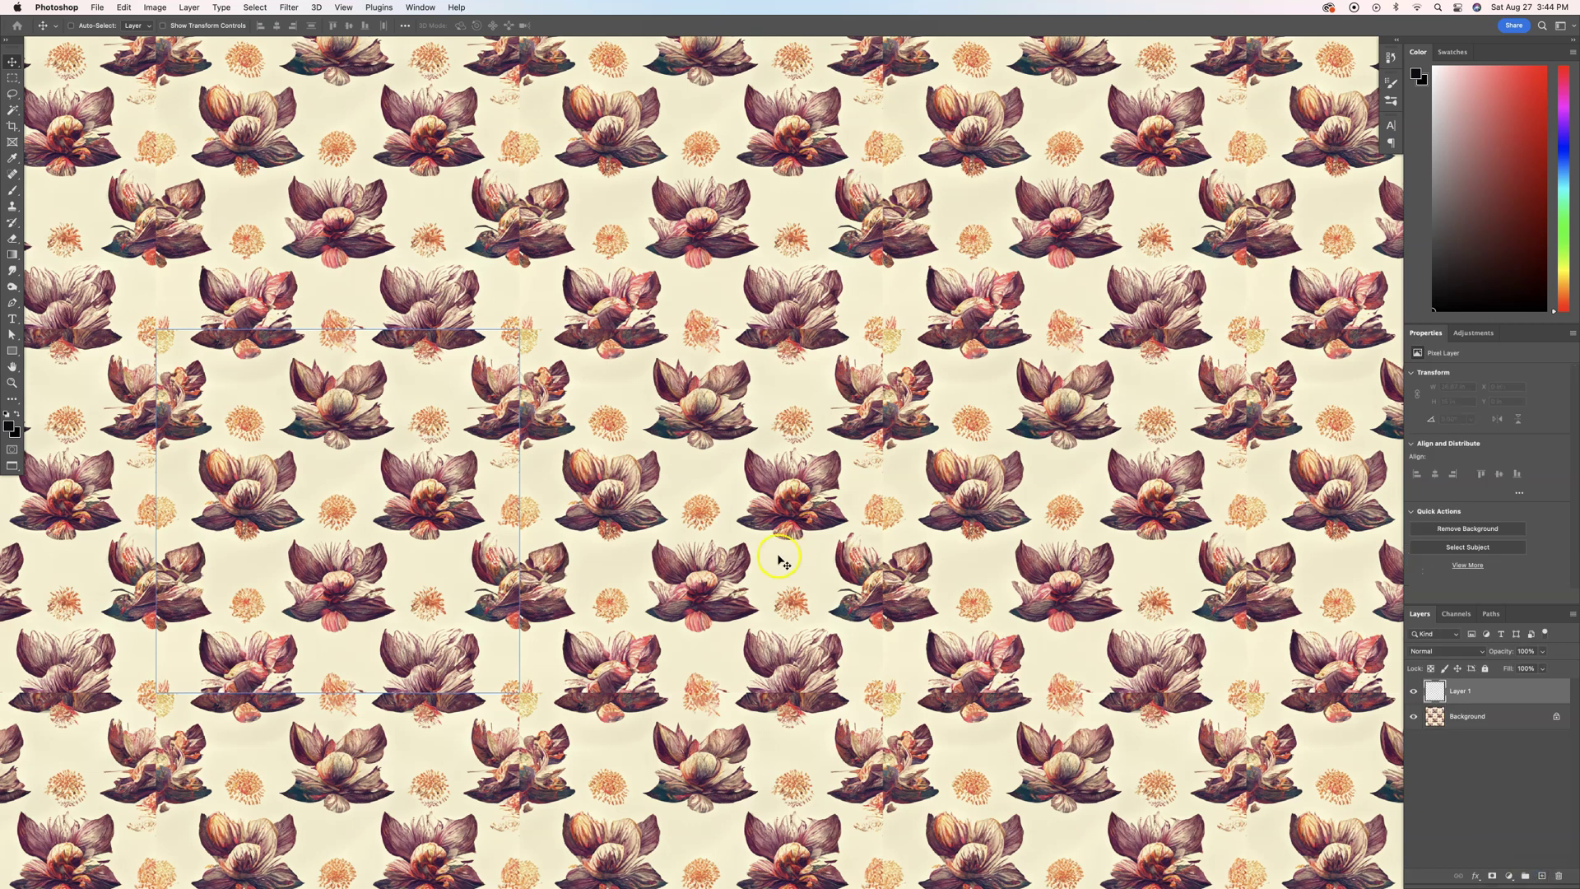
pyautogui.click(12, 207)
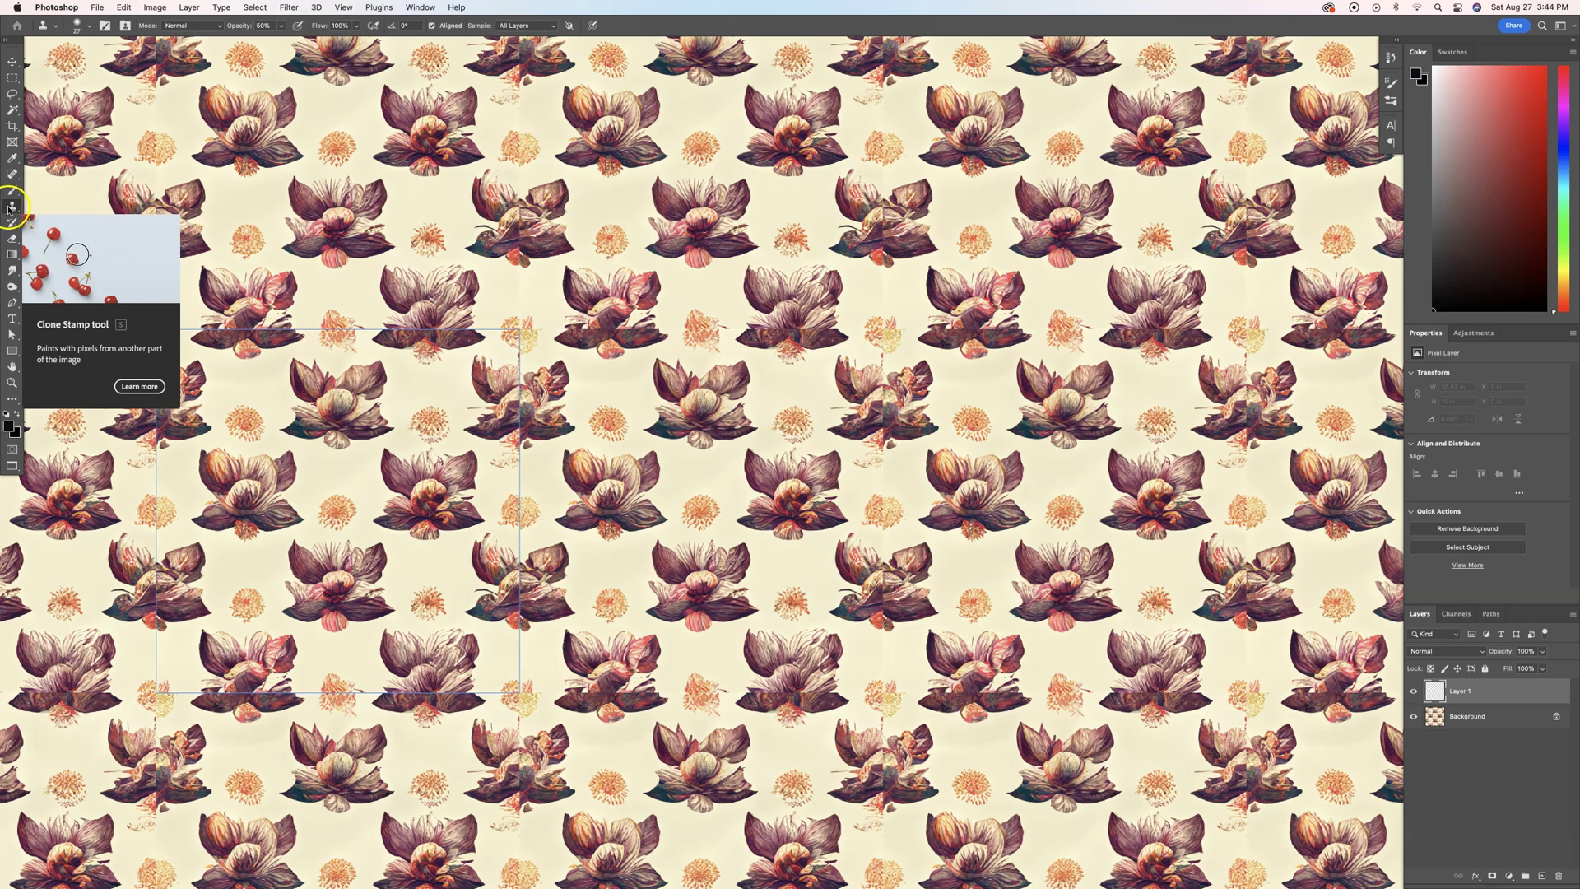
pyautogui.keyDown('alt'); pyautogui.click(819, 318); pyautogui.keyUp('alt')
pyautogui.click(1067, 540)
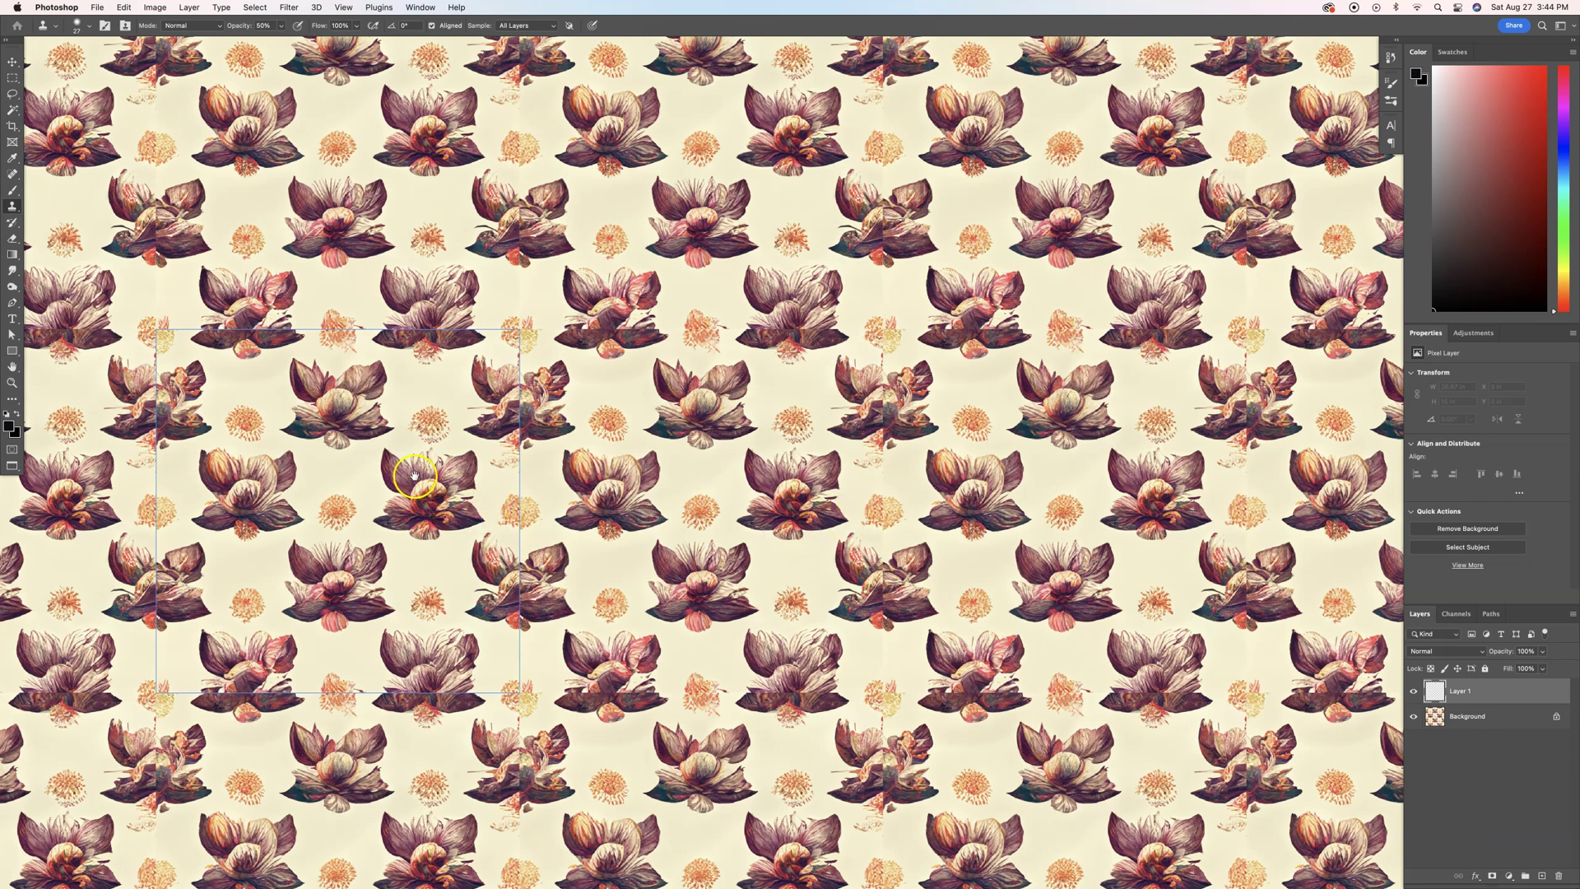
# Clone petal texture on Layer 1 over the horizontal tile seam crossing the pale purple flower.
pyautogui.moveTo(416, 476); pyautogui.dragTo(651, 491)
pyautogui.moveTo(472, 566); pyautogui.dragTo(265, 522)
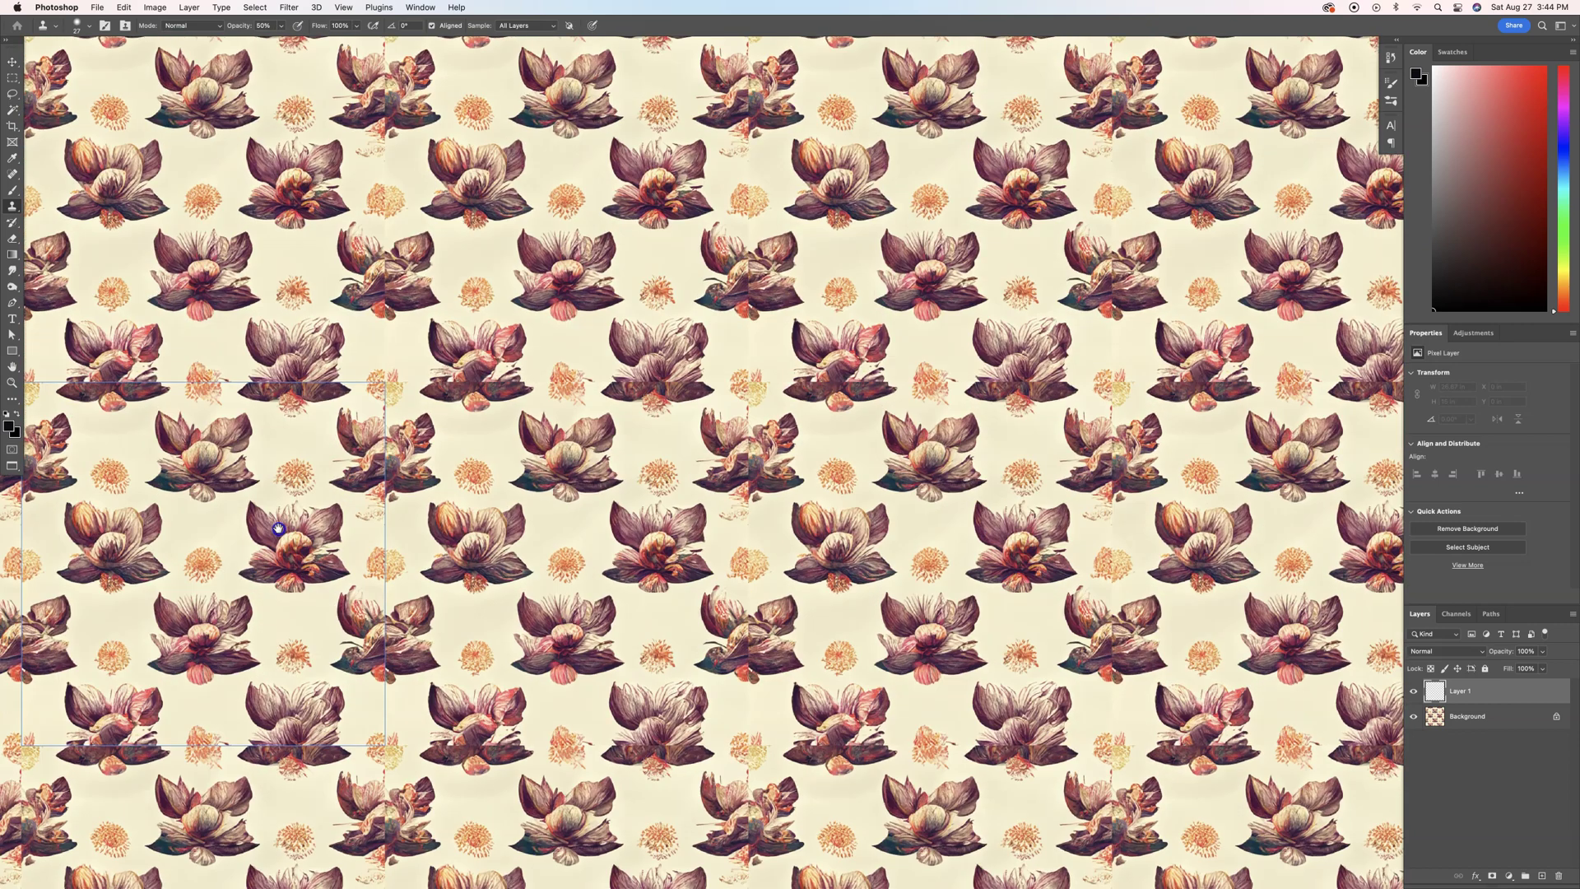
pyautogui.moveTo(638, 388); pyautogui.dragTo(650, 457)
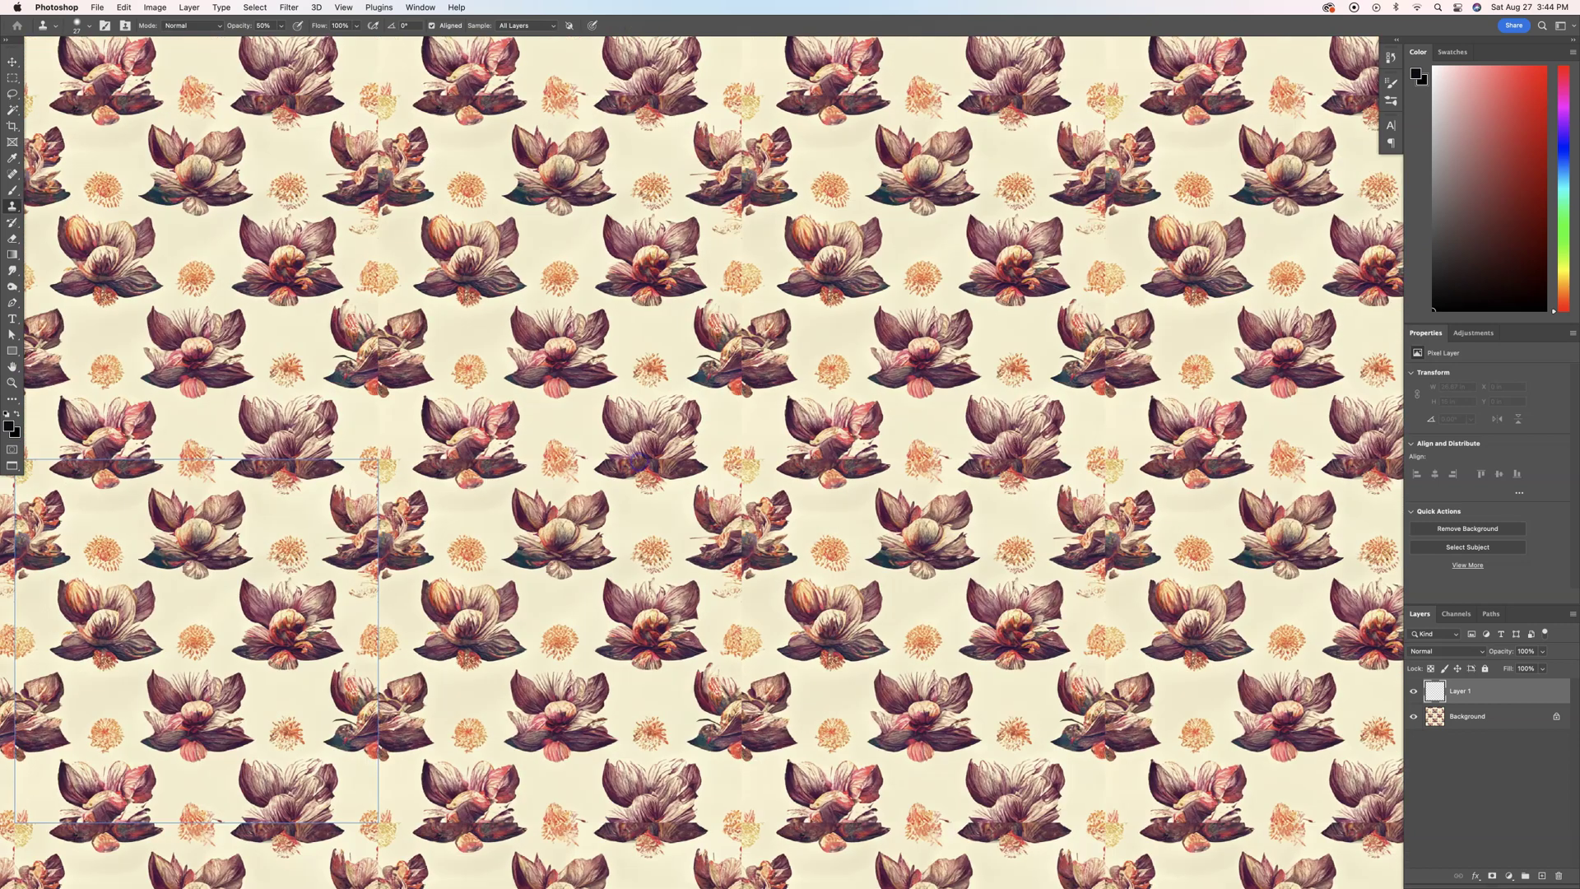
pyautogui.scroll(5, 663, 456)
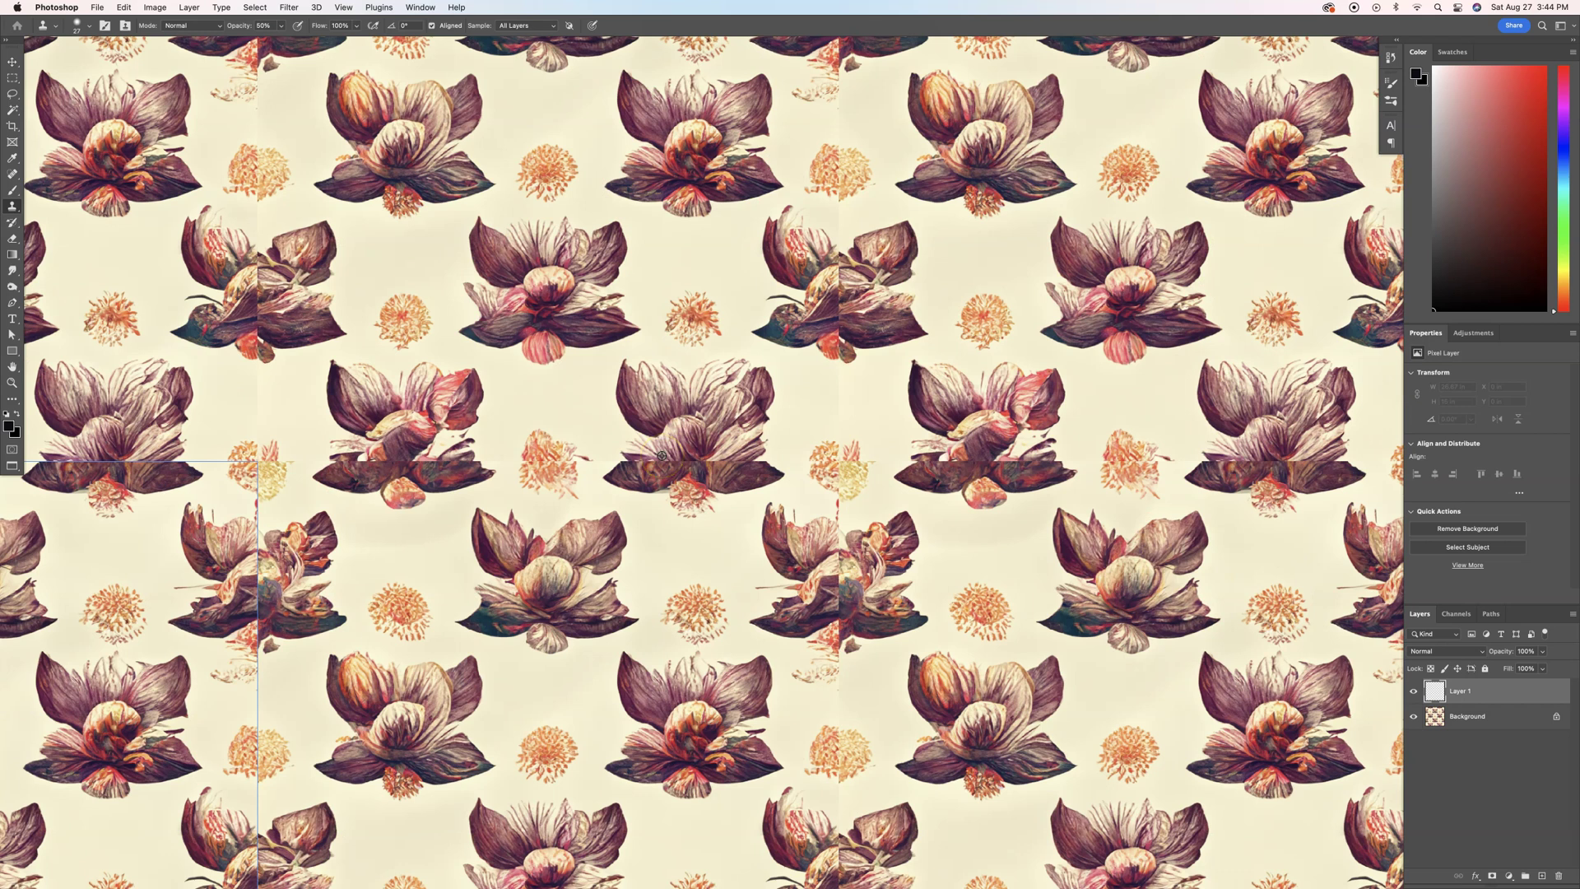
pyautogui.moveTo(768, 449); pyautogui.dragTo(768, 464)
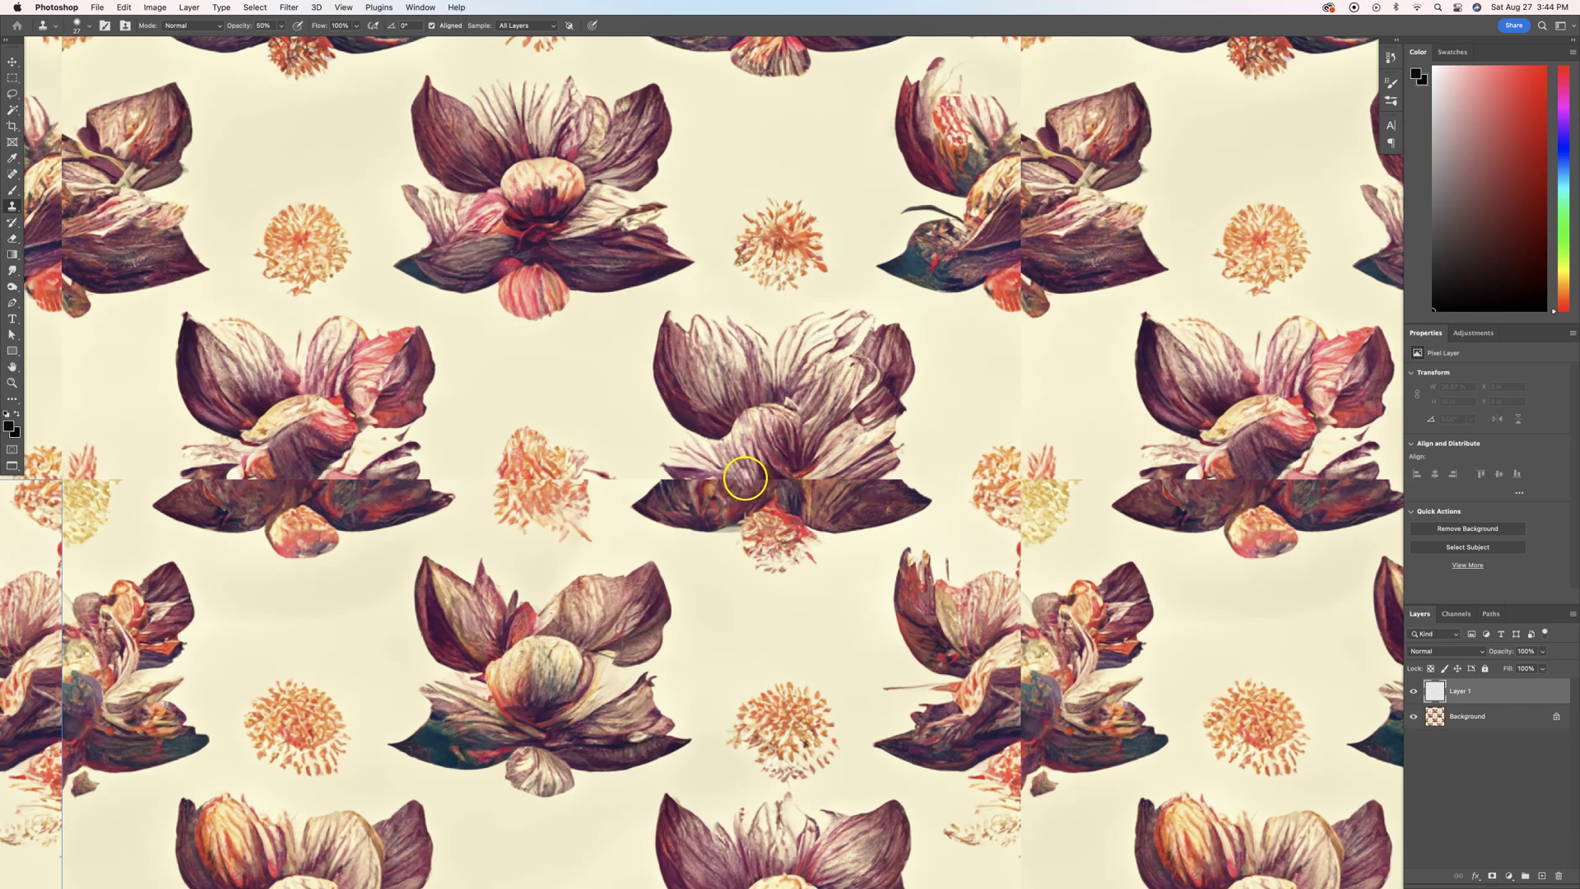
pyautogui.click(747, 487)
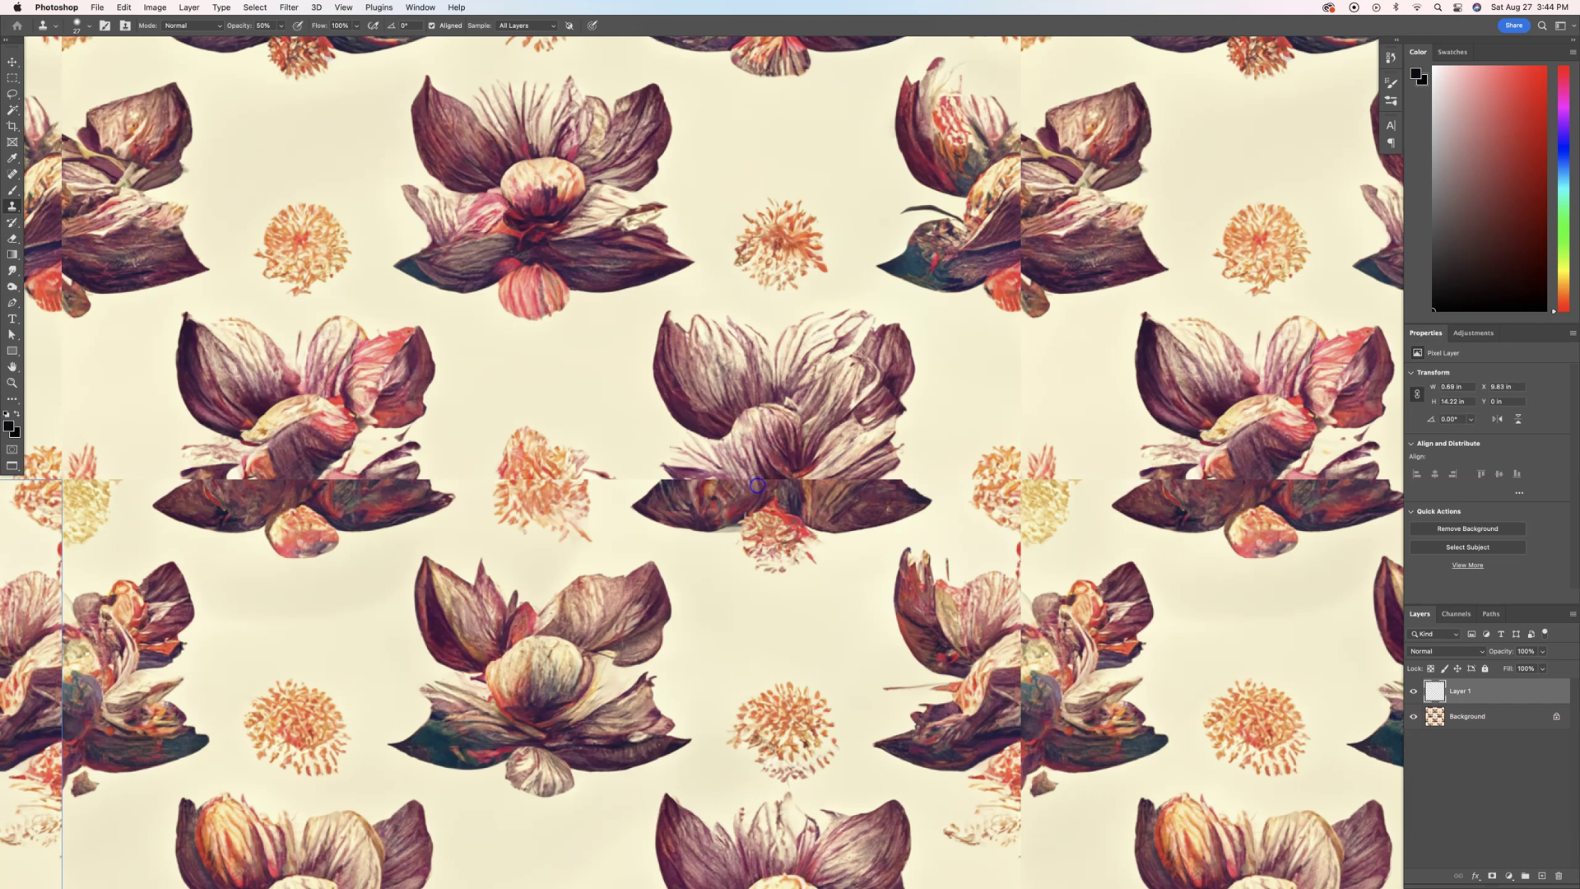
pyautogui.click(767, 479)
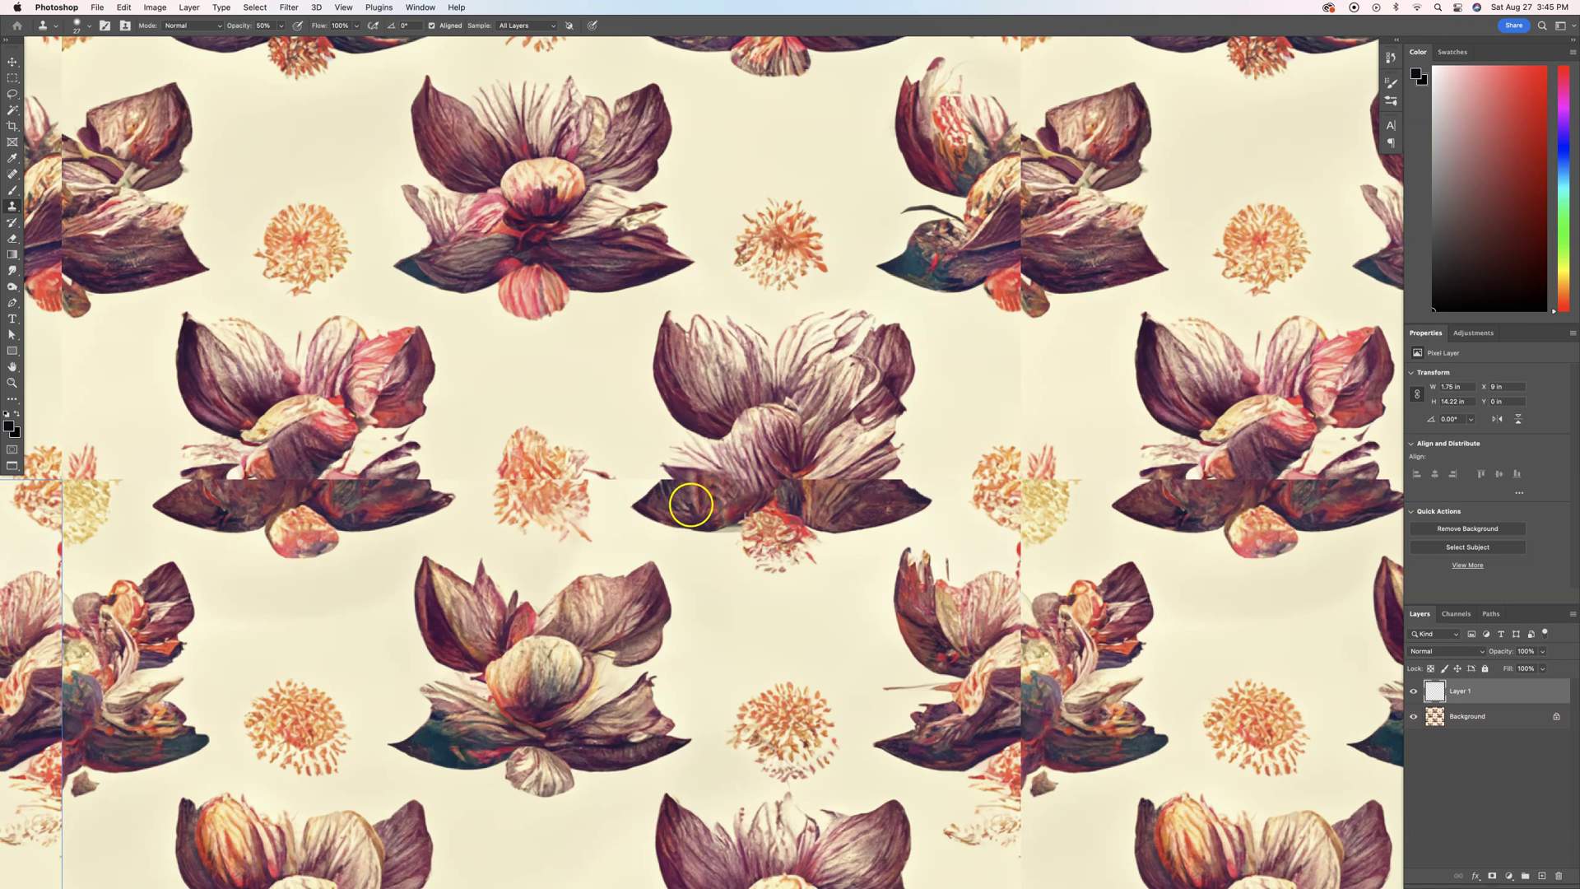
pyautogui.moveTo(811, 488)
pyautogui.mouseDown()
pyautogui.moveTo(858, 457)
pyautogui.moveTo(793, 486)
pyautogui.moveTo(1009, 401)
pyautogui.moveTo(979, 467)
pyautogui.moveTo(918, 472)
pyautogui.moveTo(860, 518)
pyautogui.moveTo(884, 472)
pyautogui.moveTo(922, 501)
pyautogui.moveTo(806, 487)
pyautogui.moveTo(828, 512)
pyautogui.moveTo(800, 536)
pyautogui.moveTo(817, 640)
pyautogui.moveTo(783, 606)
pyautogui.mouseUp()
pyautogui.keyDown('alt'); pyautogui.click(857, 458); pyautogui.keyUp('alt')
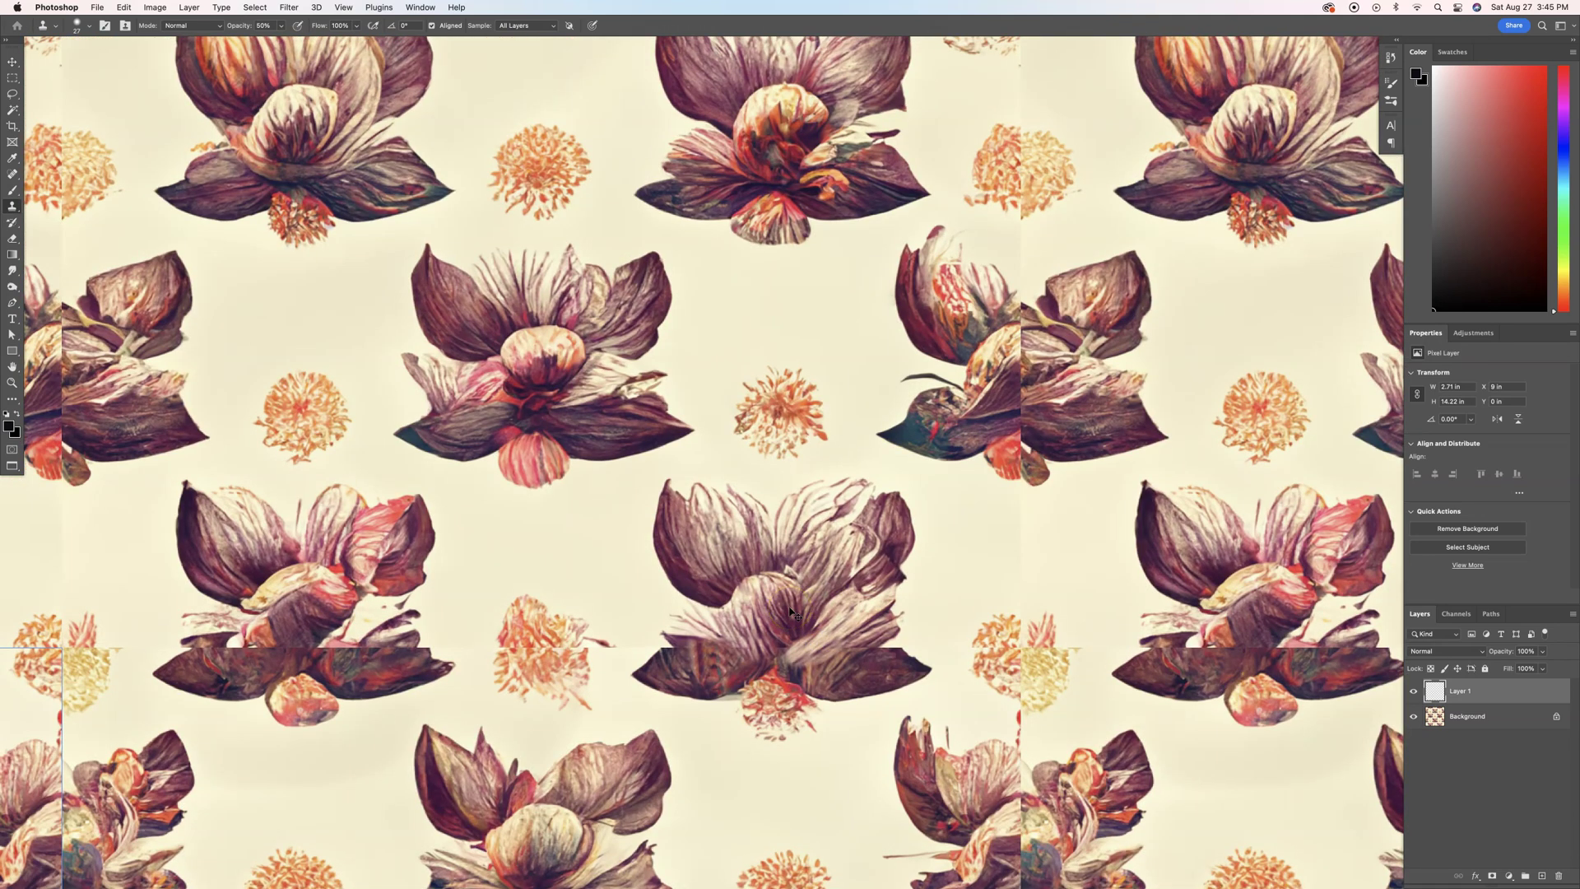
pyautogui.scroll(-5, 796, 606)
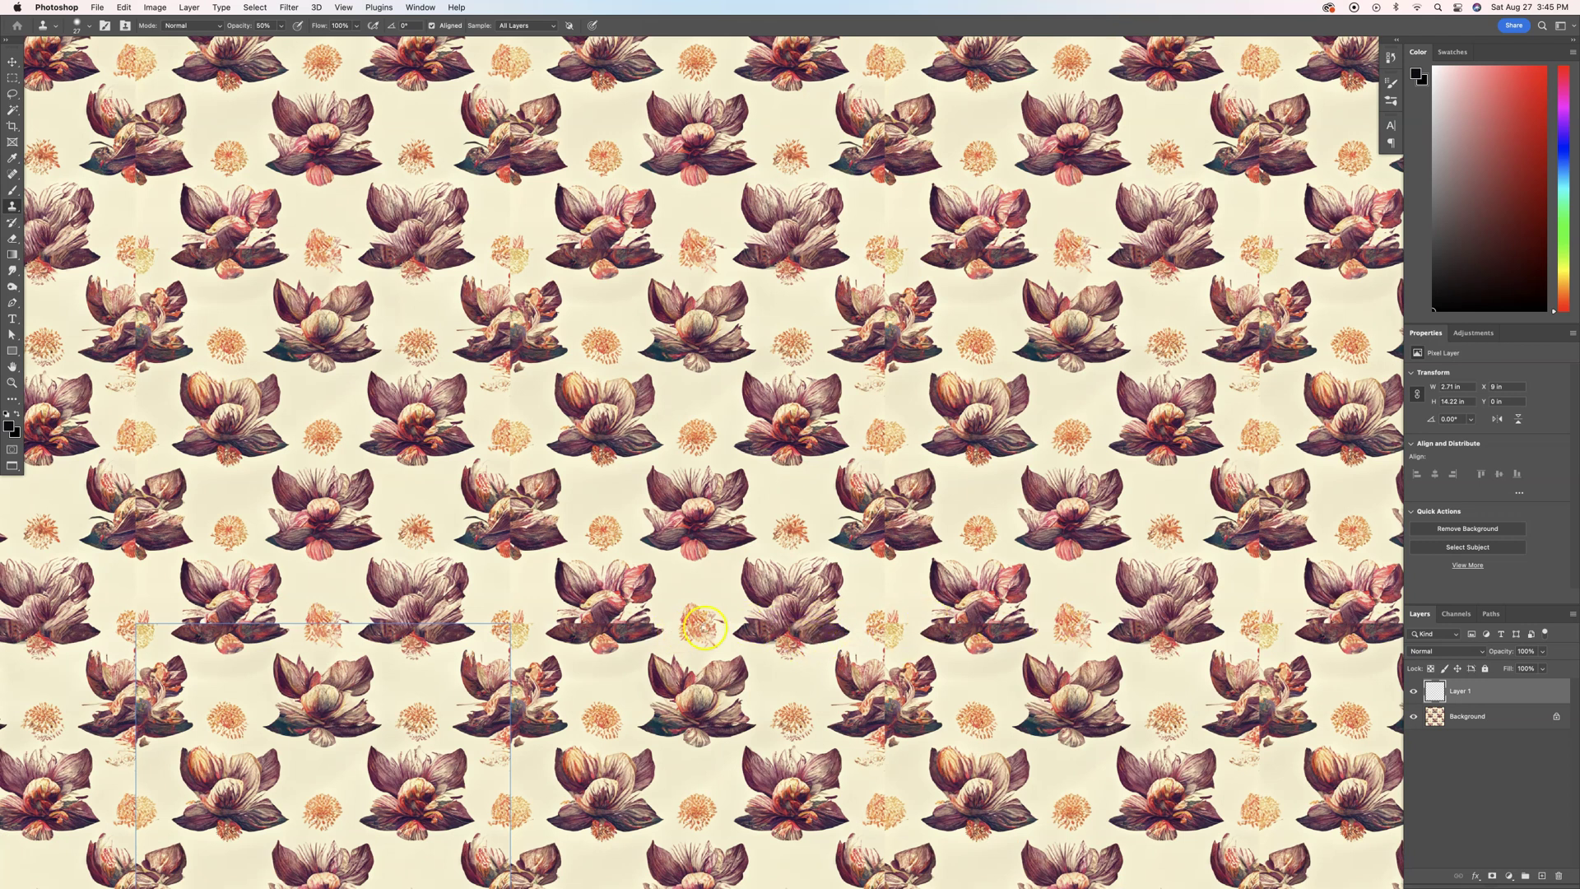
pyautogui.moveTo(783, 681); pyautogui.dragTo(836, 607)
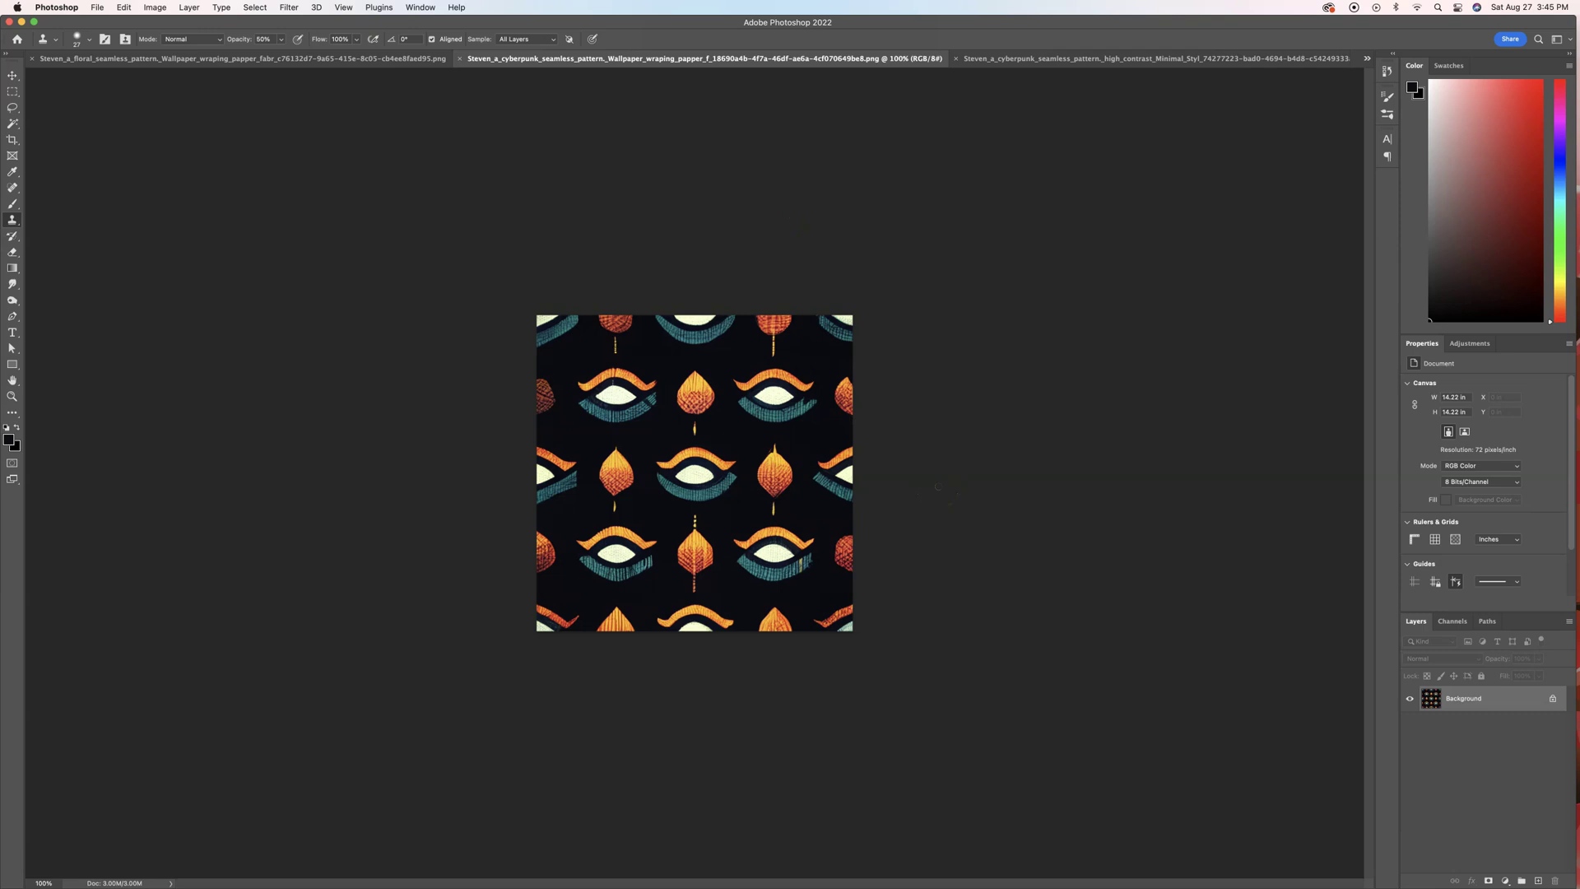
# Enable Pattern Preview for the cyberpunk wallpaper pattern document with the eyes and orange leaf shapes.
pyautogui.click(340, 7)
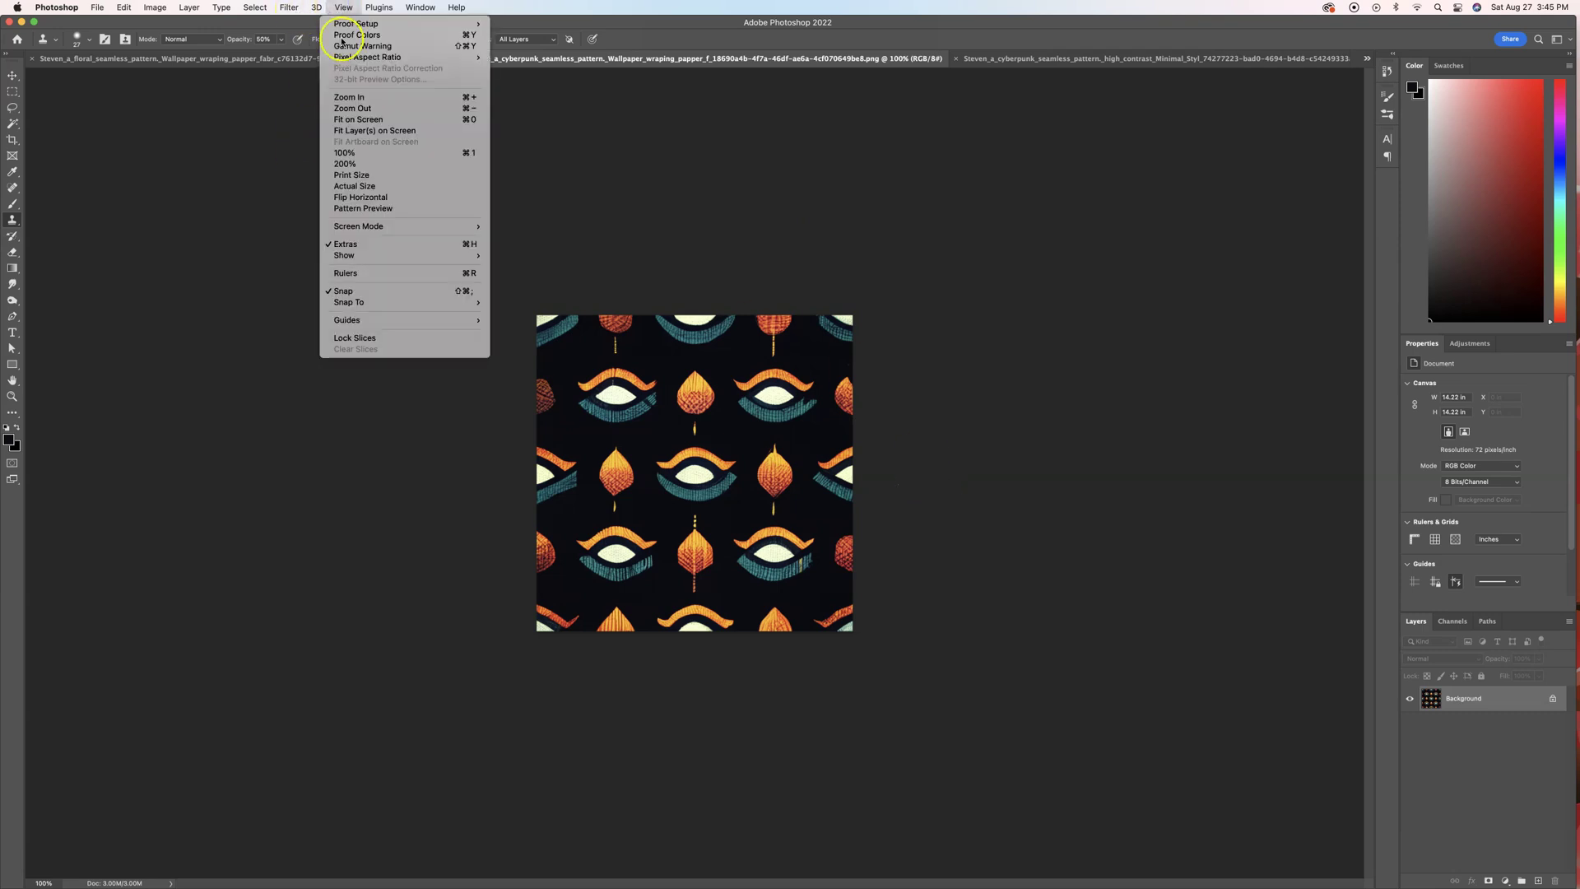
pyautogui.click(368, 208)
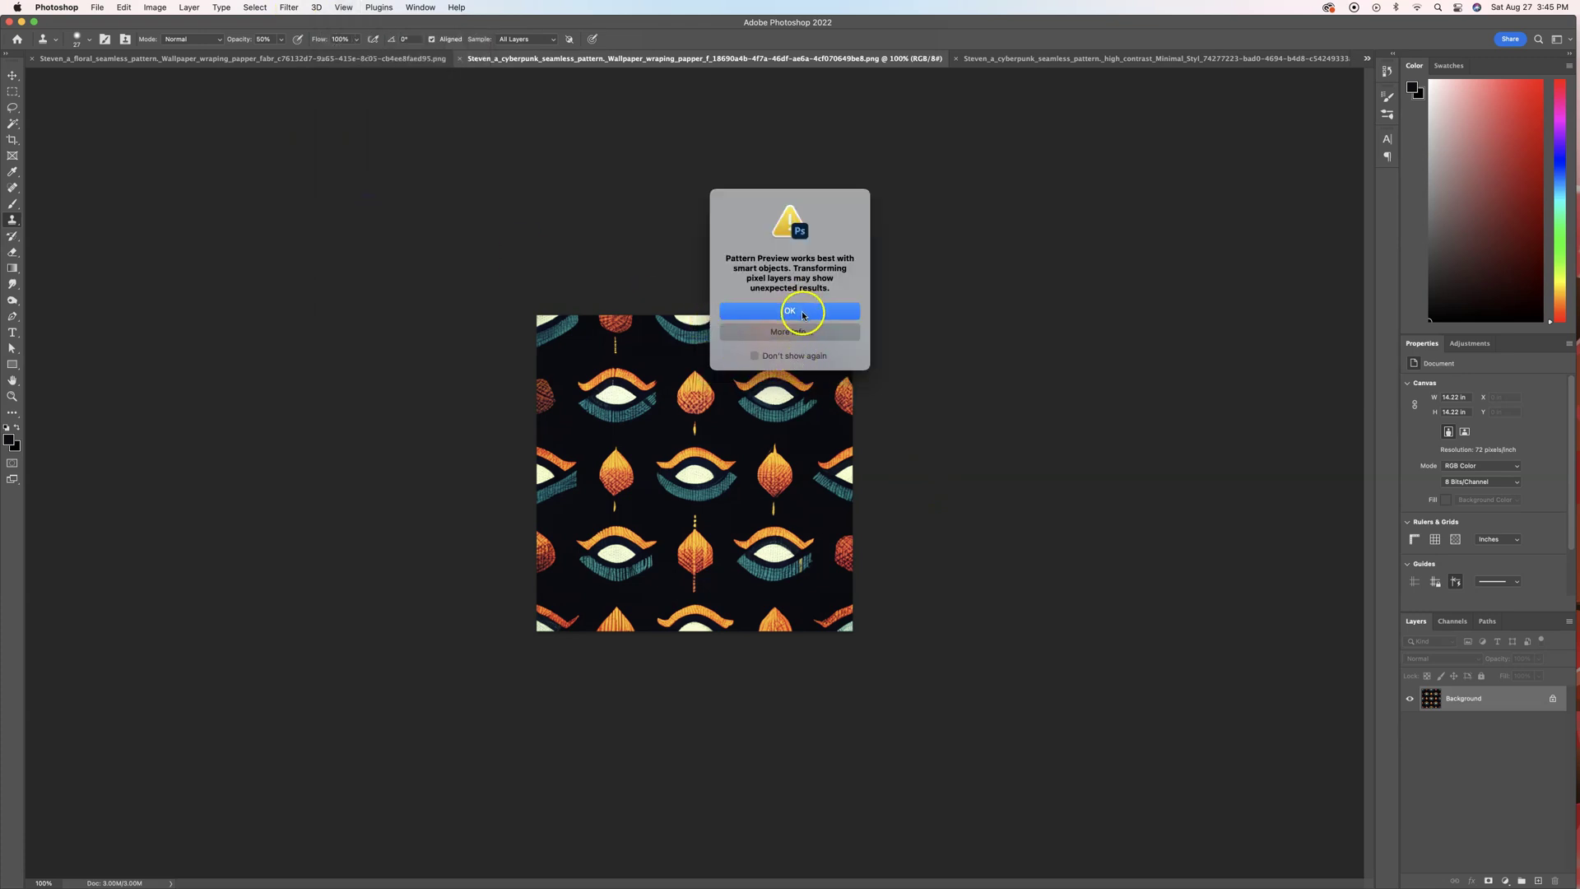
pyautogui.click(803, 314)
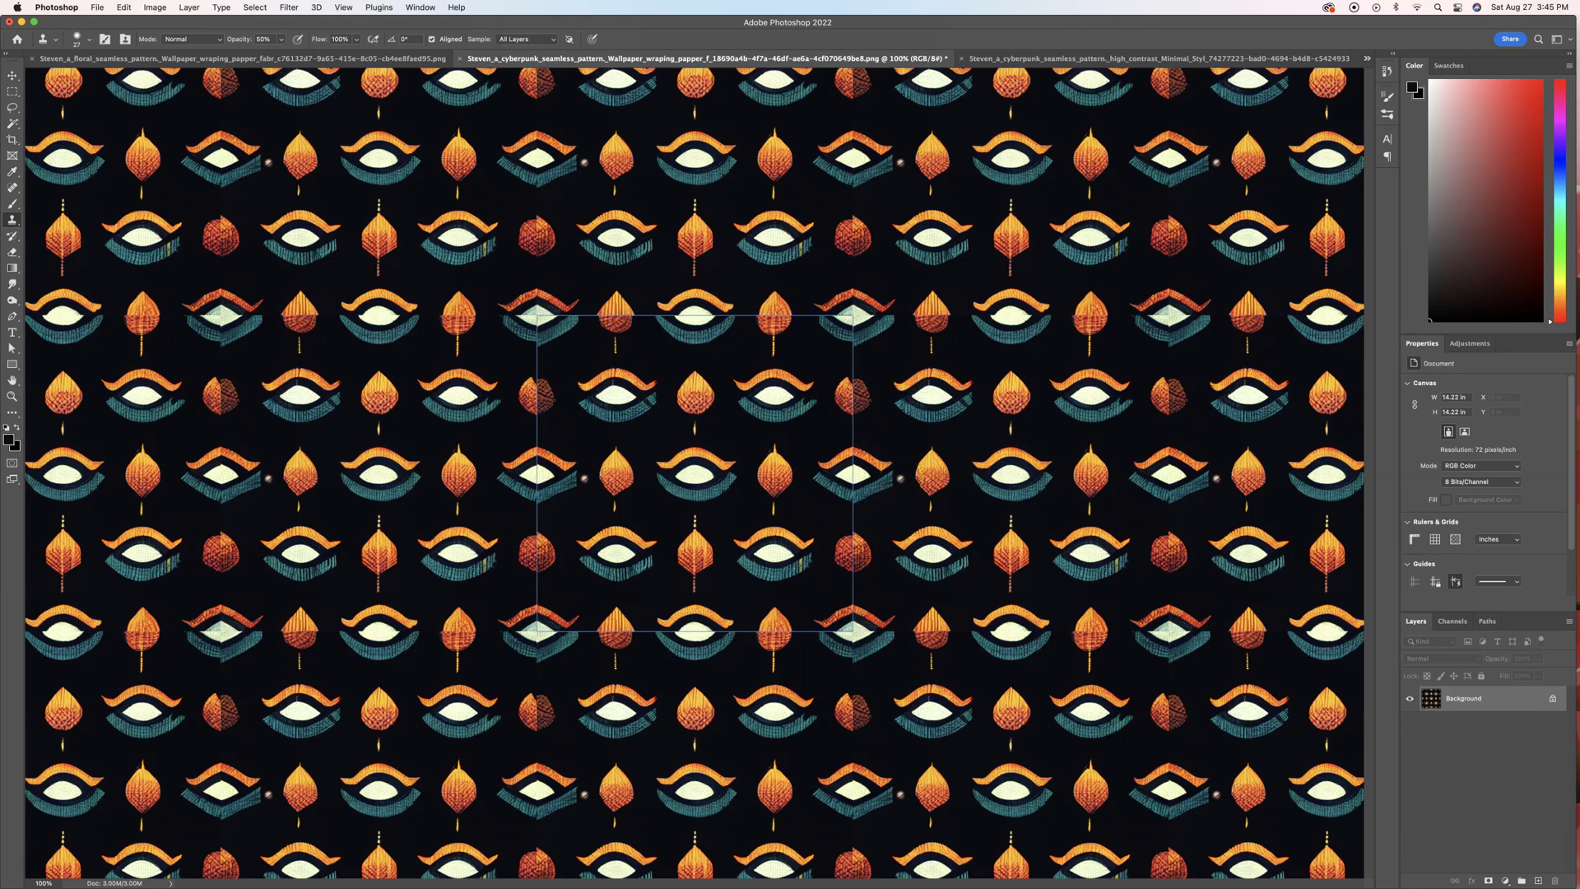
# Examine the eye pattern's tile borders up close in full screen mode for mismatched shapes.
pyautogui.press('f')
pyautogui.moveTo(1023, 458); pyautogui.dragTo(806, 515)
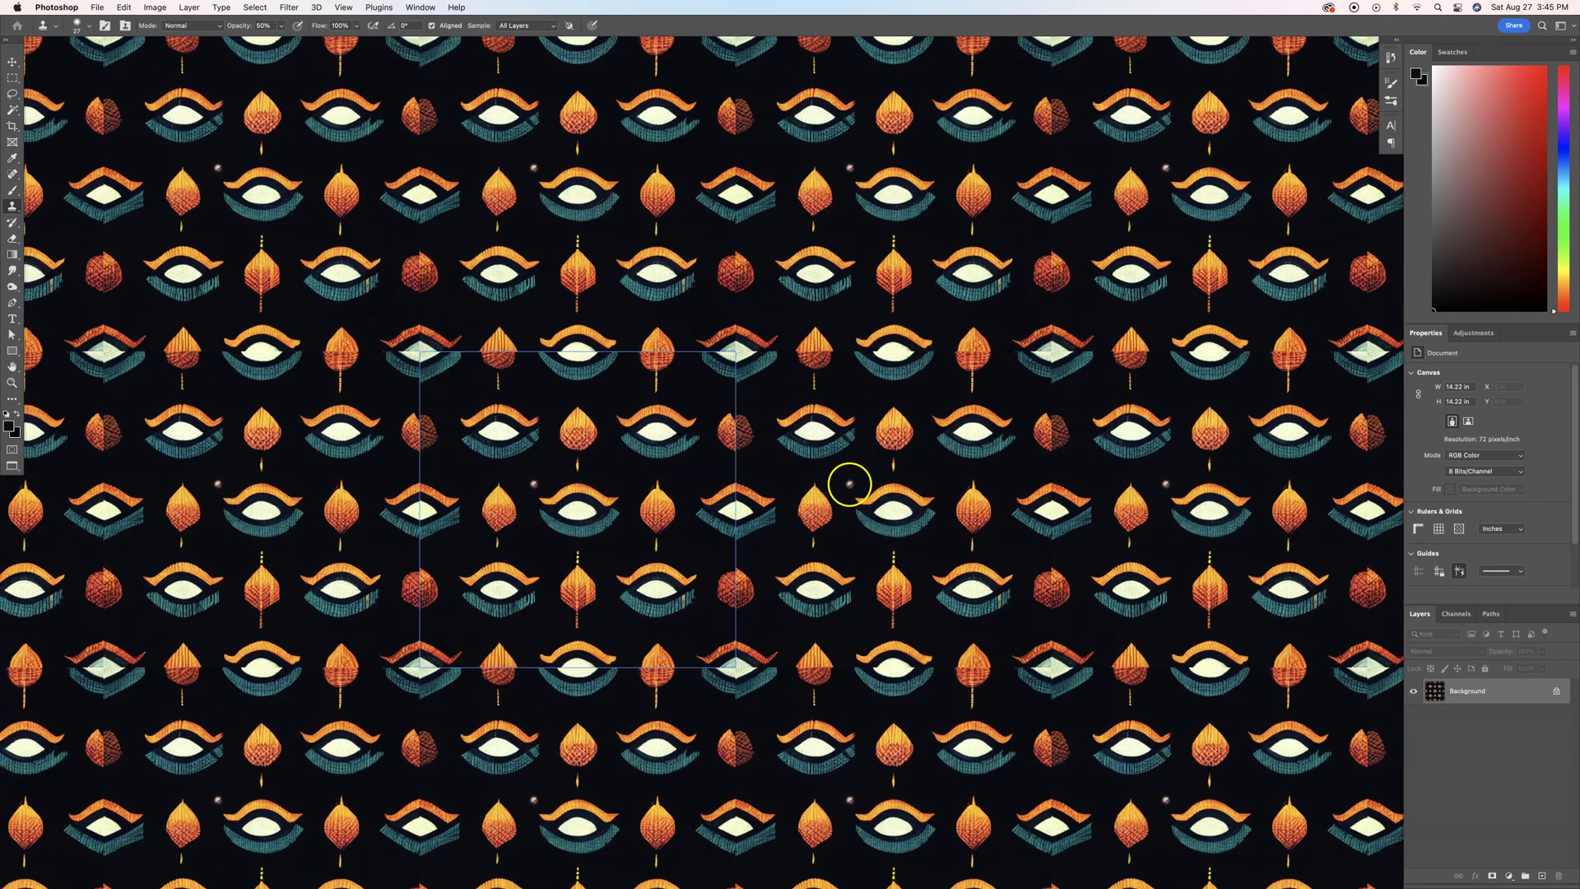
pyautogui.moveTo(966, 437)
pyautogui.mouseDown()
pyautogui.moveTo(864, 465)
pyautogui.moveTo(892, 398)
pyautogui.moveTo(815, 409)
pyautogui.moveTo(691, 393)
pyautogui.moveTo(709, 378)
pyautogui.moveTo(724, 381)
pyautogui.moveTo(695, 409)
pyautogui.moveTo(687, 386)
pyautogui.moveTo(706, 417)
pyautogui.moveTo(694, 395)
pyautogui.moveTo(782, 427)
pyautogui.moveTo(749, 428)
pyautogui.moveTo(763, 429)
pyautogui.mouseUp()
pyautogui.scroll(10, 750, 429)
pyautogui.scroll(-4, 749, 429)
pyautogui.hscroll(-5, 709, 429)
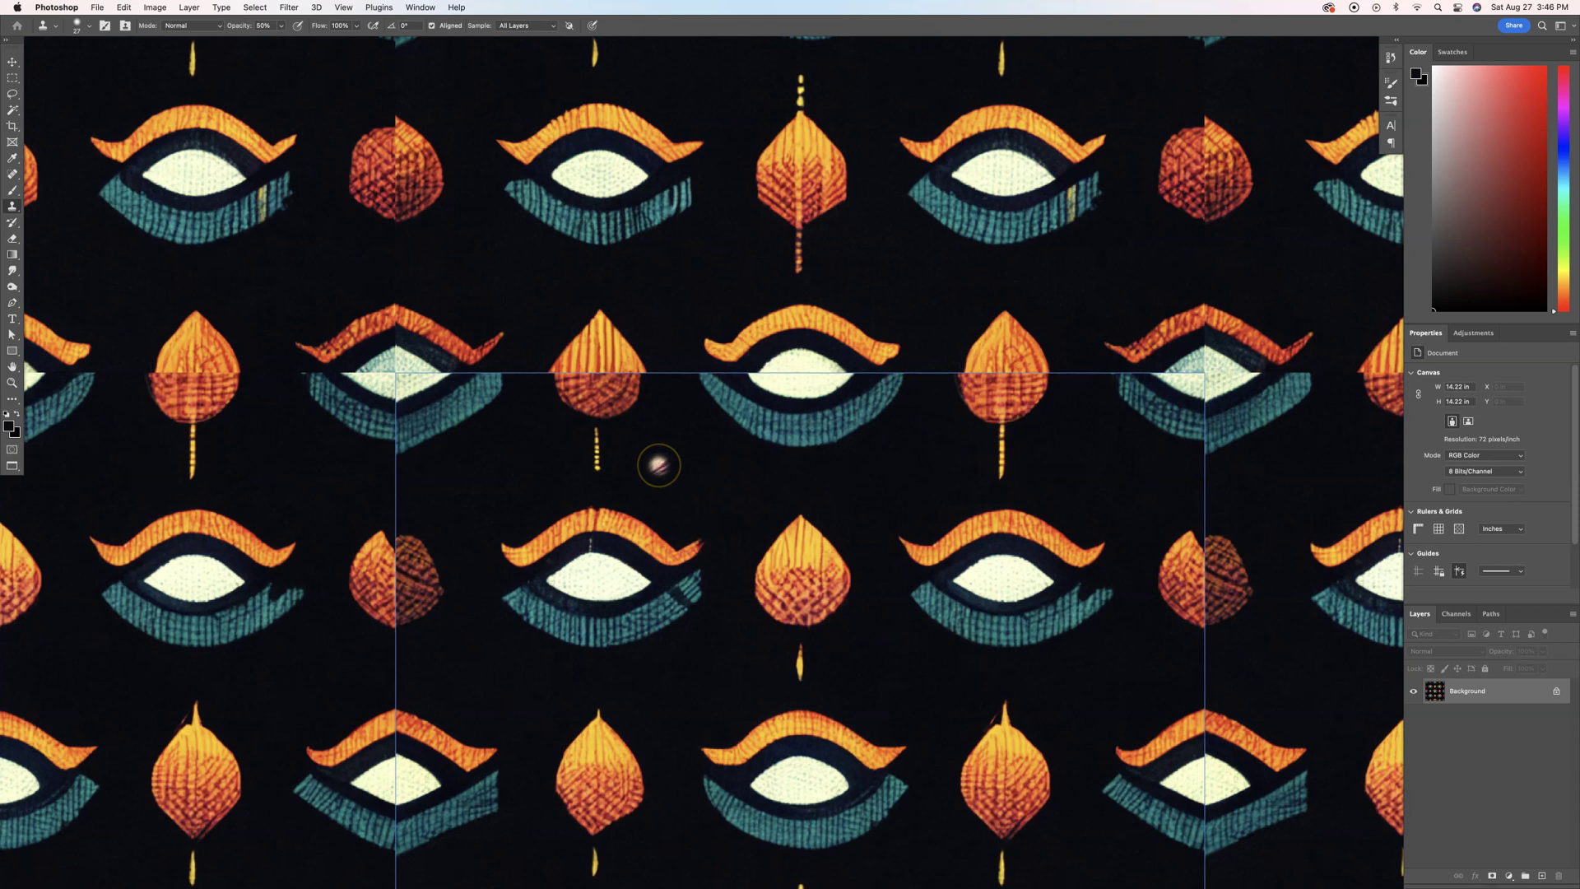
# Convert the locked Background into a regular layer named Layer 0 and activate the Lasso tool.
pyautogui.doubleClick(1482, 694)
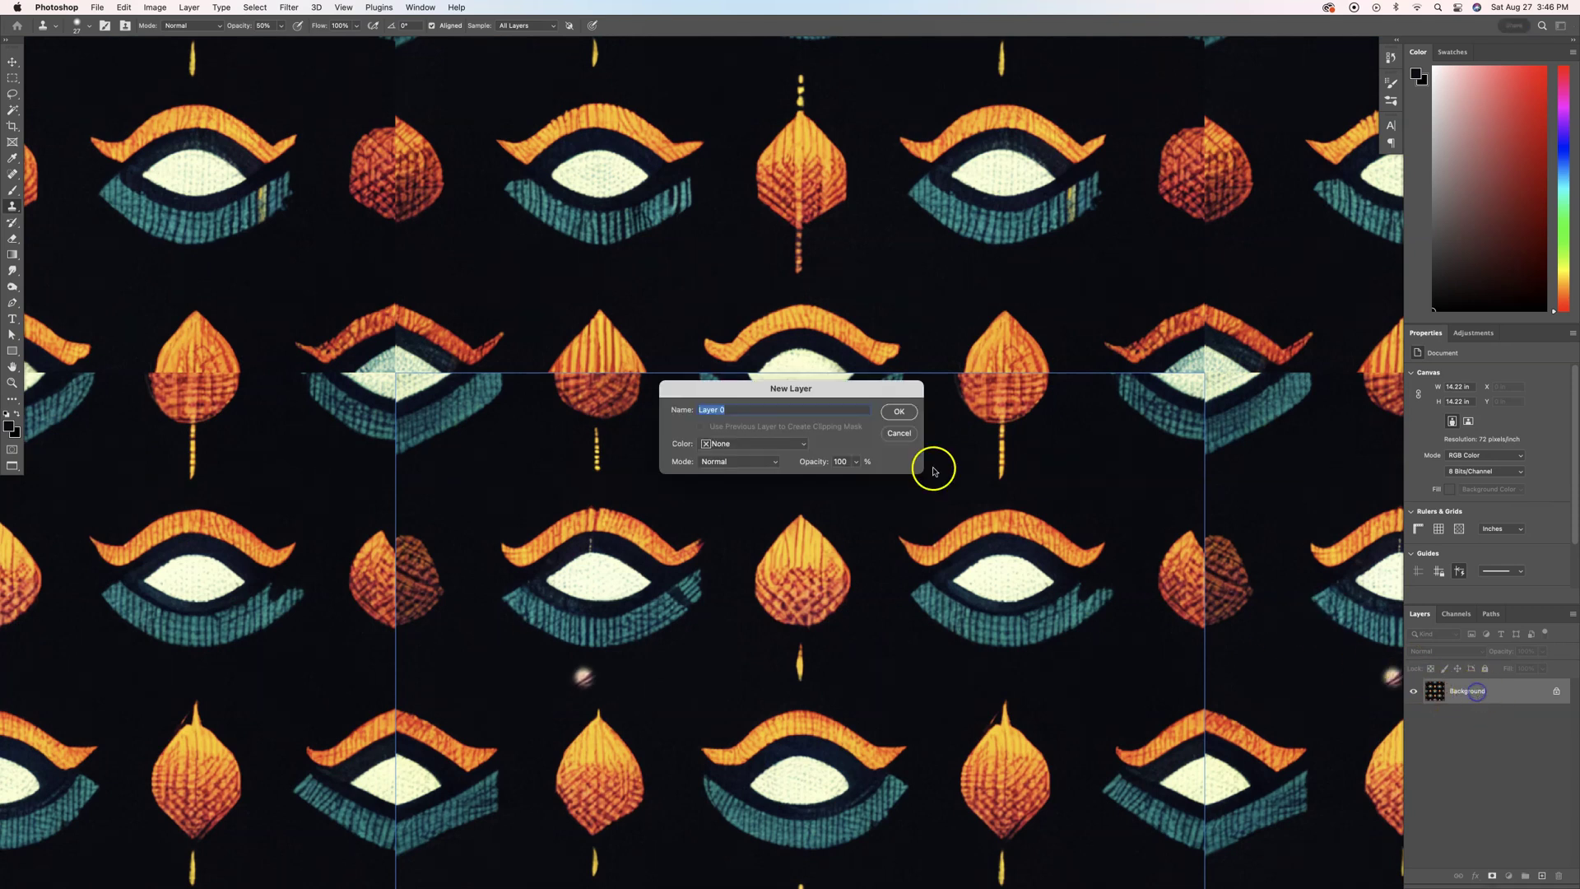
pyautogui.click(900, 412)
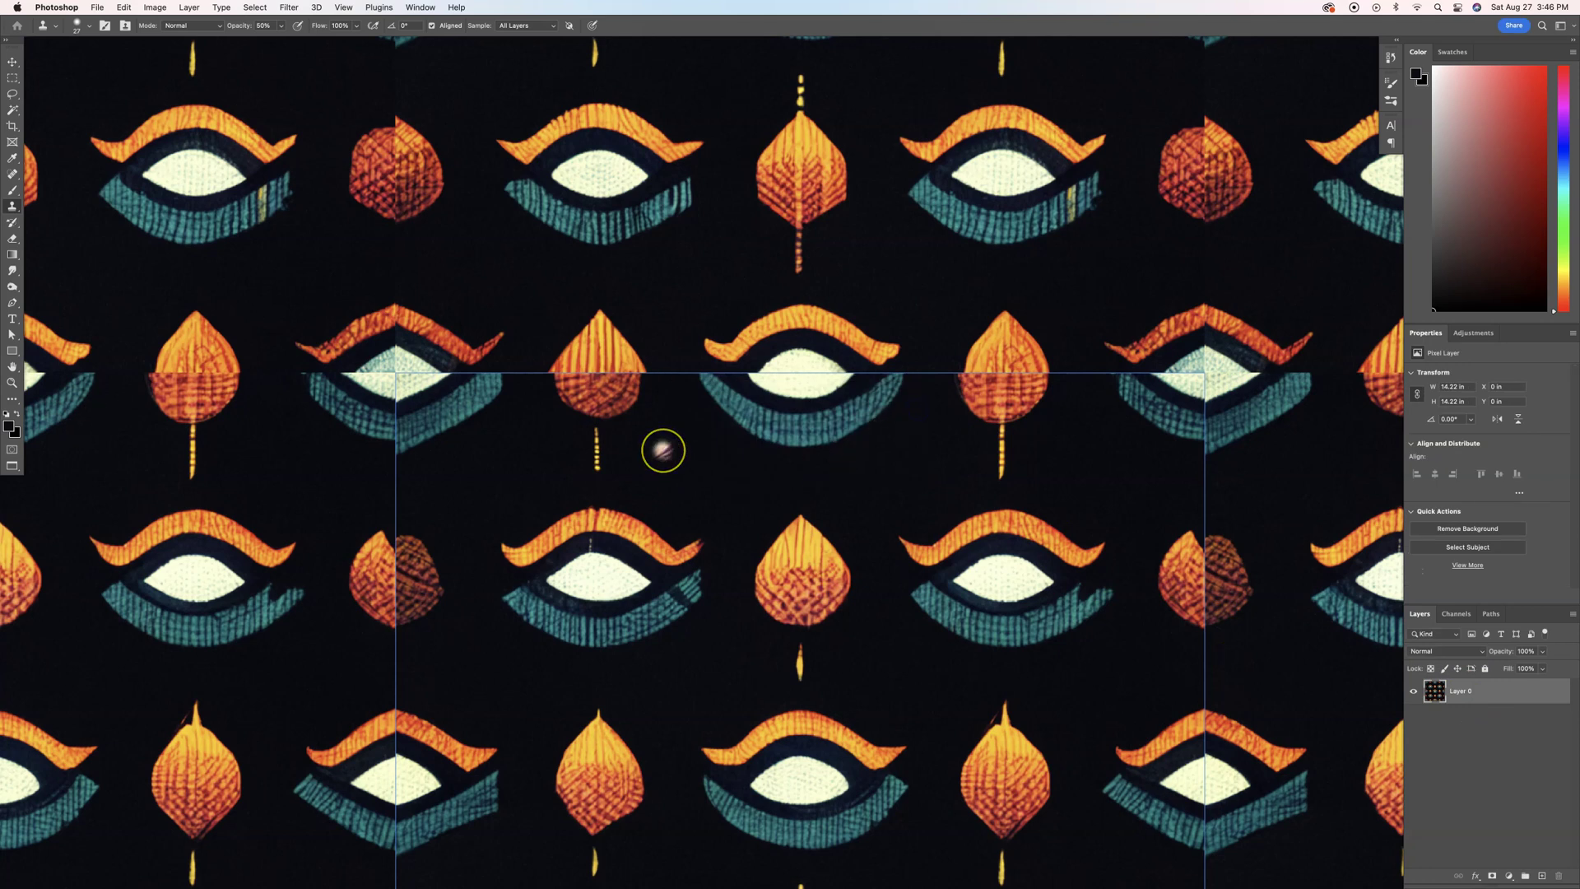
pyautogui.click(13, 95)
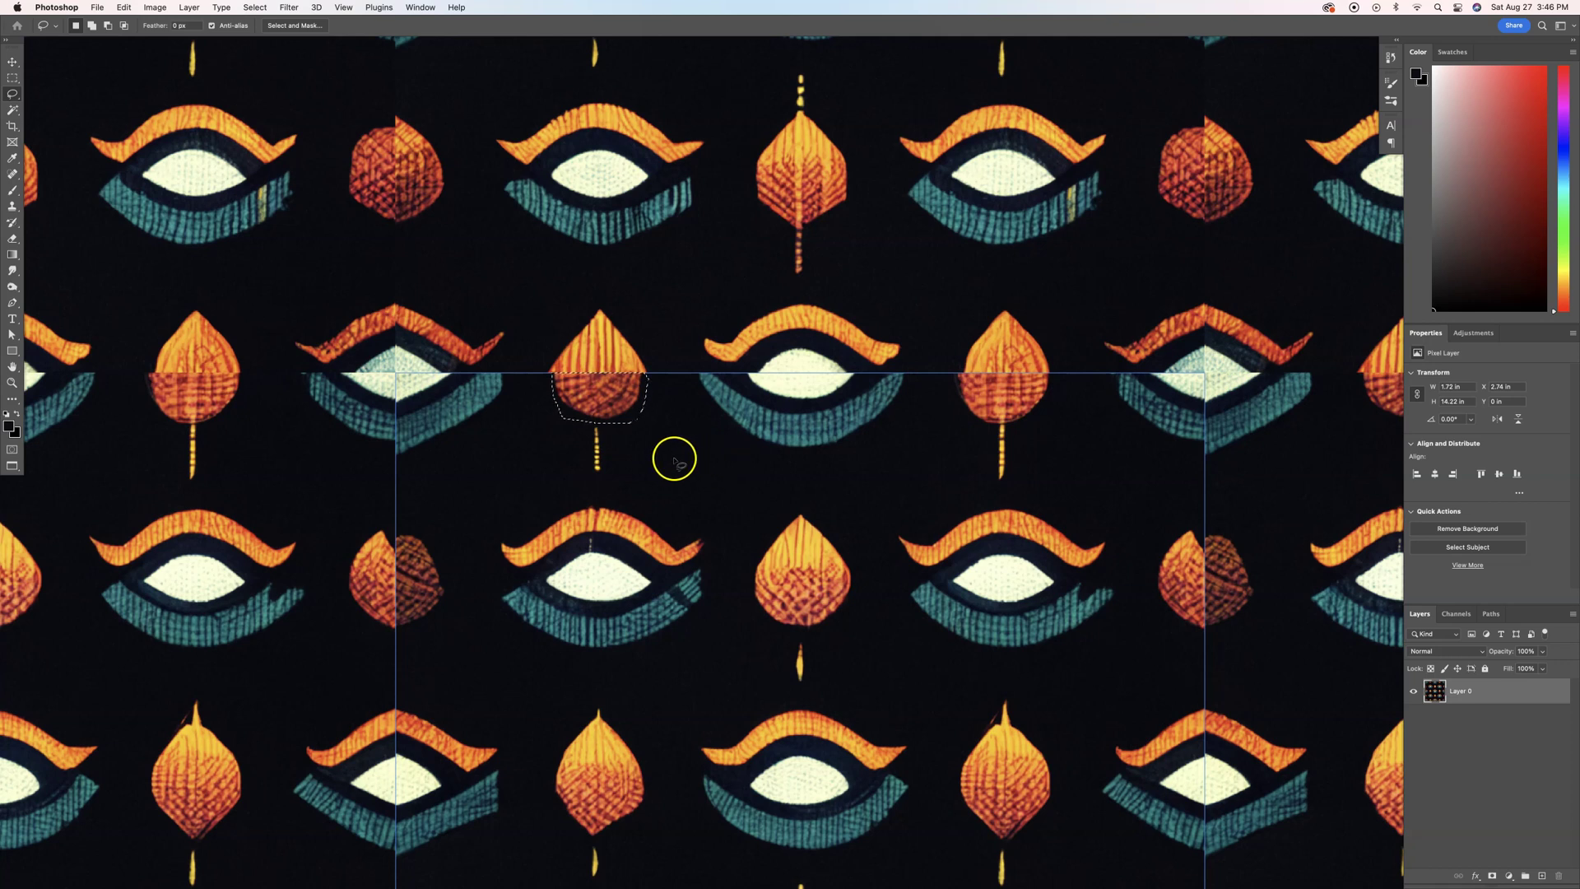
pyautogui.moveTo(716, 493)
pyautogui.mouseDown()
pyautogui.moveTo(660, 339)
pyautogui.moveTo(663, 302)
pyautogui.mouseUp()
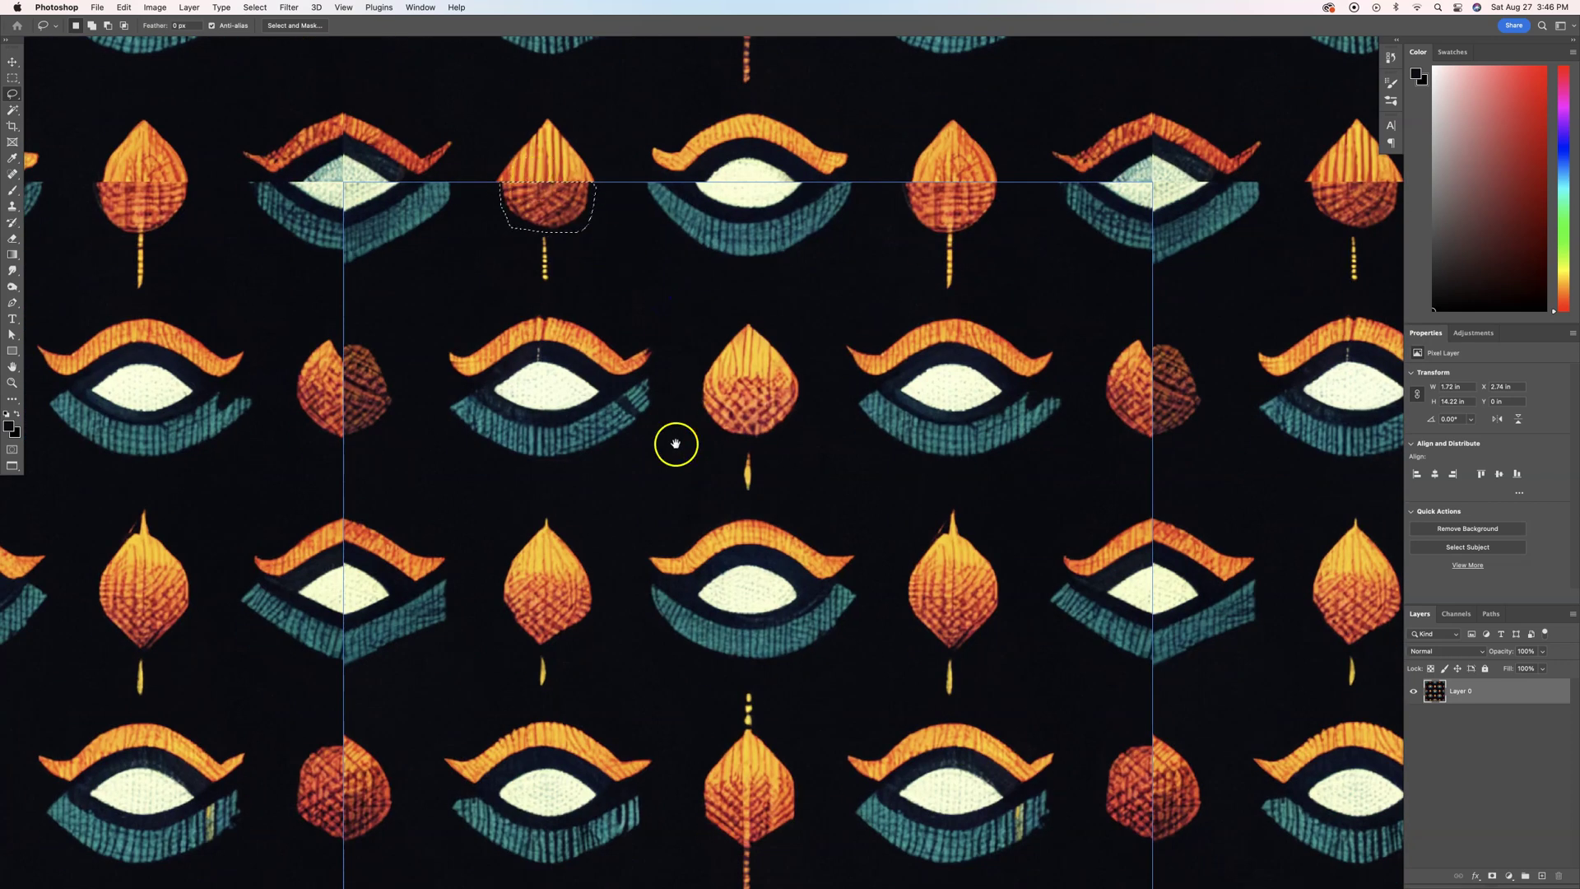
pyautogui.moveTo(649, 576); pyautogui.dragTo(656, 308)
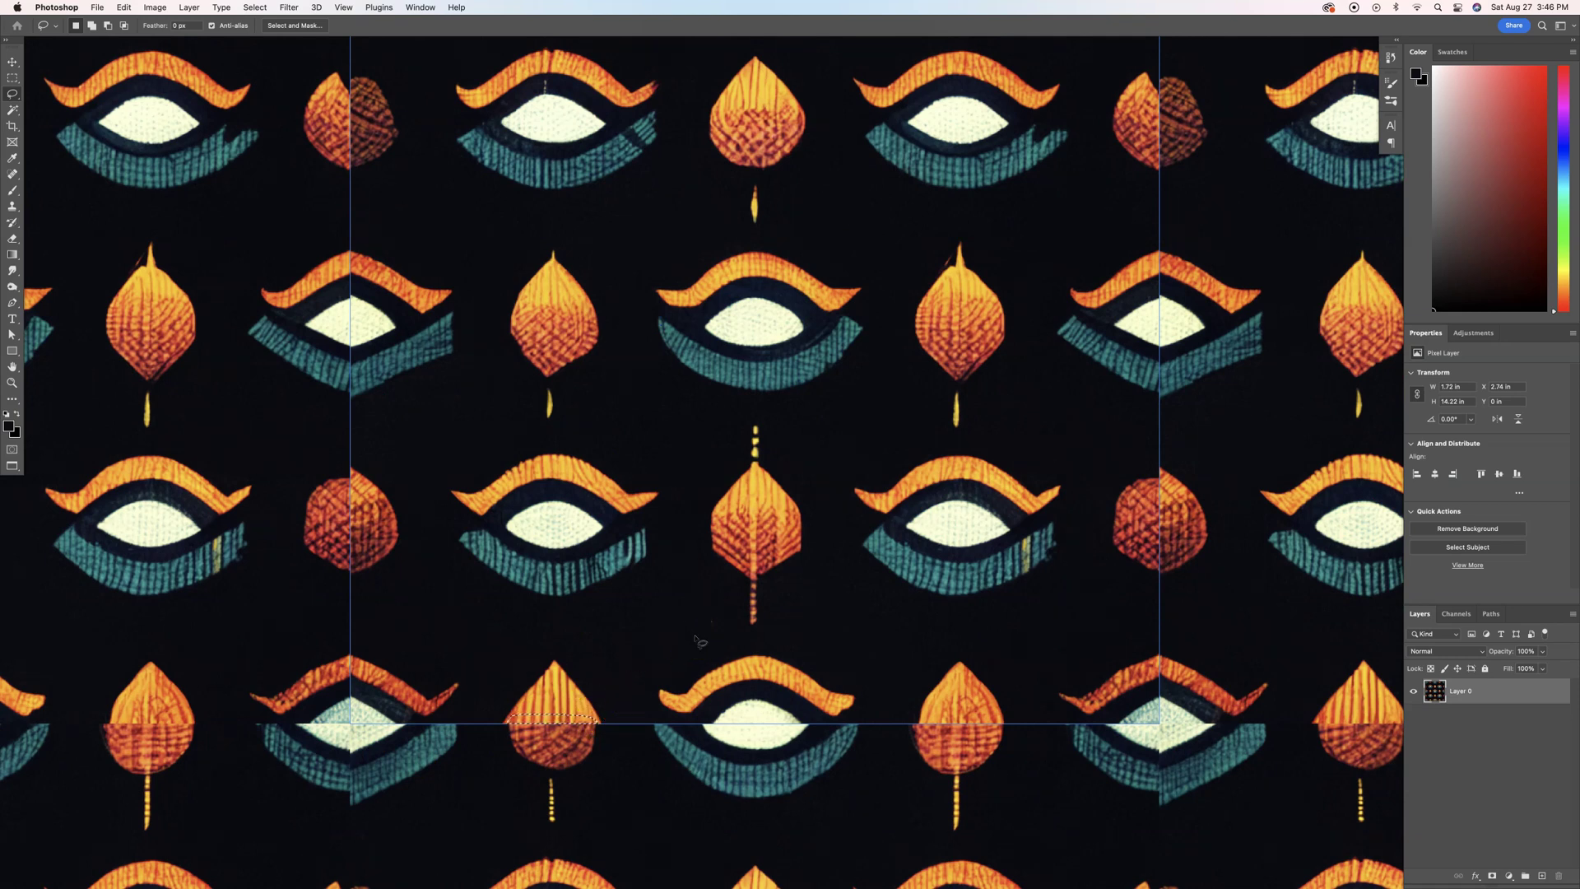
pyautogui.scroll(-6, 641, 624)
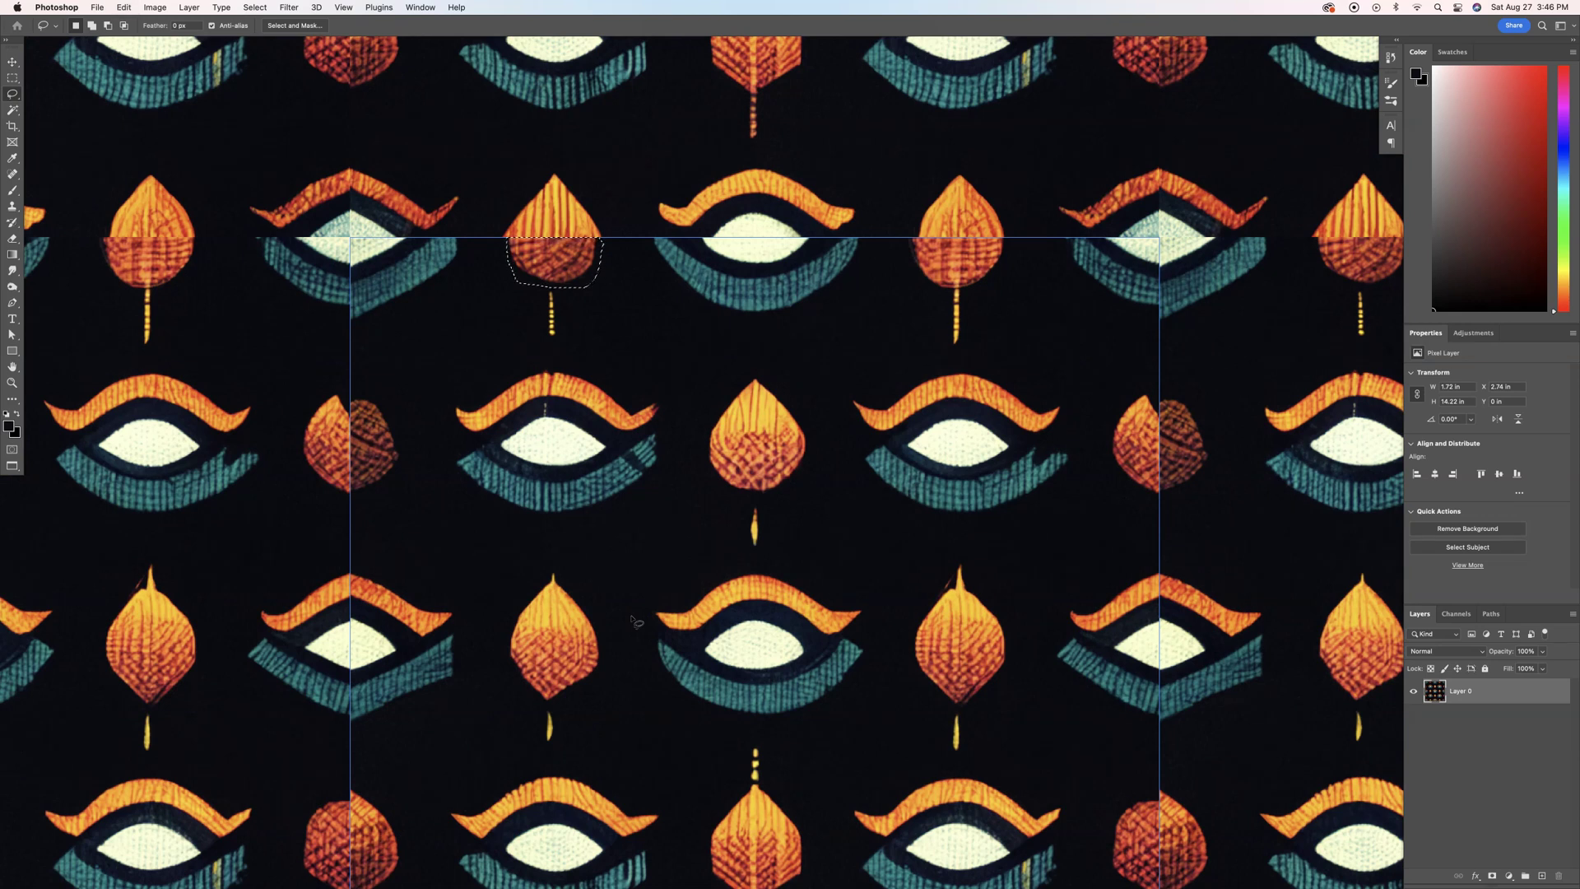
pyautogui.press('super+v')
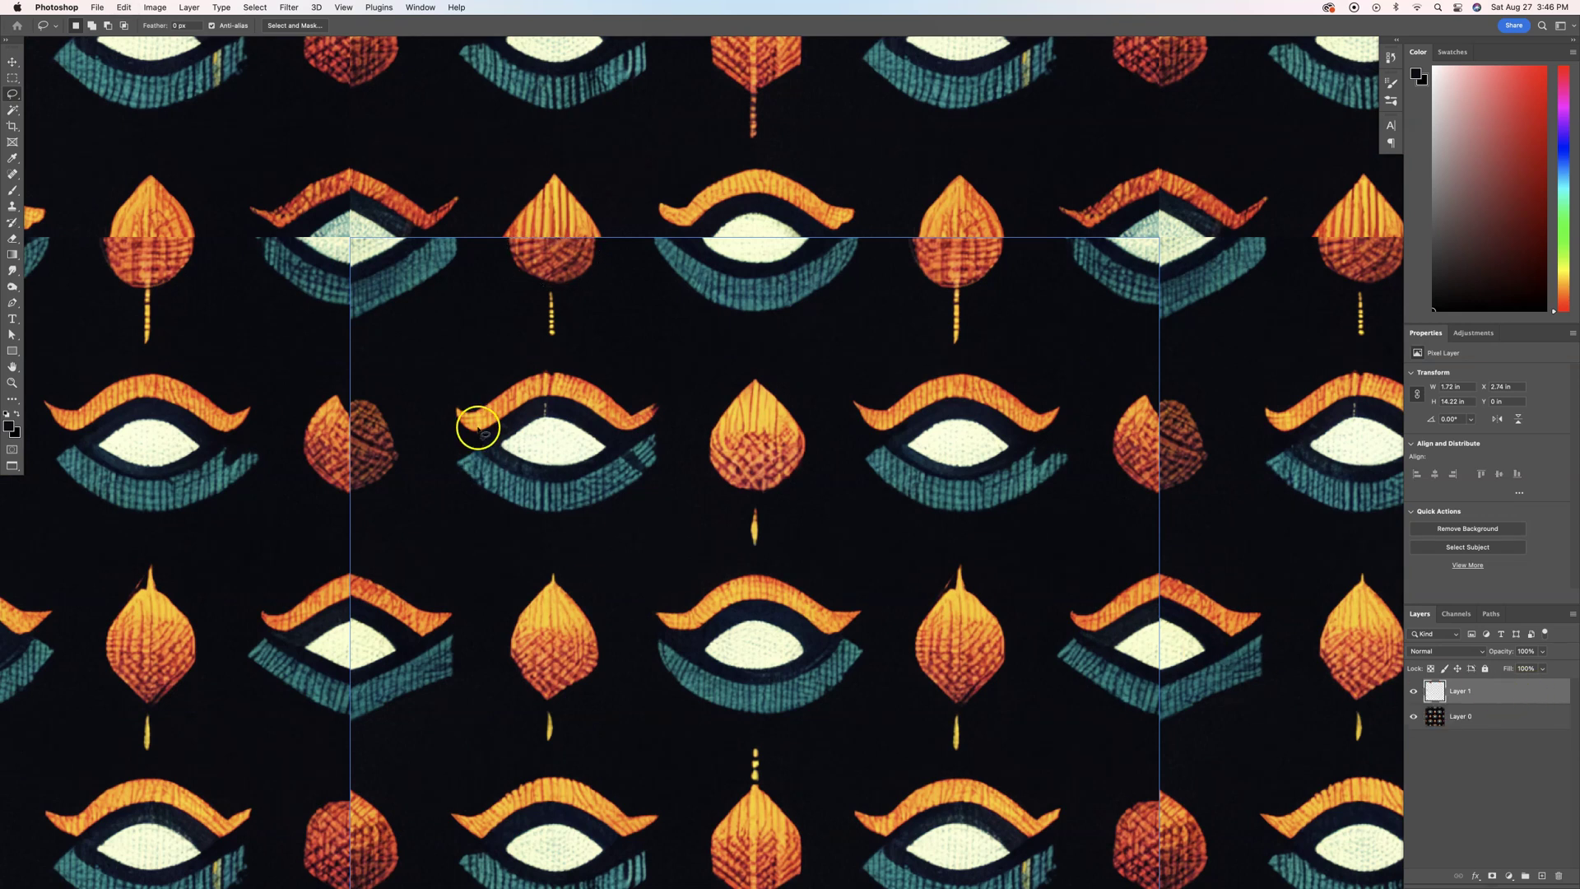
pyautogui.press('super+t')
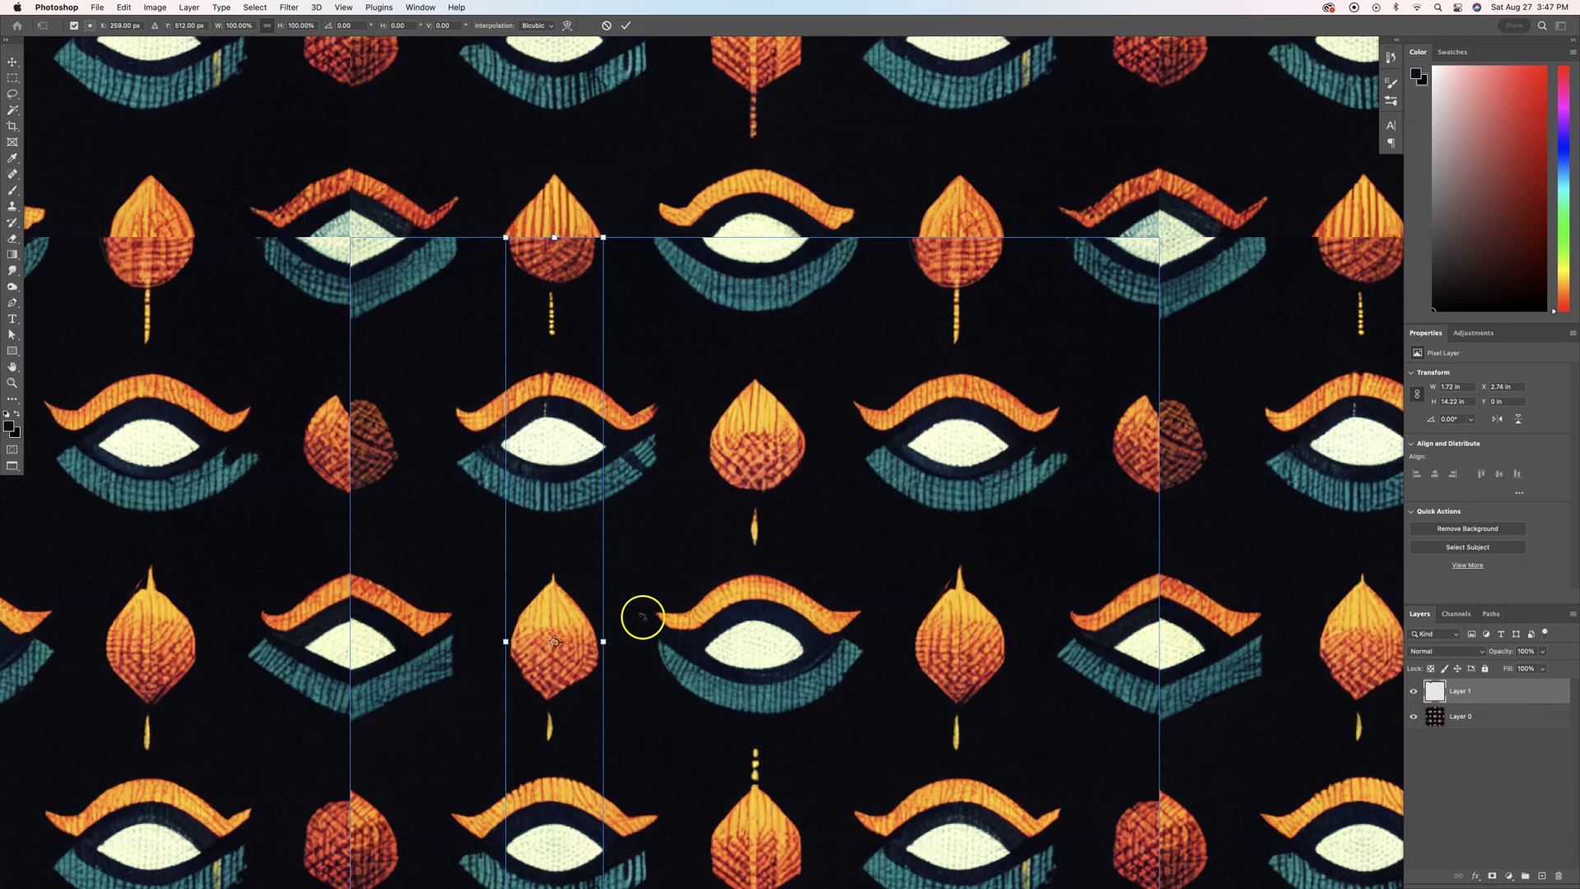
pyautogui.moveTo(603, 641); pyautogui.dragTo(711, 642)
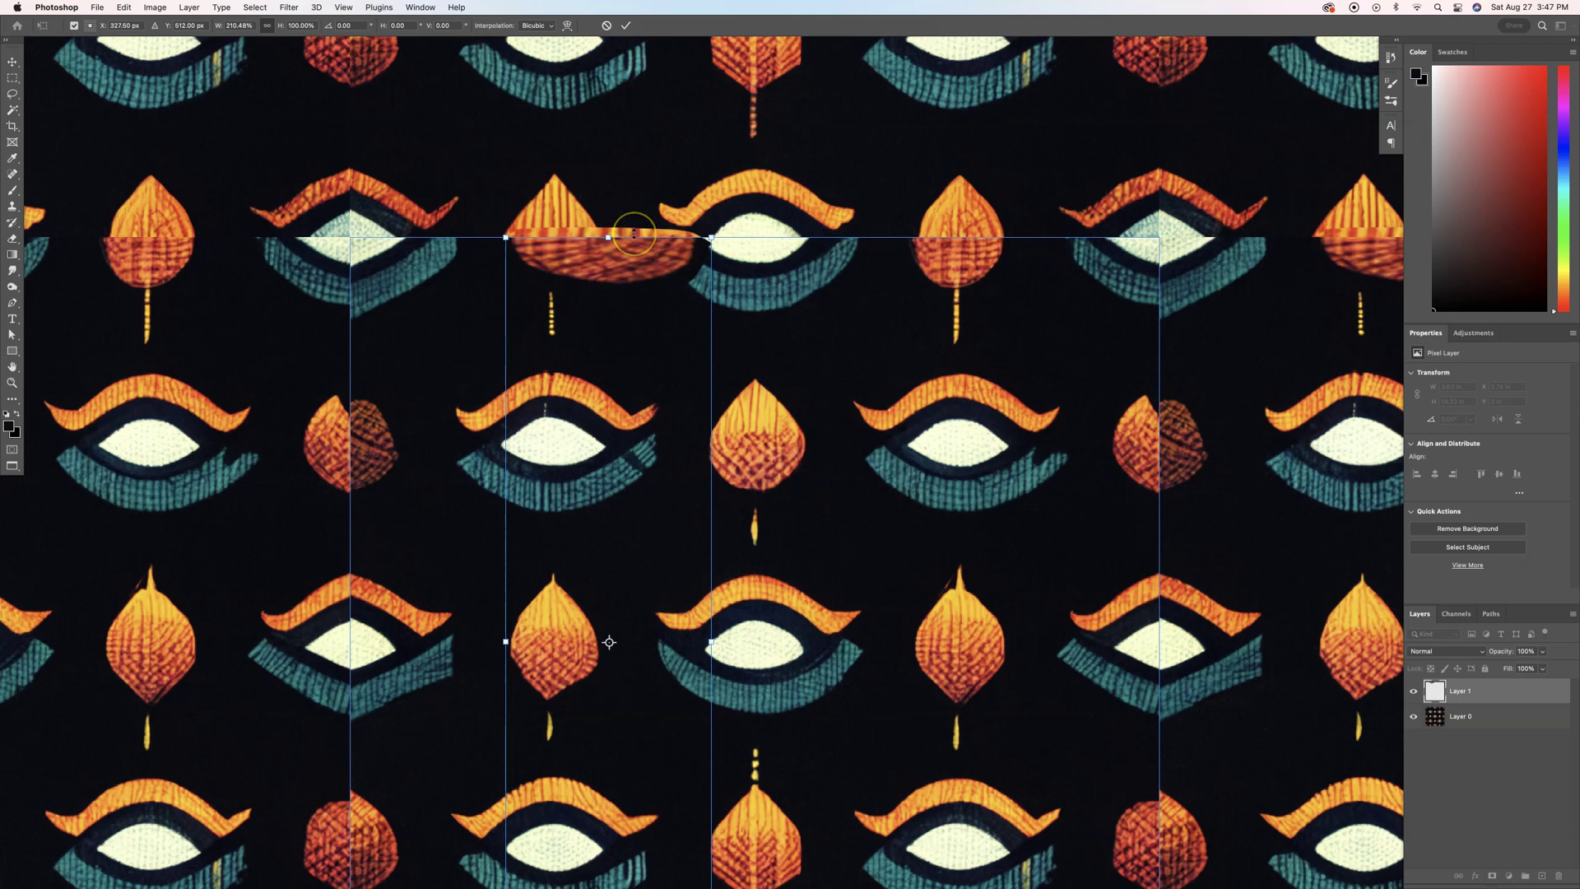
pyautogui.moveTo(1517, 696); pyautogui.dragTo(1558, 877)
# Lasso the dark red lower half of the leaf just below the horizontal tile seam on Layer 0.
pyautogui.scroll(-1, 555, 482)
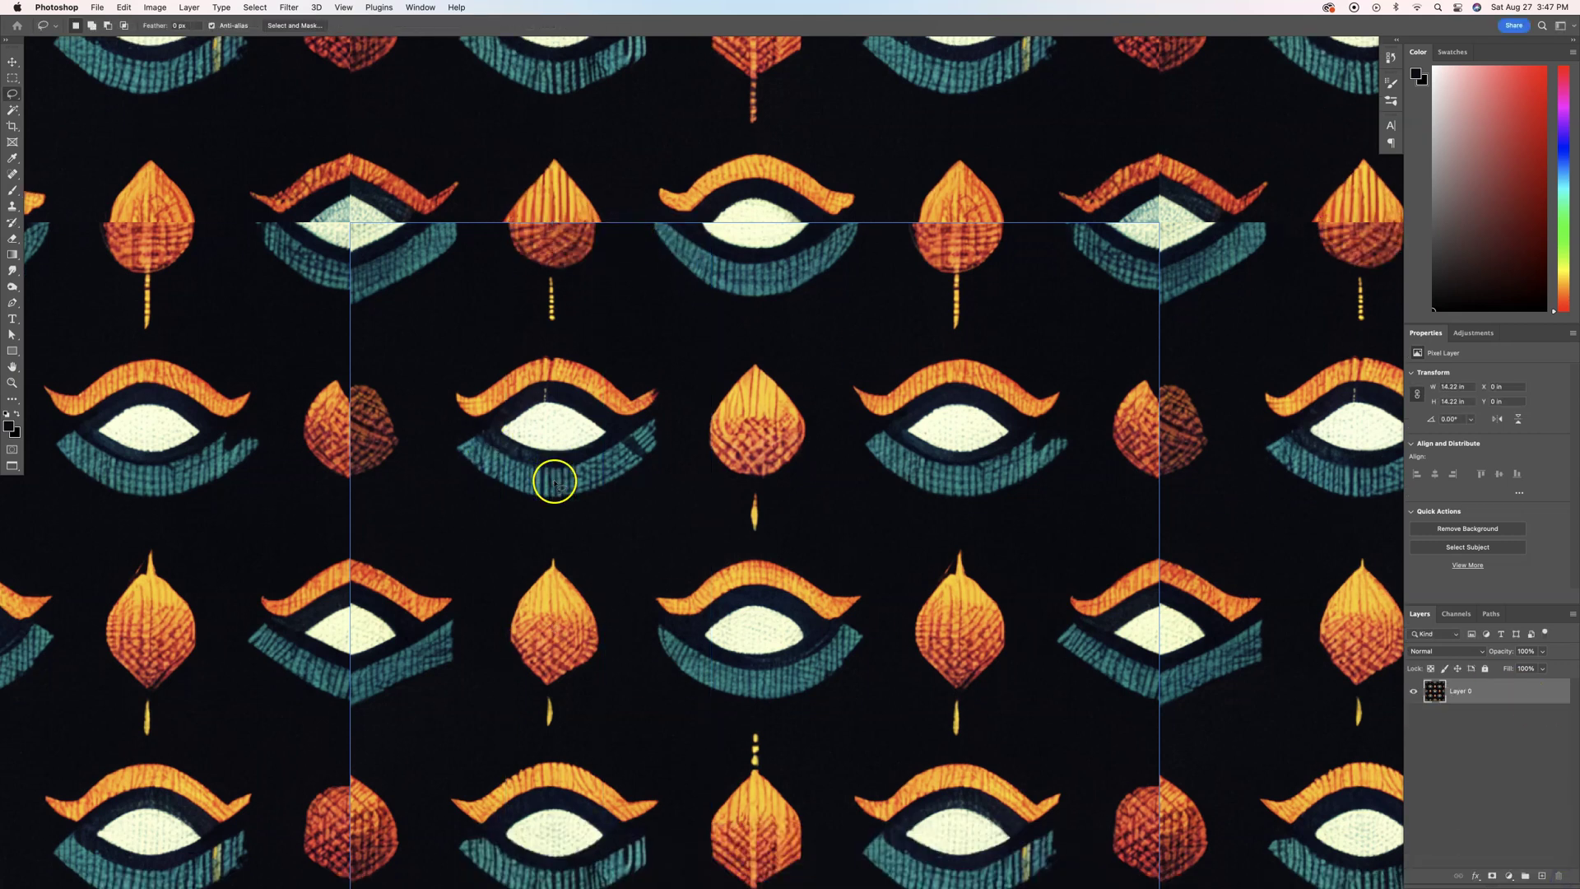
pyautogui.scroll(-2, 555, 481)
pyautogui.scroll(5, 547, 469)
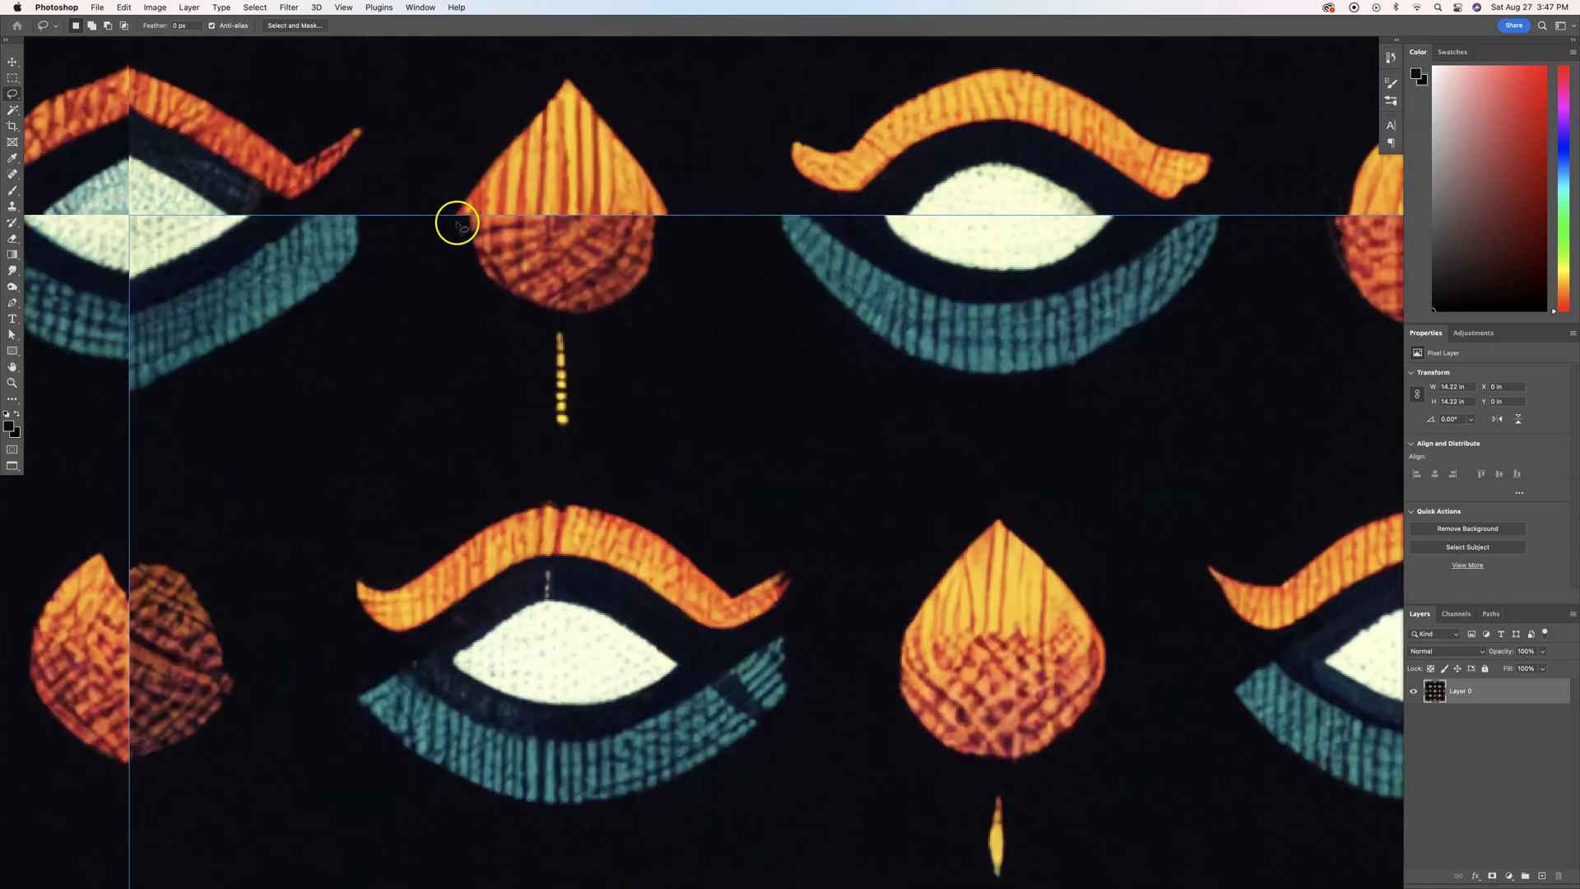
pyautogui.moveTo(467, 221); pyautogui.dragTo(466, 229)
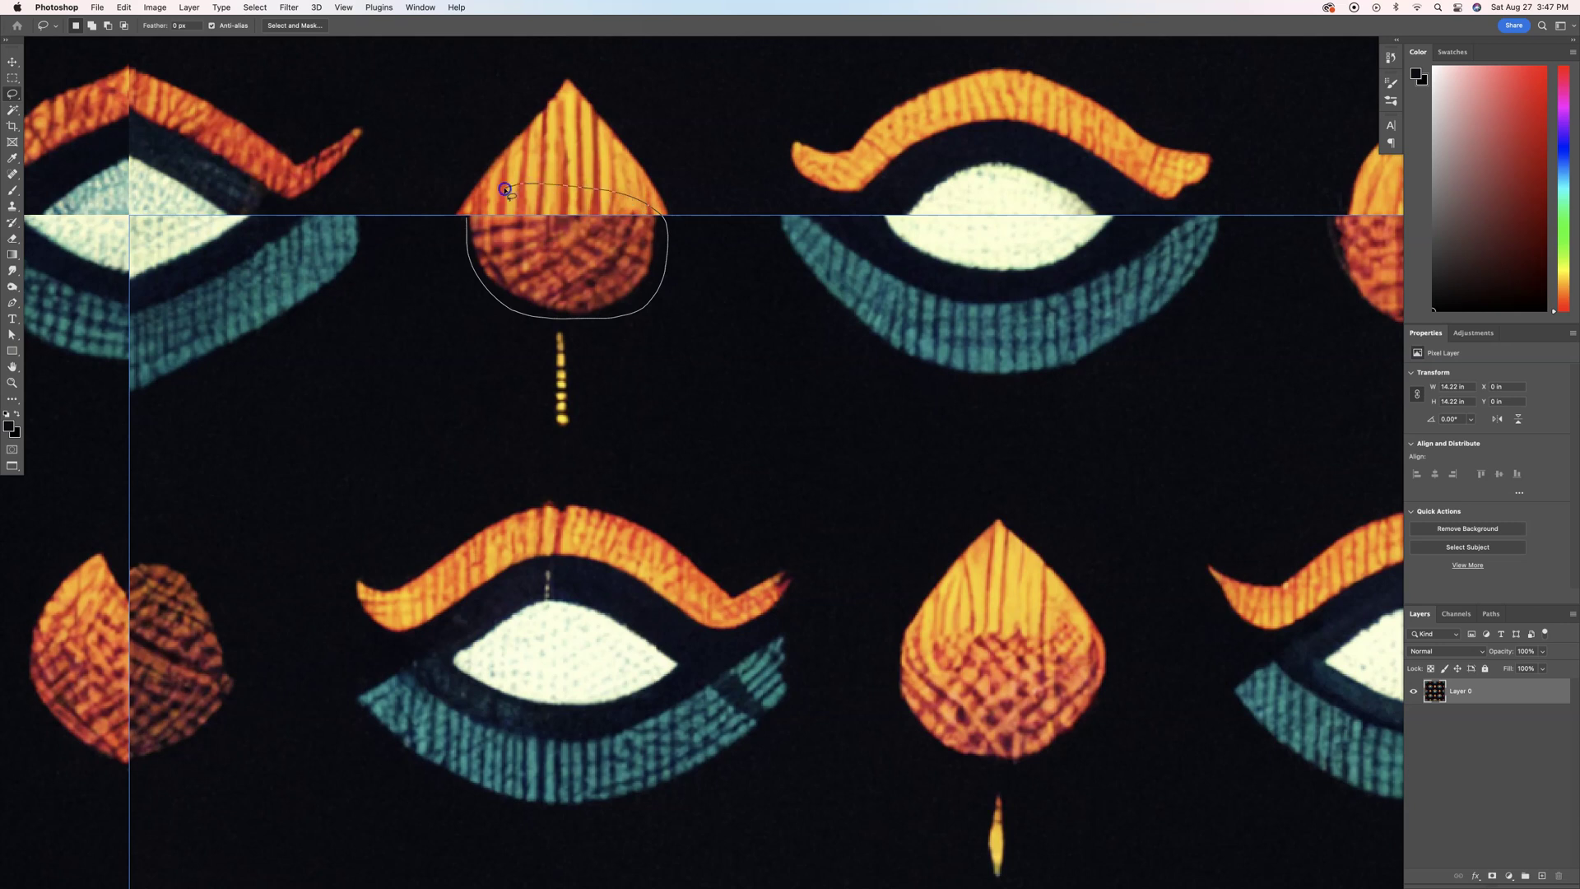
pyautogui.moveTo(467, 220); pyautogui.dragTo(466, 220)
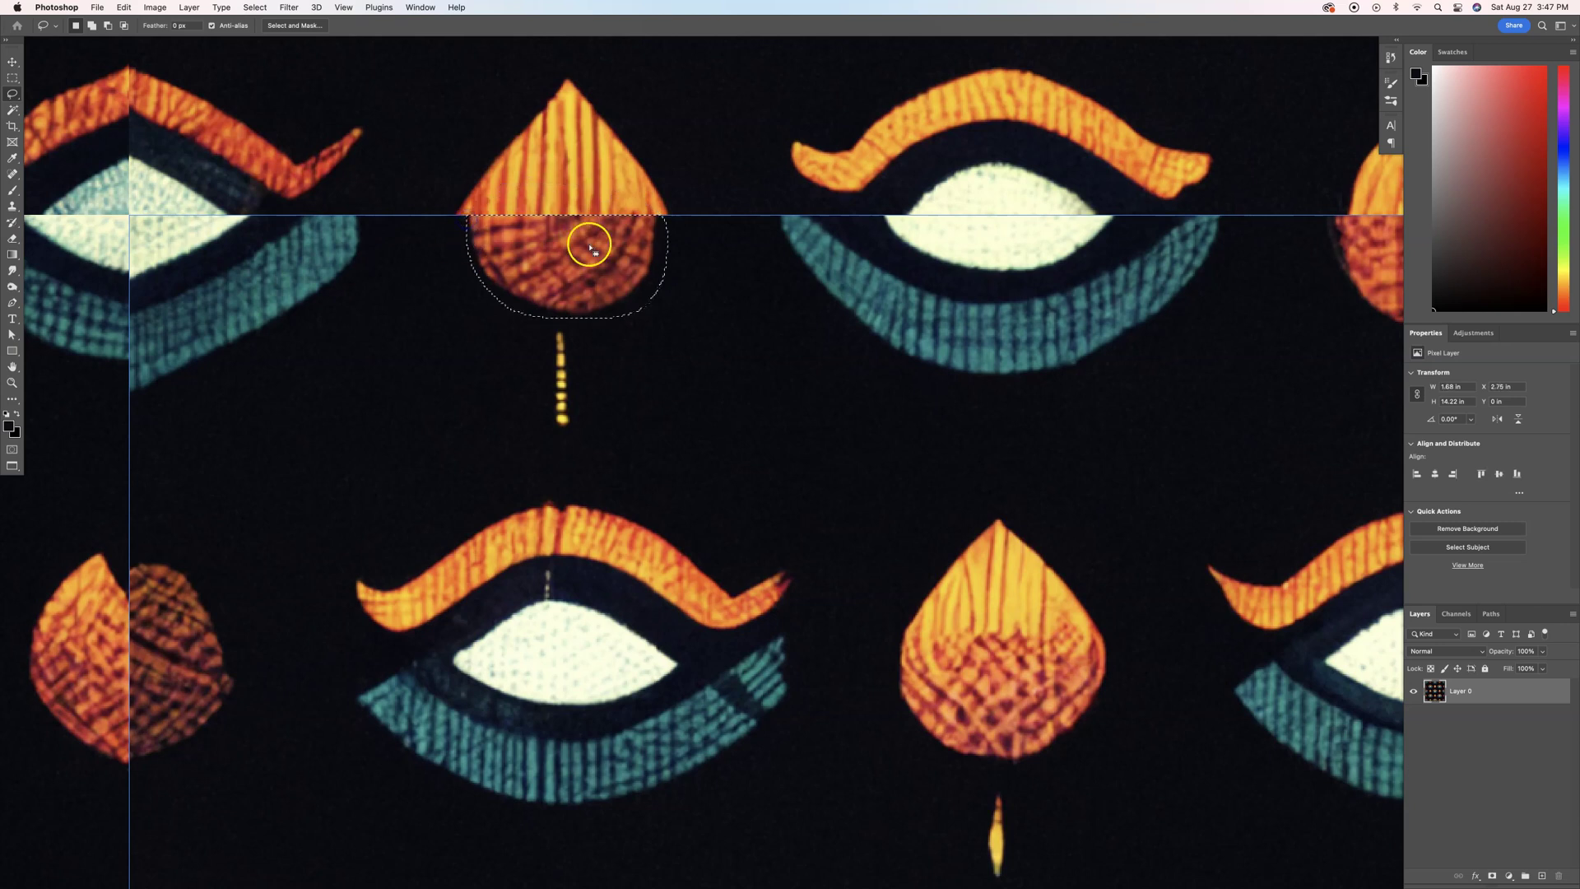
# Subtract the stray area over the leaf's striped upper half from the selection with the Rectangular Marquee.
pyautogui.moveTo(625, 528); pyautogui.dragTo(586, 123)
pyautogui.moveTo(603, 603); pyautogui.dragTo(665, 346)
pyautogui.moveTo(634, 551); pyautogui.dragTo(694, 293)
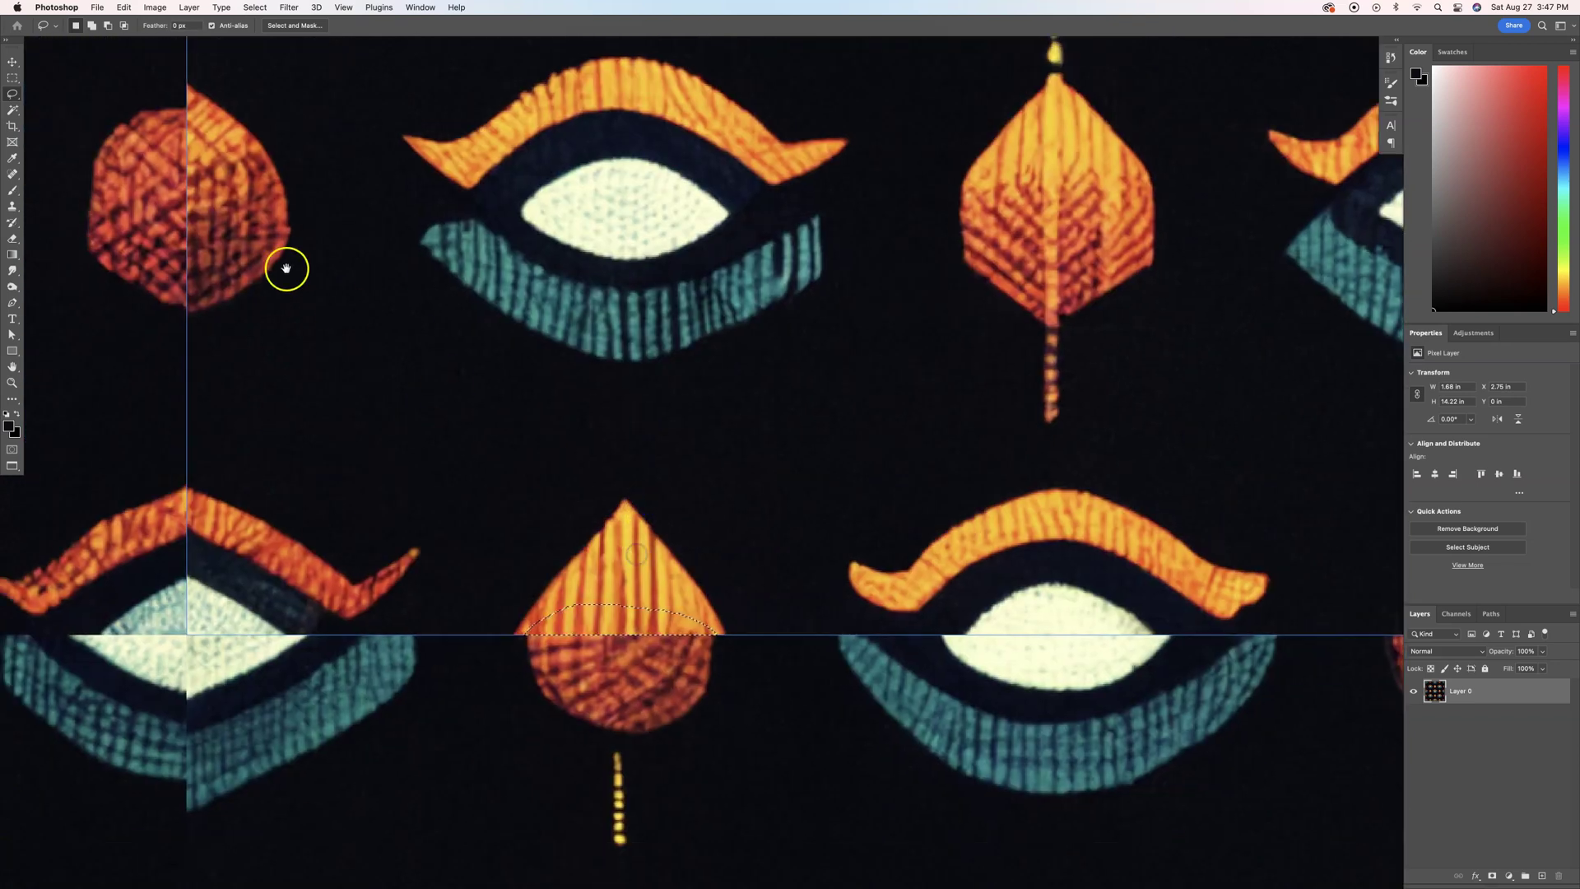
pyautogui.click(13, 78)
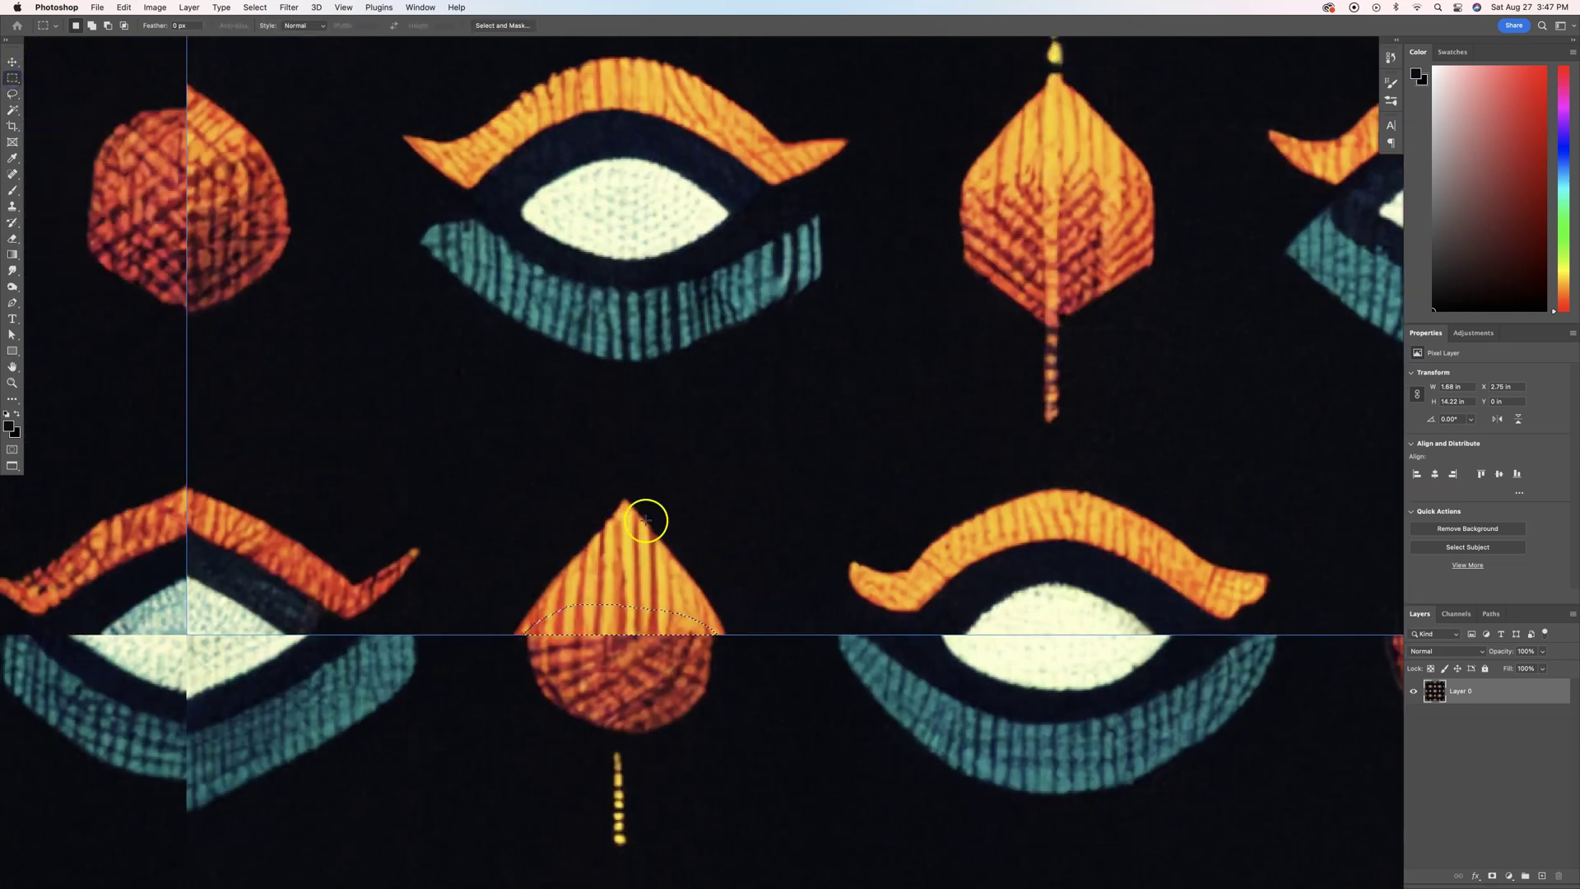
pyautogui.moveTo(454, 510); pyautogui.dragTo(748, 632)
pyautogui.click(525, 607)
pyautogui.scroll(3, 672, 447)
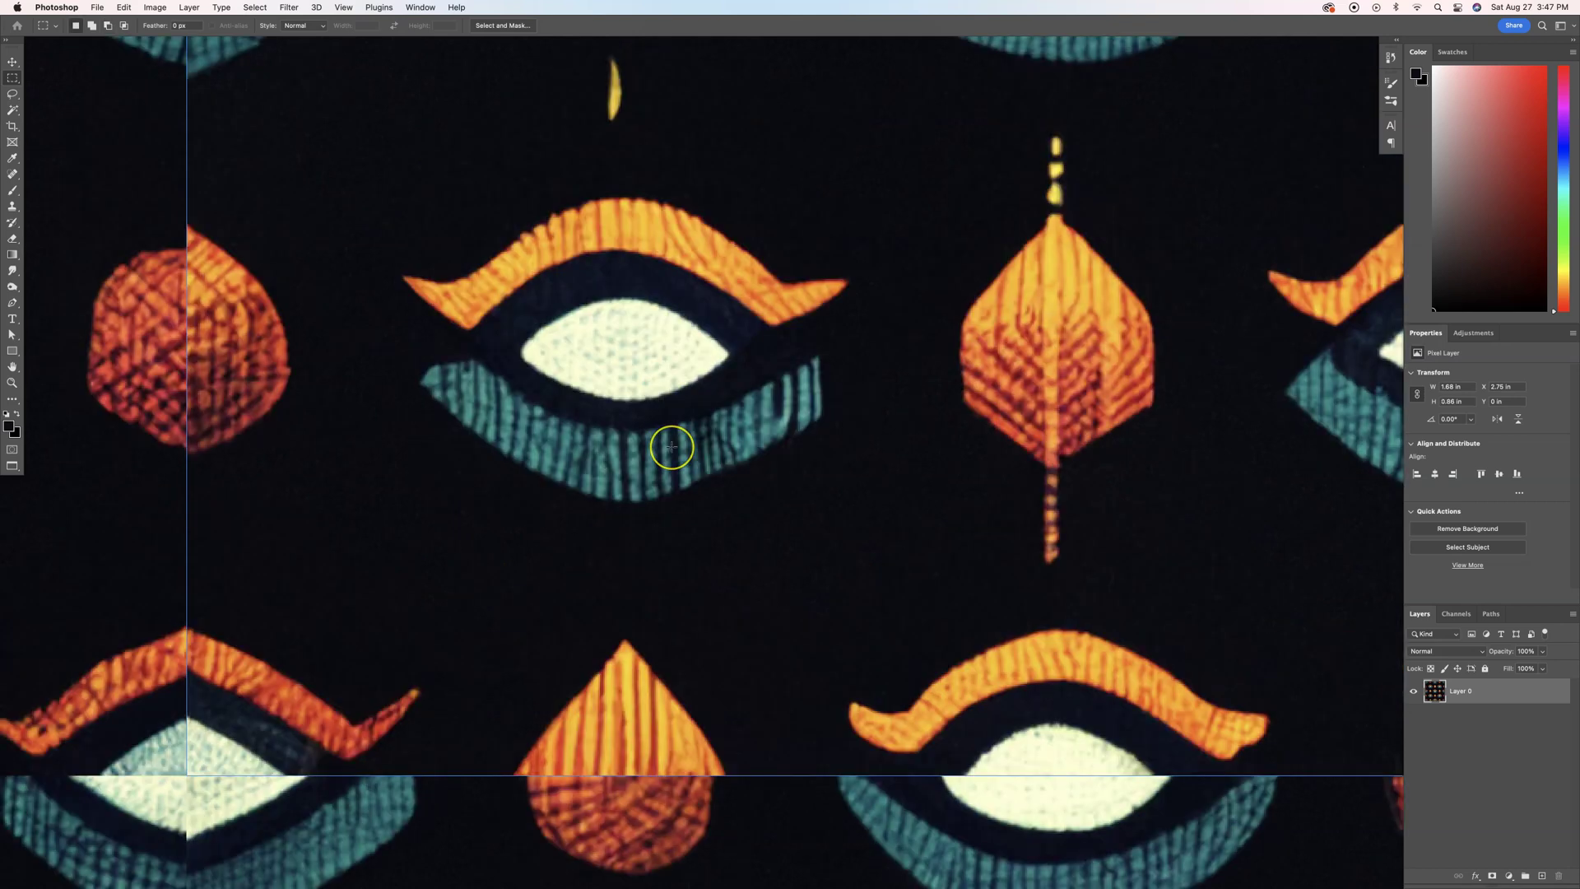
pyautogui.scroll(-15, 672, 448)
pyautogui.scroll(10, 672, 447)
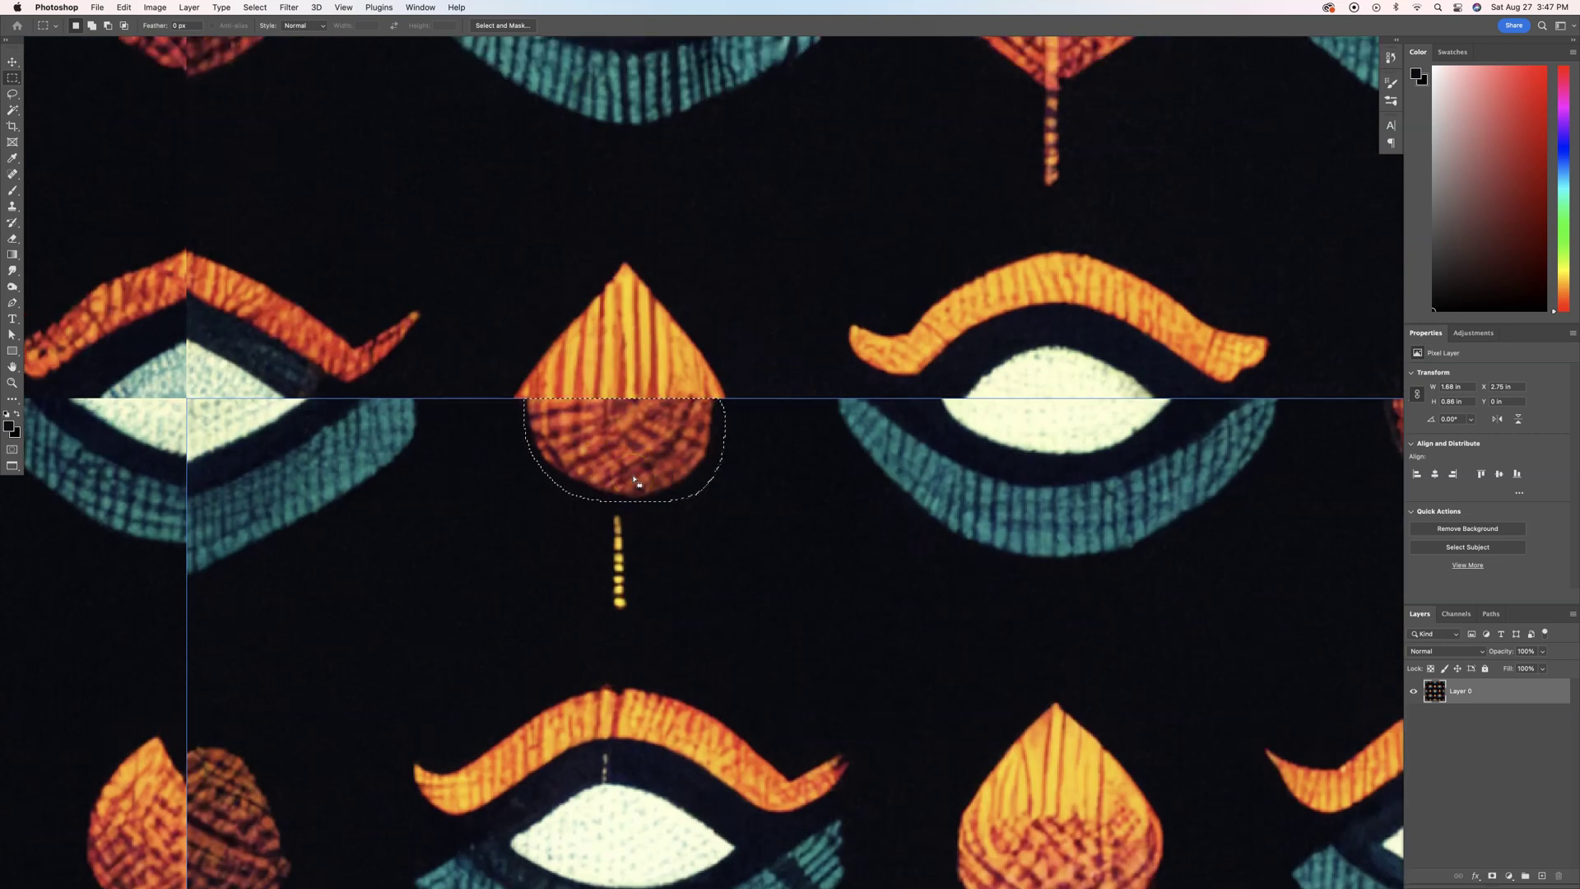
# Copy the selected lower leaf half to a new layer and widen it on both sides to match the upper half's edges.
pyautogui.press('super+j')
pyautogui.press('super+t')
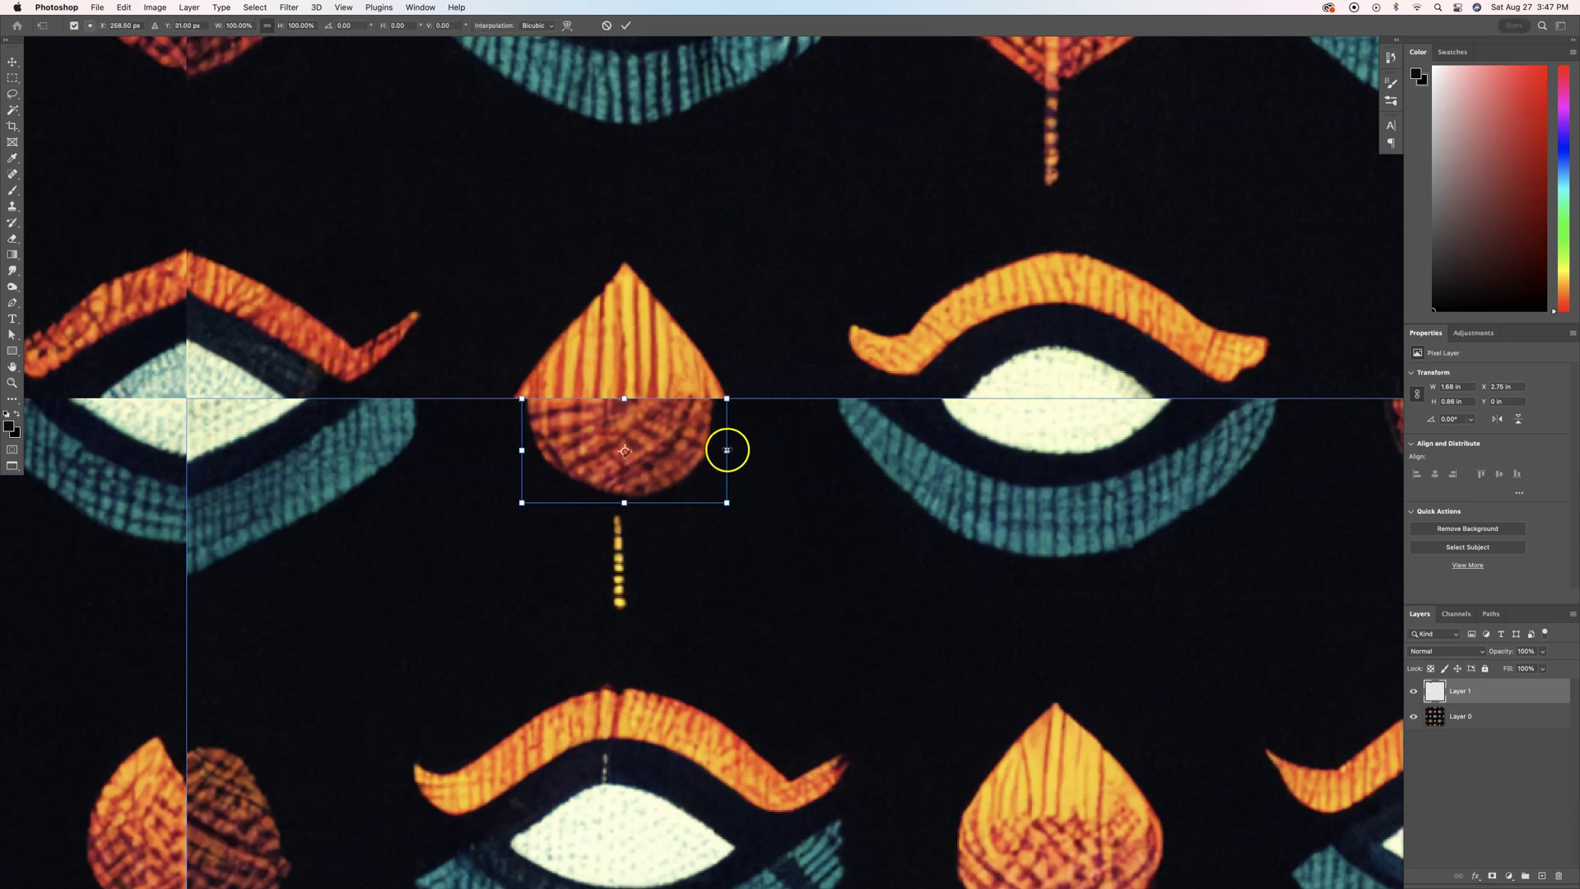
pyautogui.moveTo(731, 450); pyautogui.dragTo(739, 452)
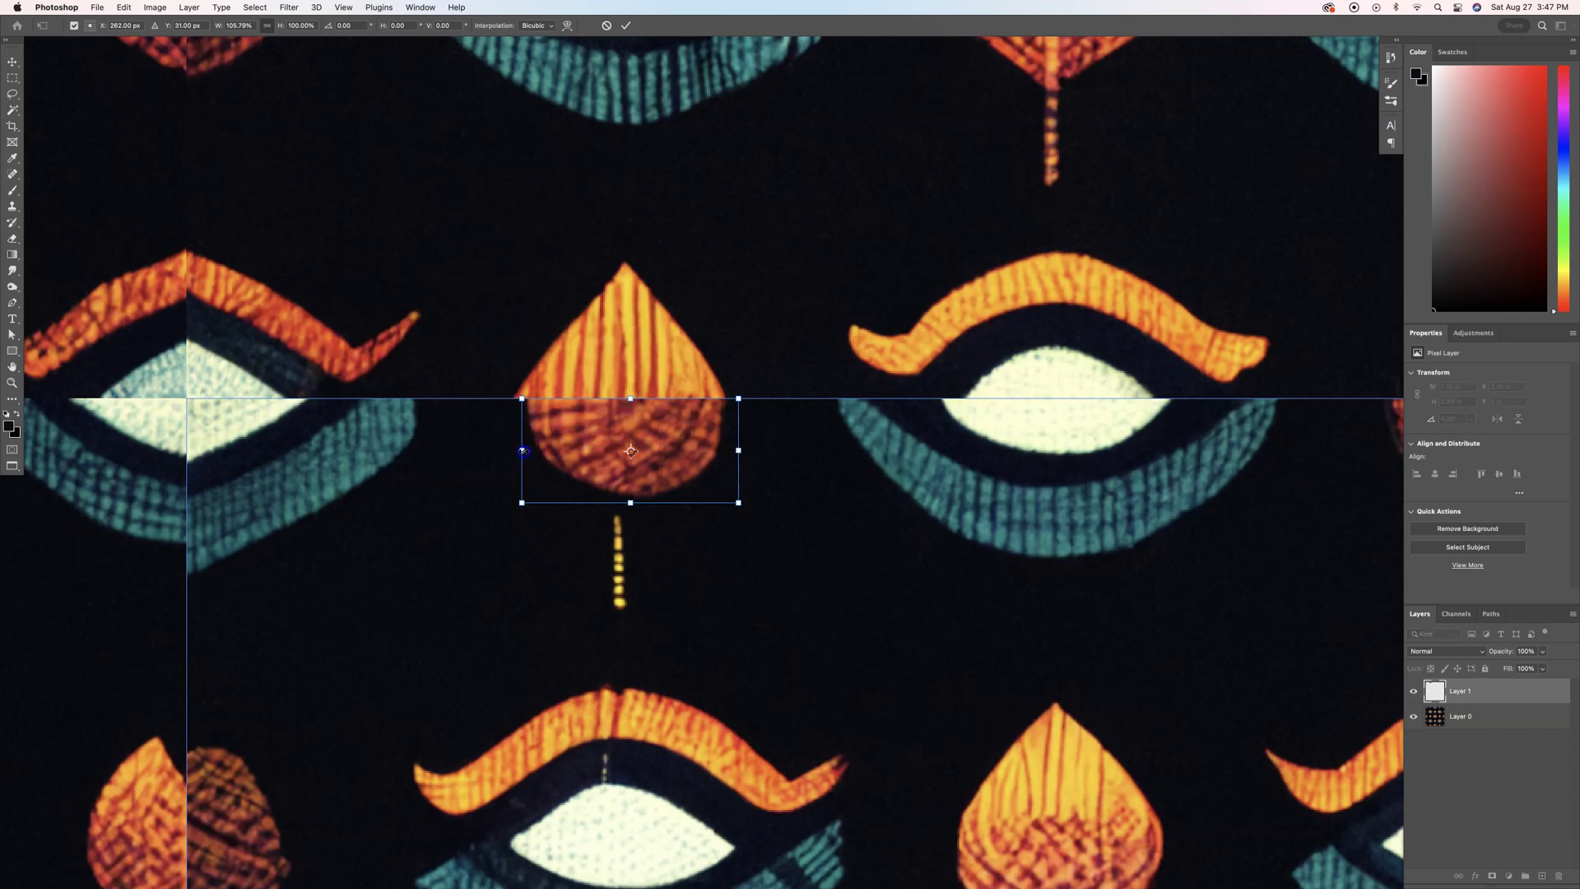
pyautogui.moveTo(522, 450); pyautogui.dragTo(510, 450)
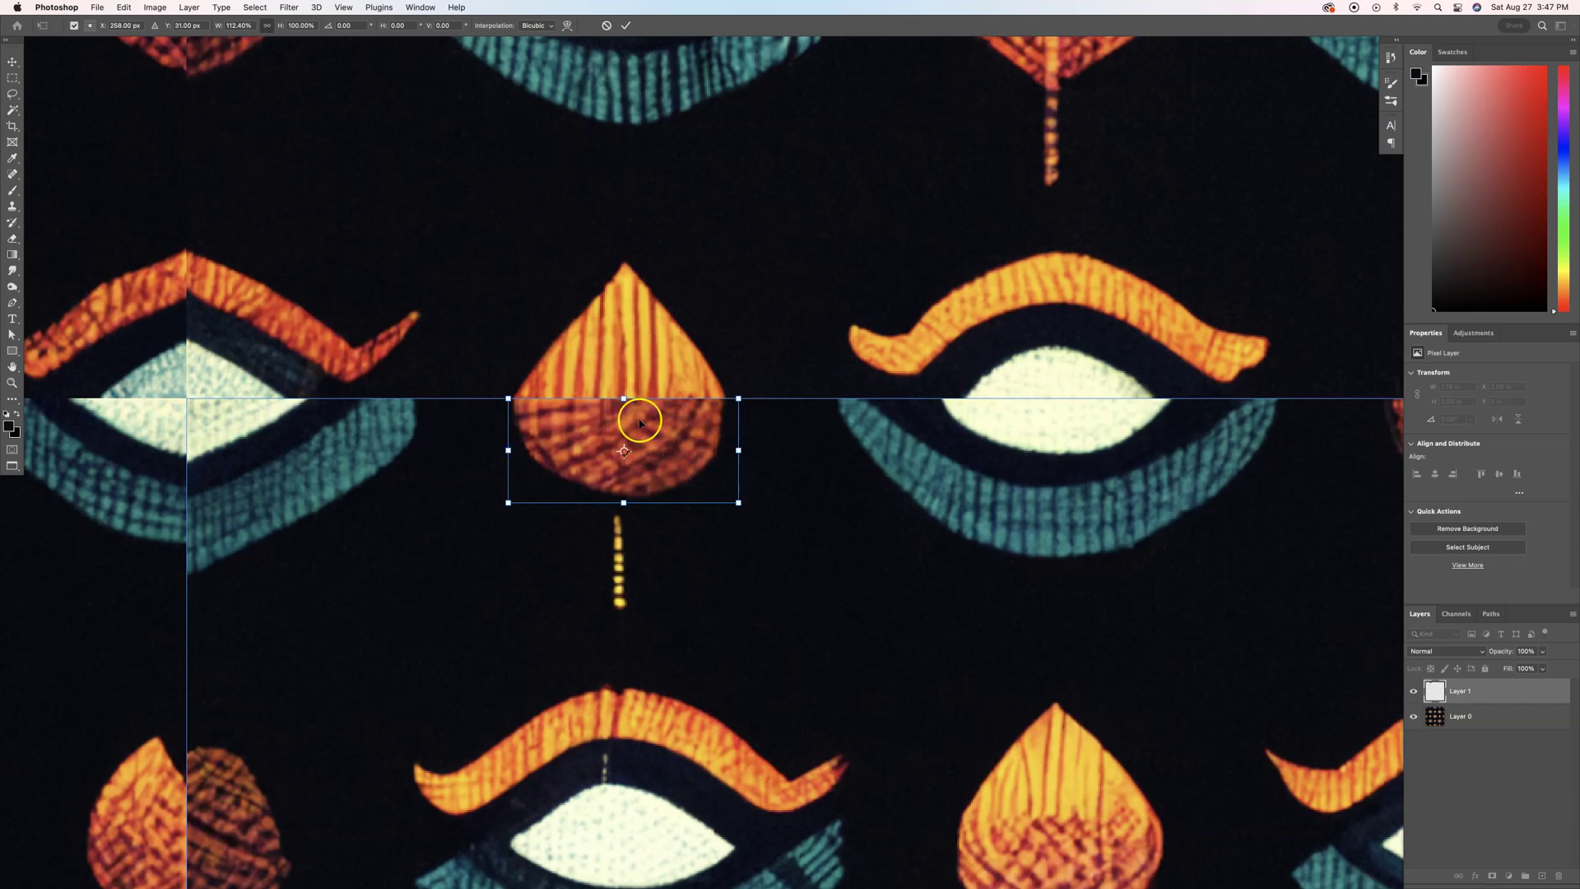
pyautogui.scroll(6, 638, 423)
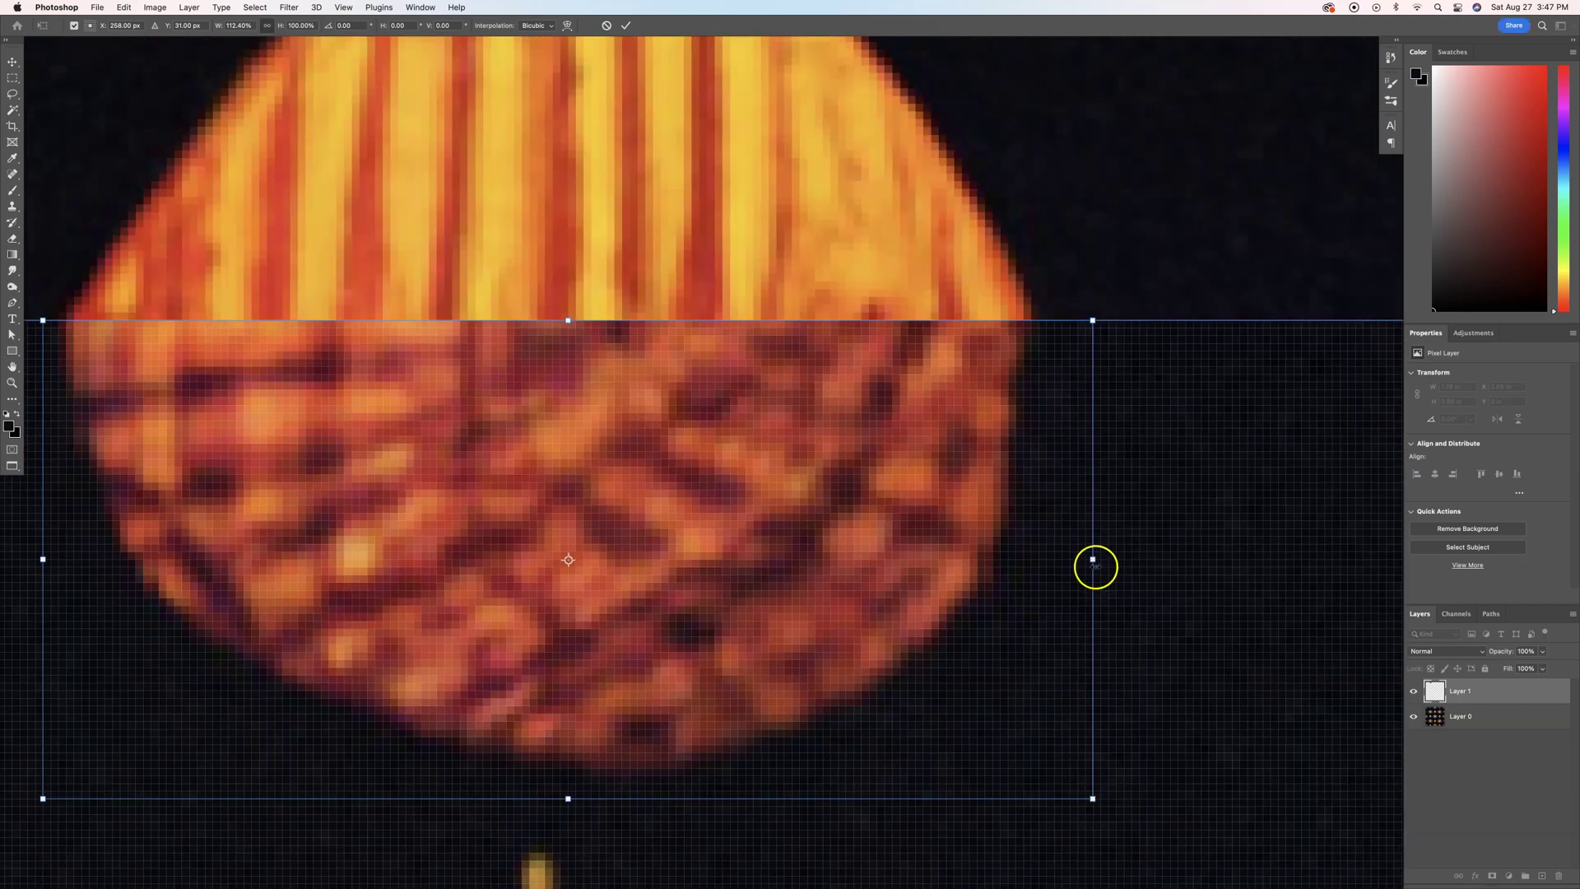
pyautogui.moveTo(1095, 558); pyautogui.dragTo(1107, 558)
pyautogui.doubleClick(570, 476)
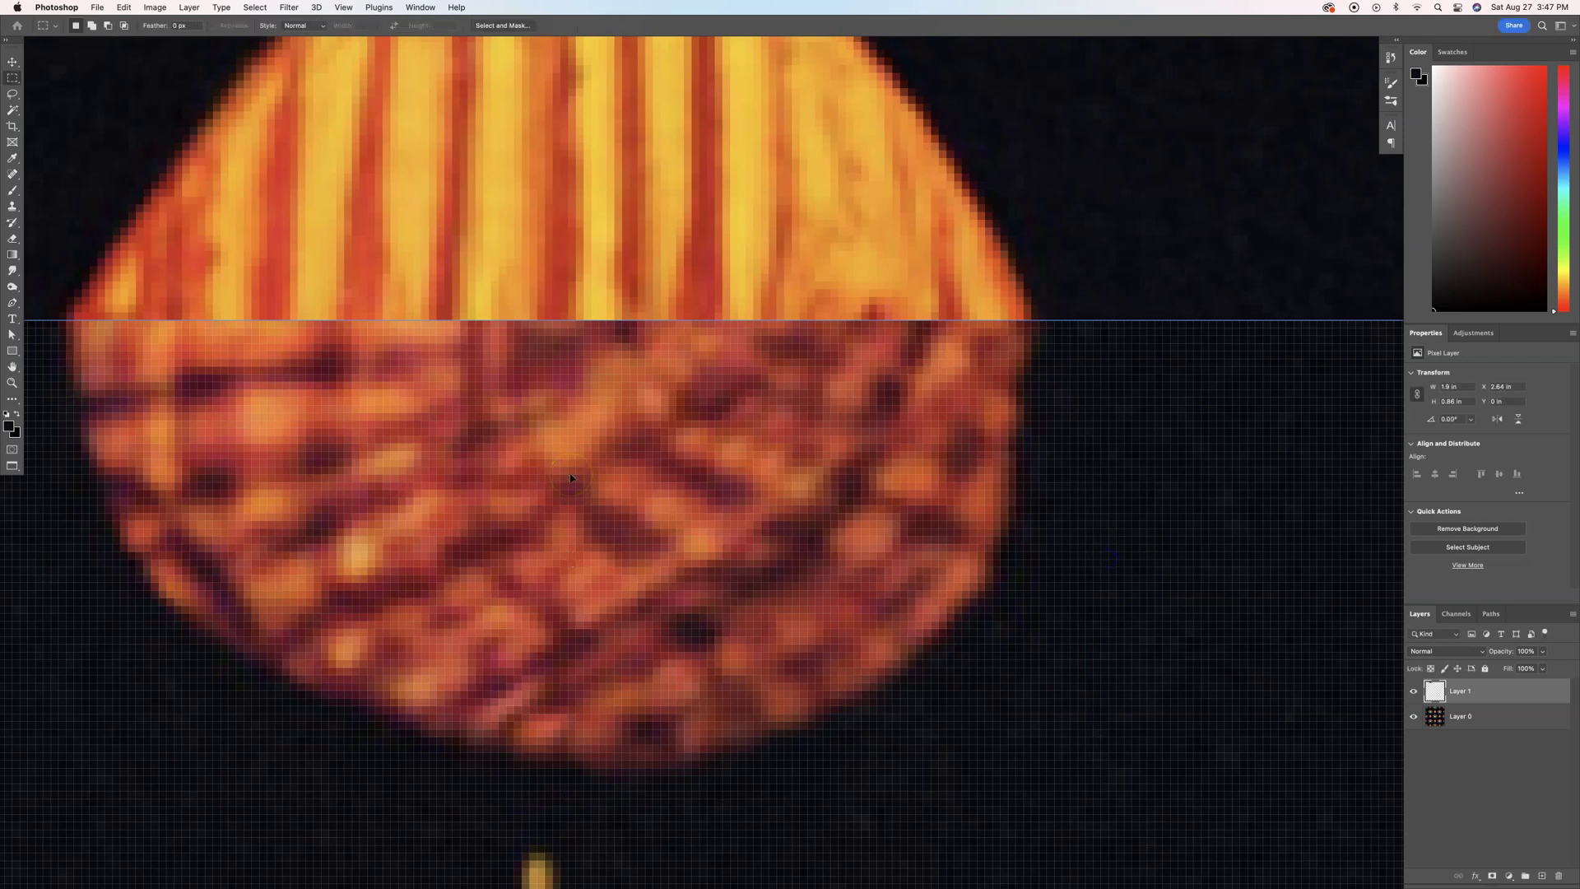
# Examine the widened leaf base along the horizontal seam across the repeated tiles at several zoom levels.
pyautogui.scroll(-10, 617, 458)
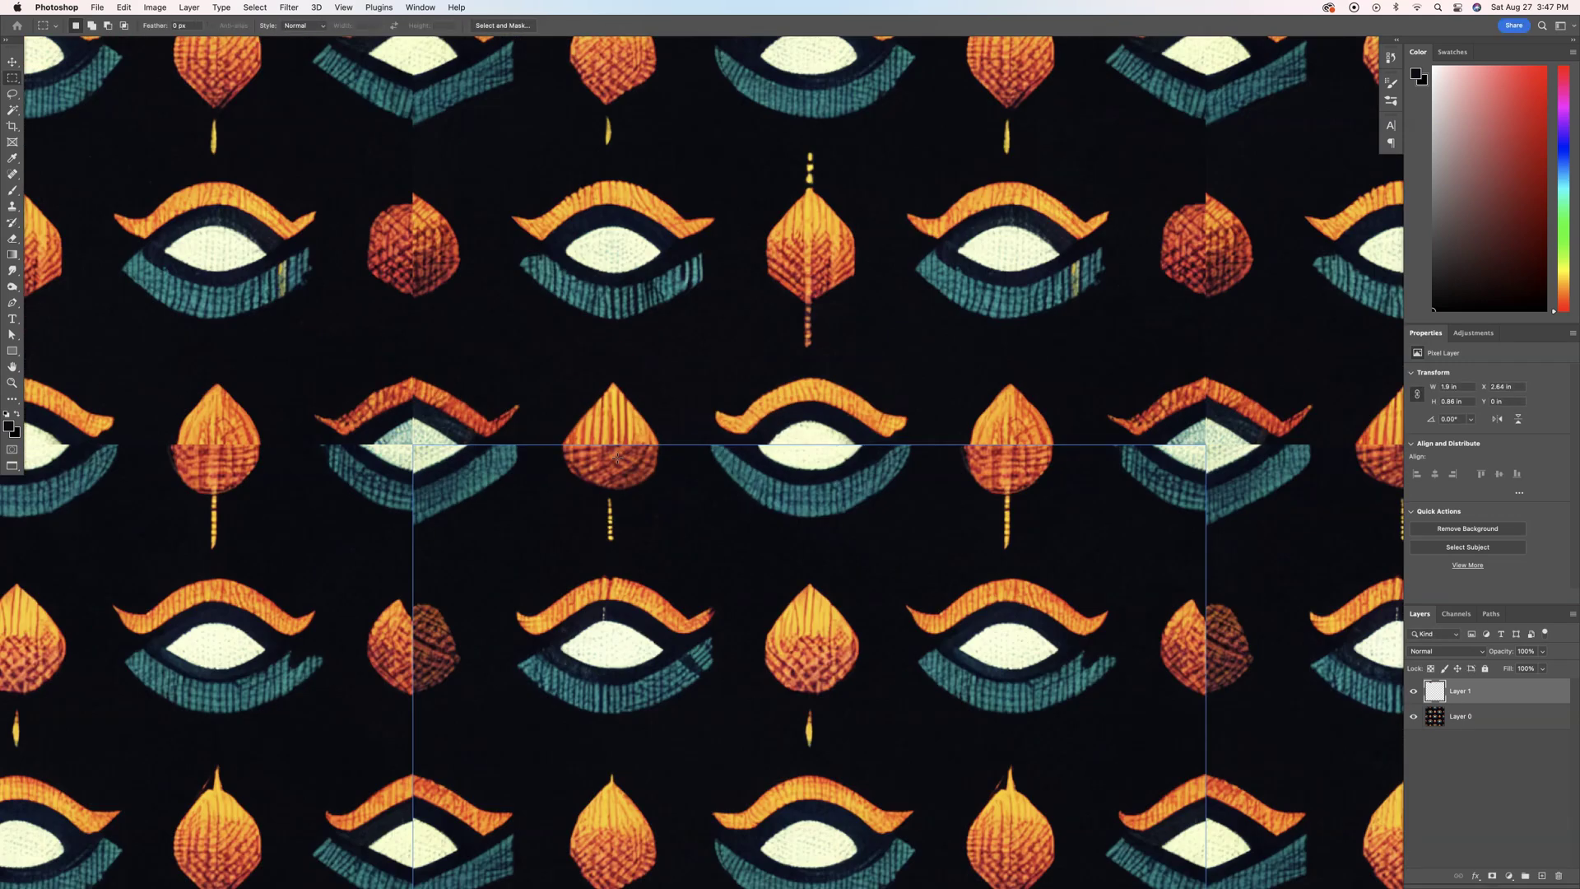
pyautogui.scroll(-3, 617, 459)
pyautogui.hscroll(-5, 270, 436)
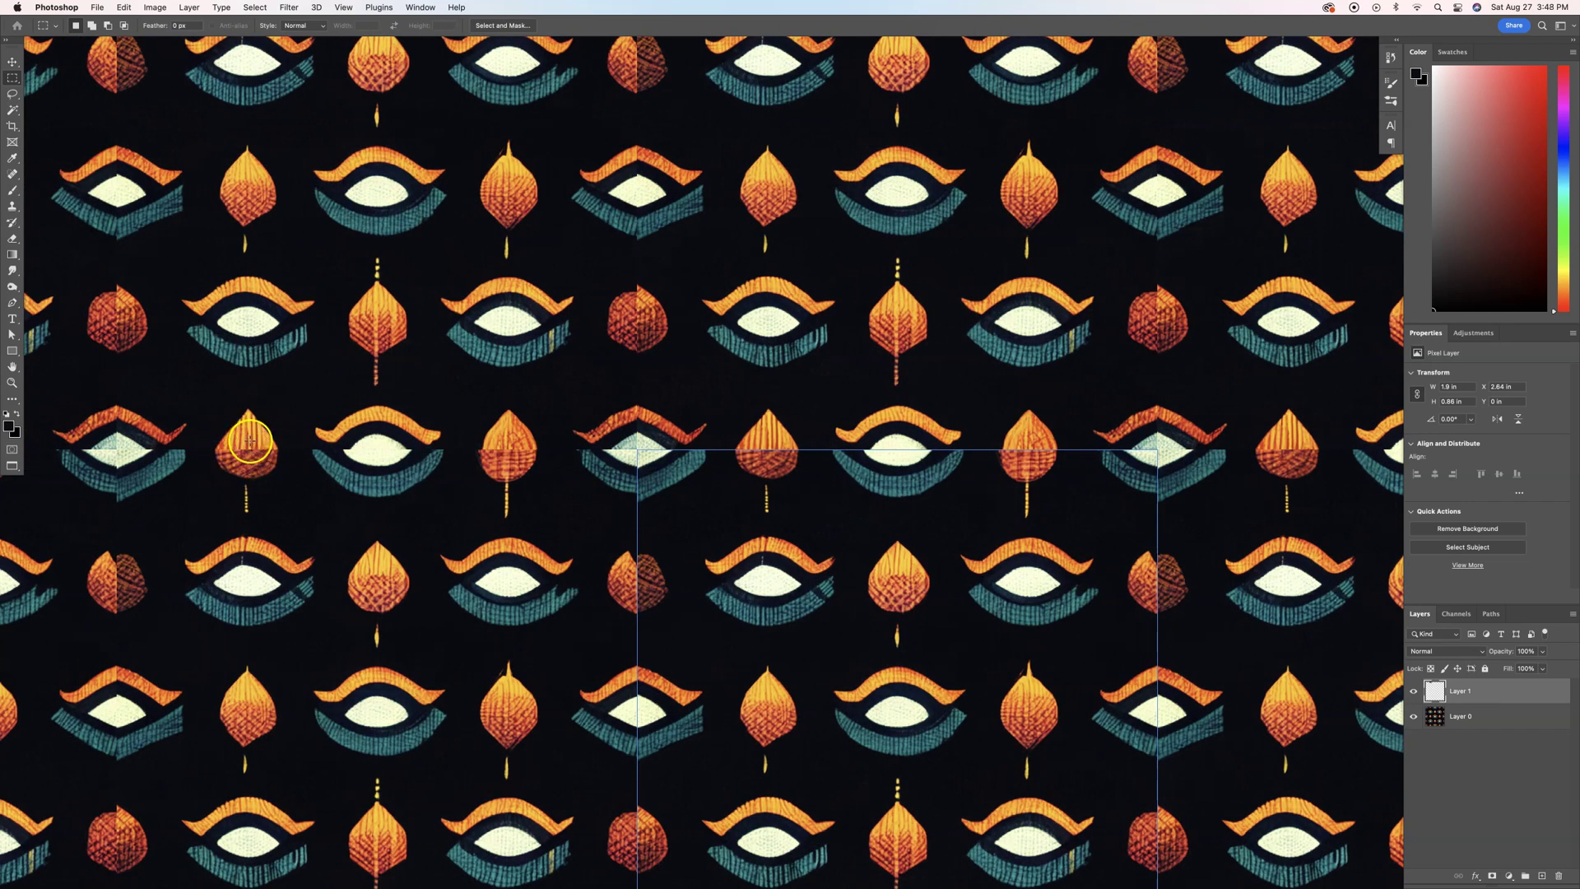
pyautogui.scroll(3, 250, 442)
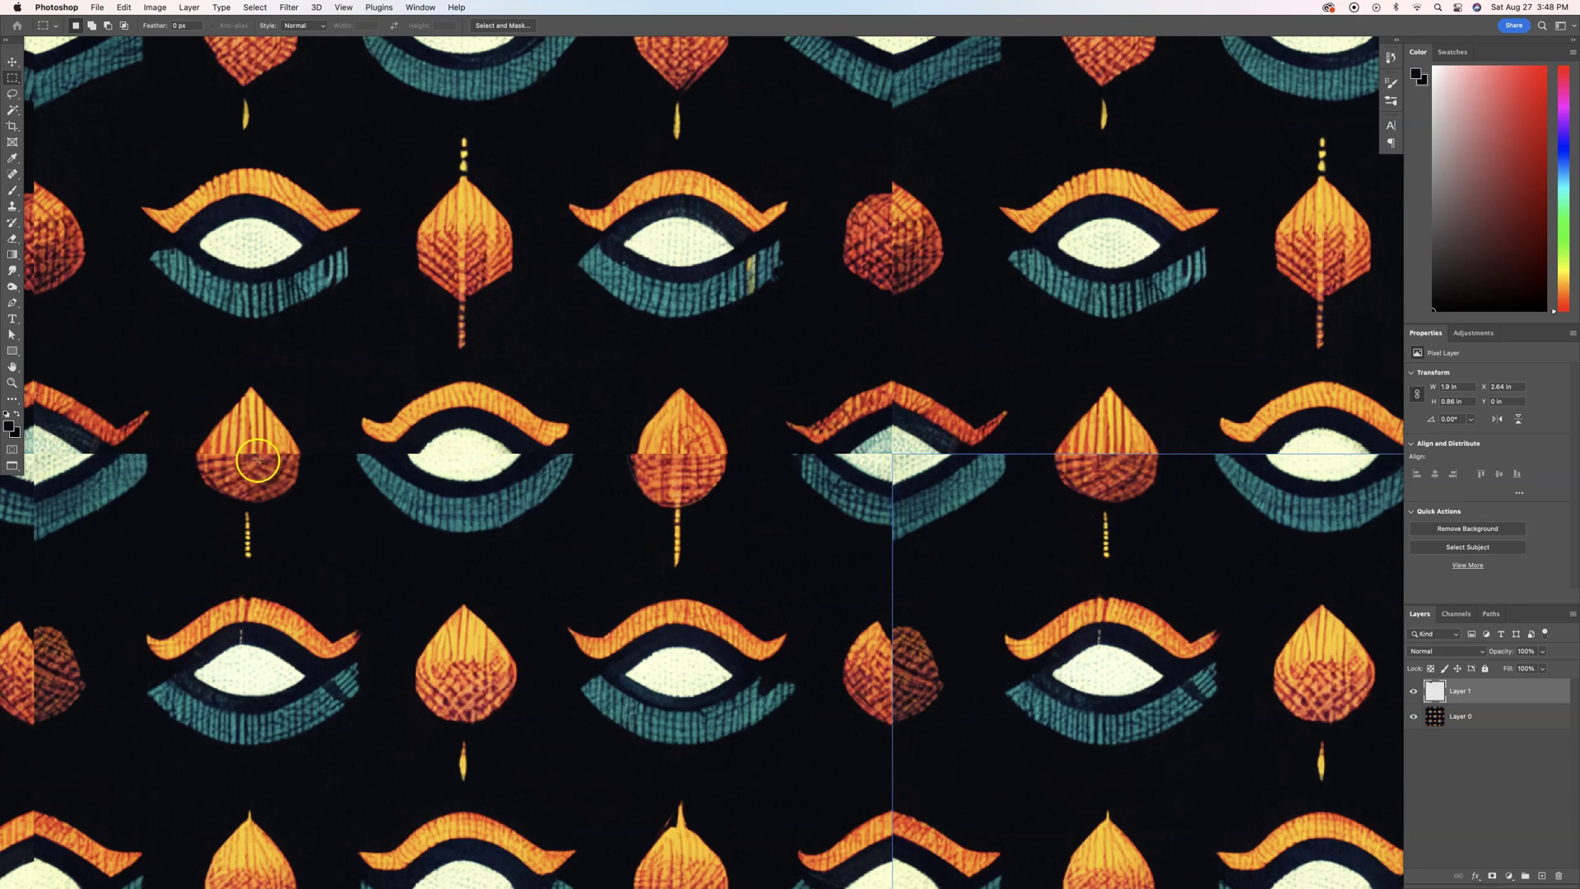
pyautogui.moveTo(228, 454)
pyautogui.mouseDown()
pyautogui.moveTo(436, 506)
pyautogui.moveTo(498, 494)
pyautogui.mouseUp()
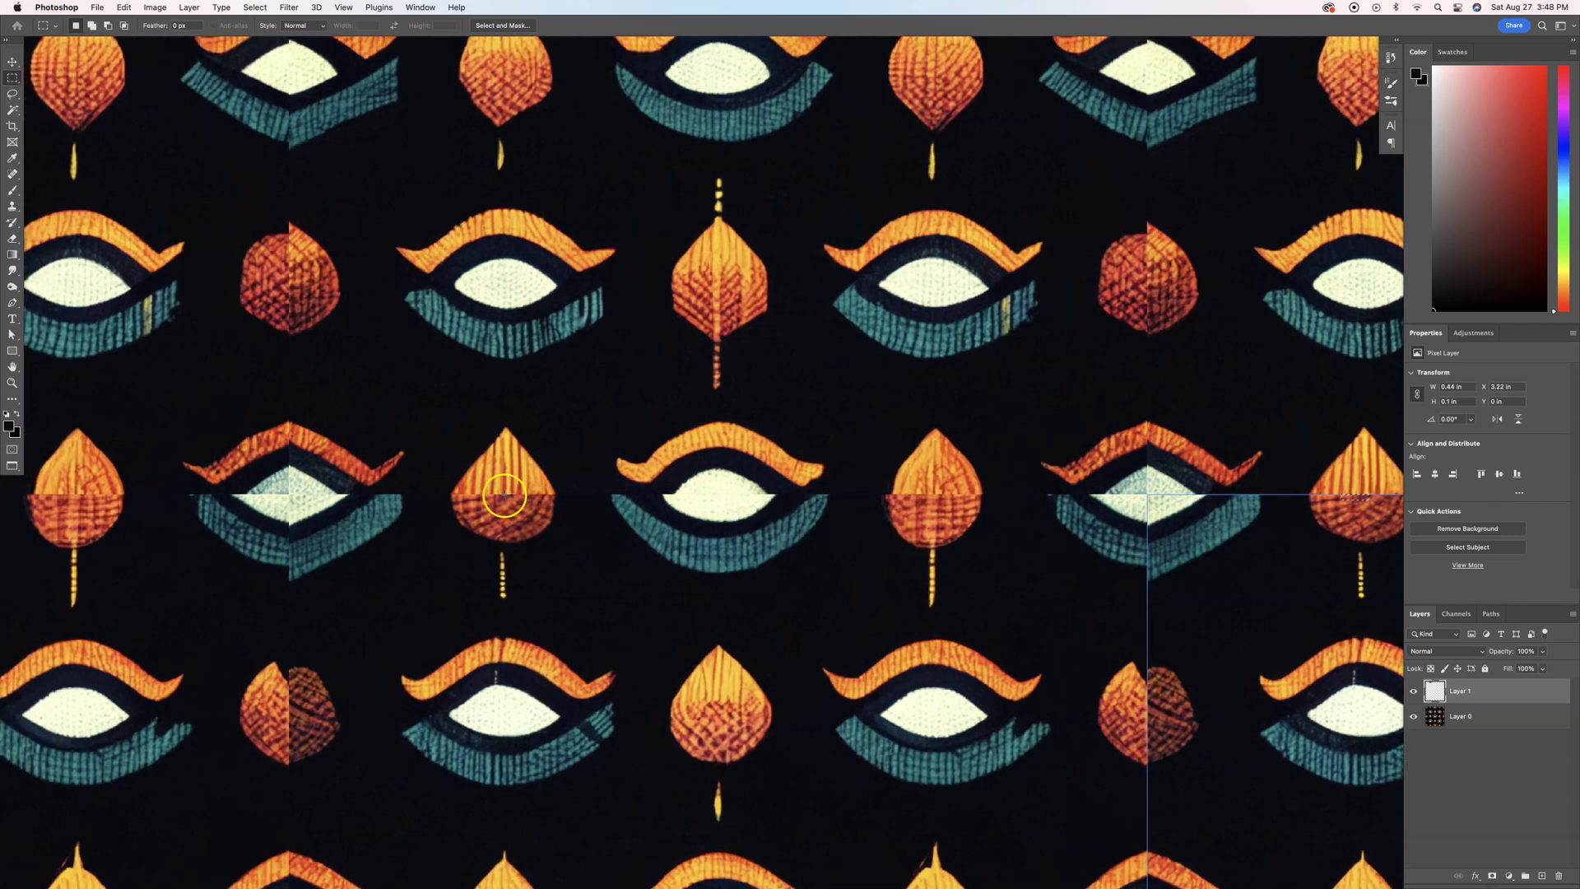
pyautogui.scroll(10, 497, 494)
pyautogui.scroll(-5, 490, 492)
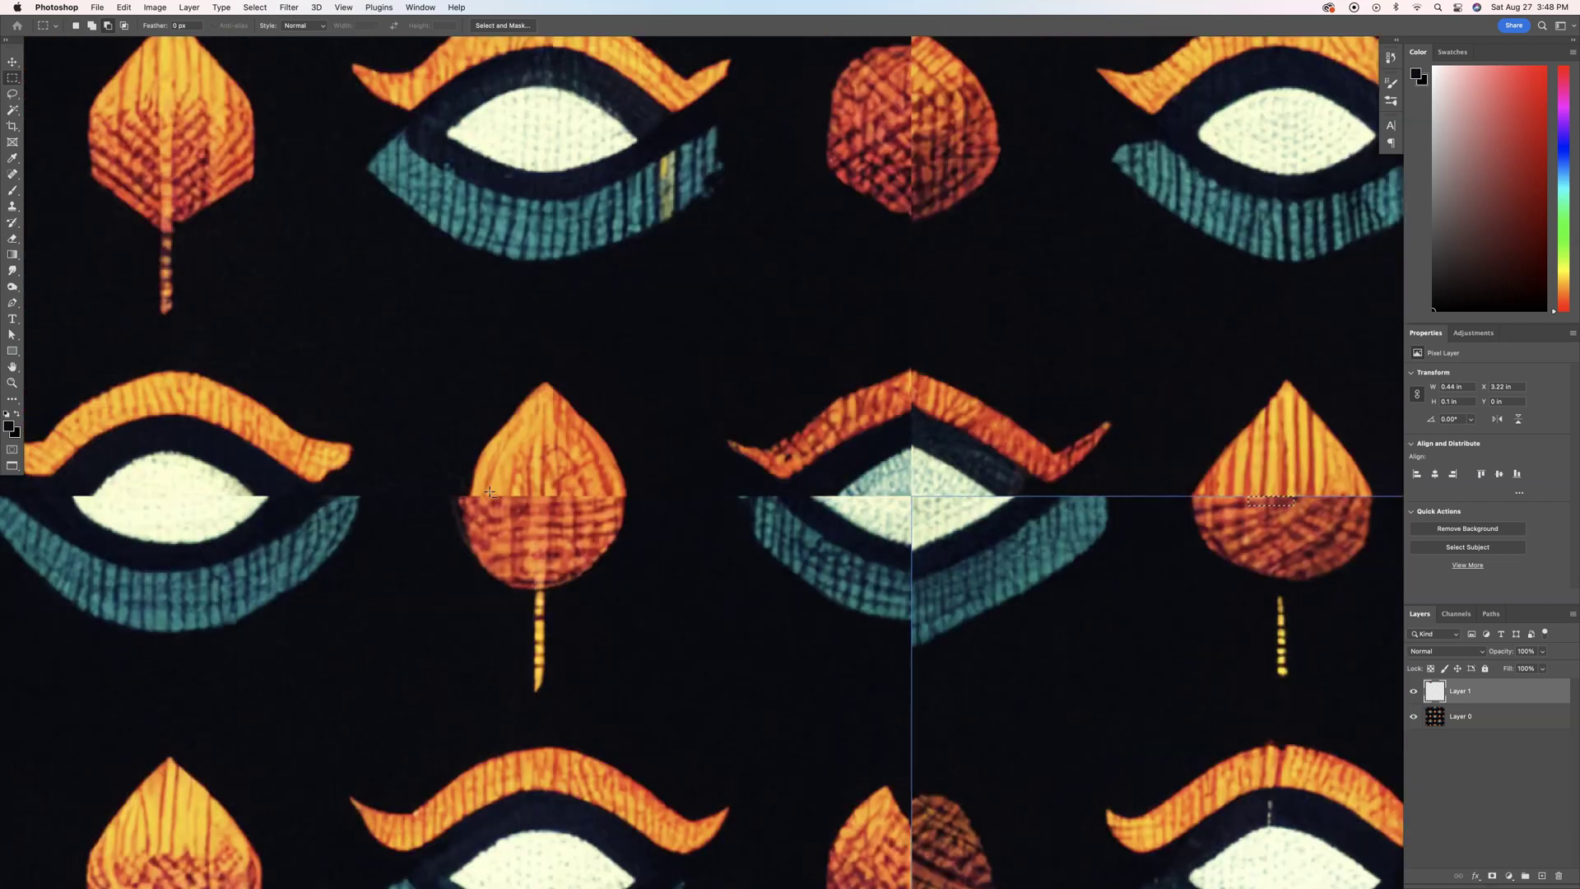
pyautogui.scroll(-4, 490, 492)
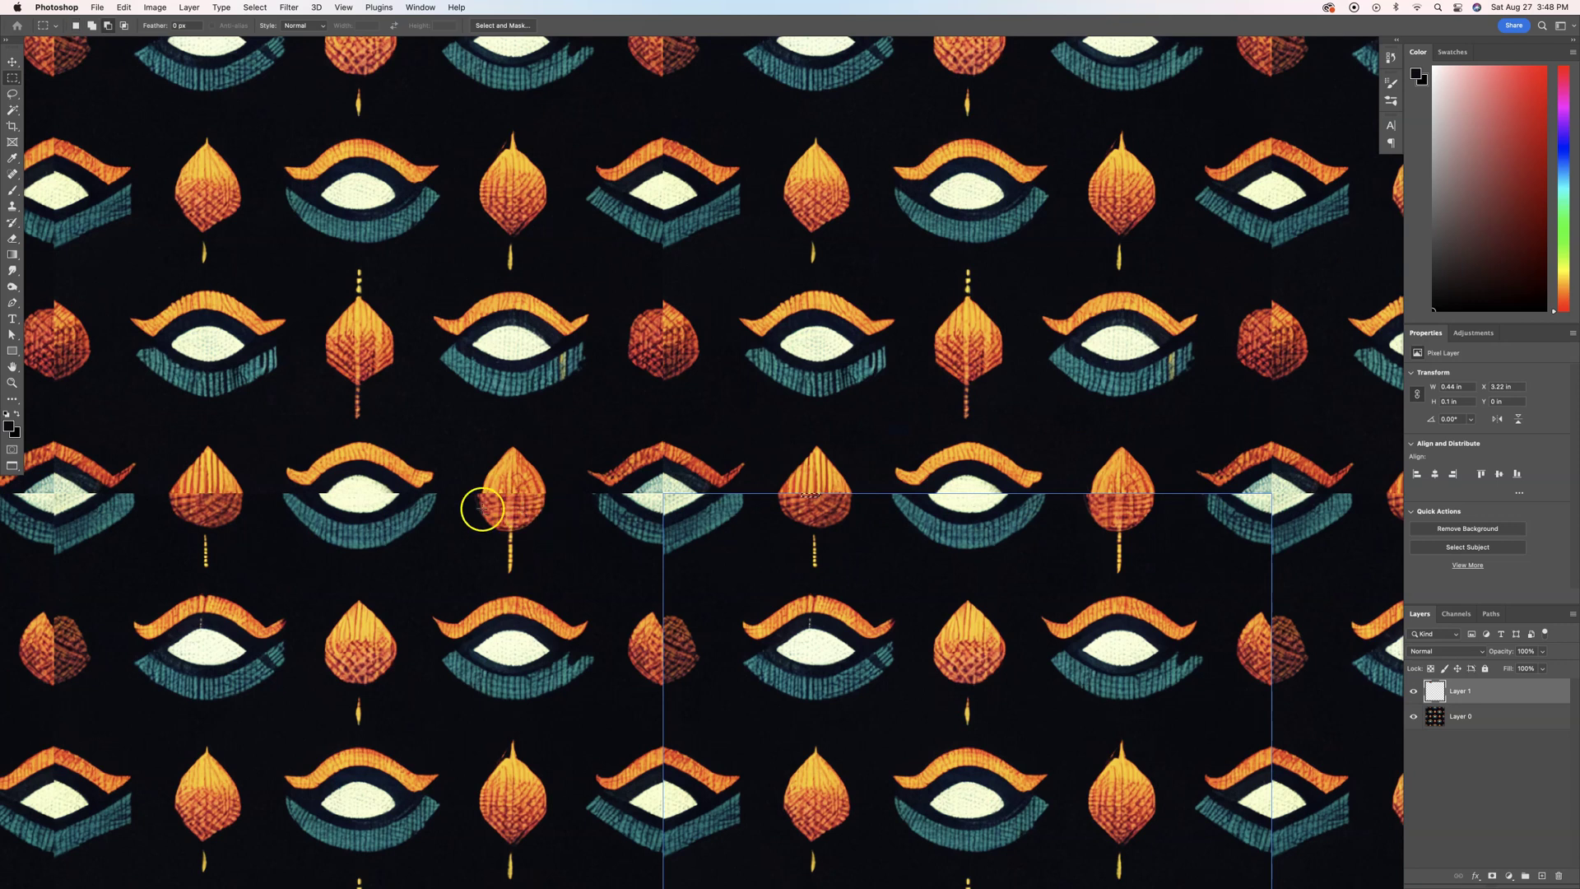
pyautogui.moveTo(235, 480); pyautogui.dragTo(576, 488)
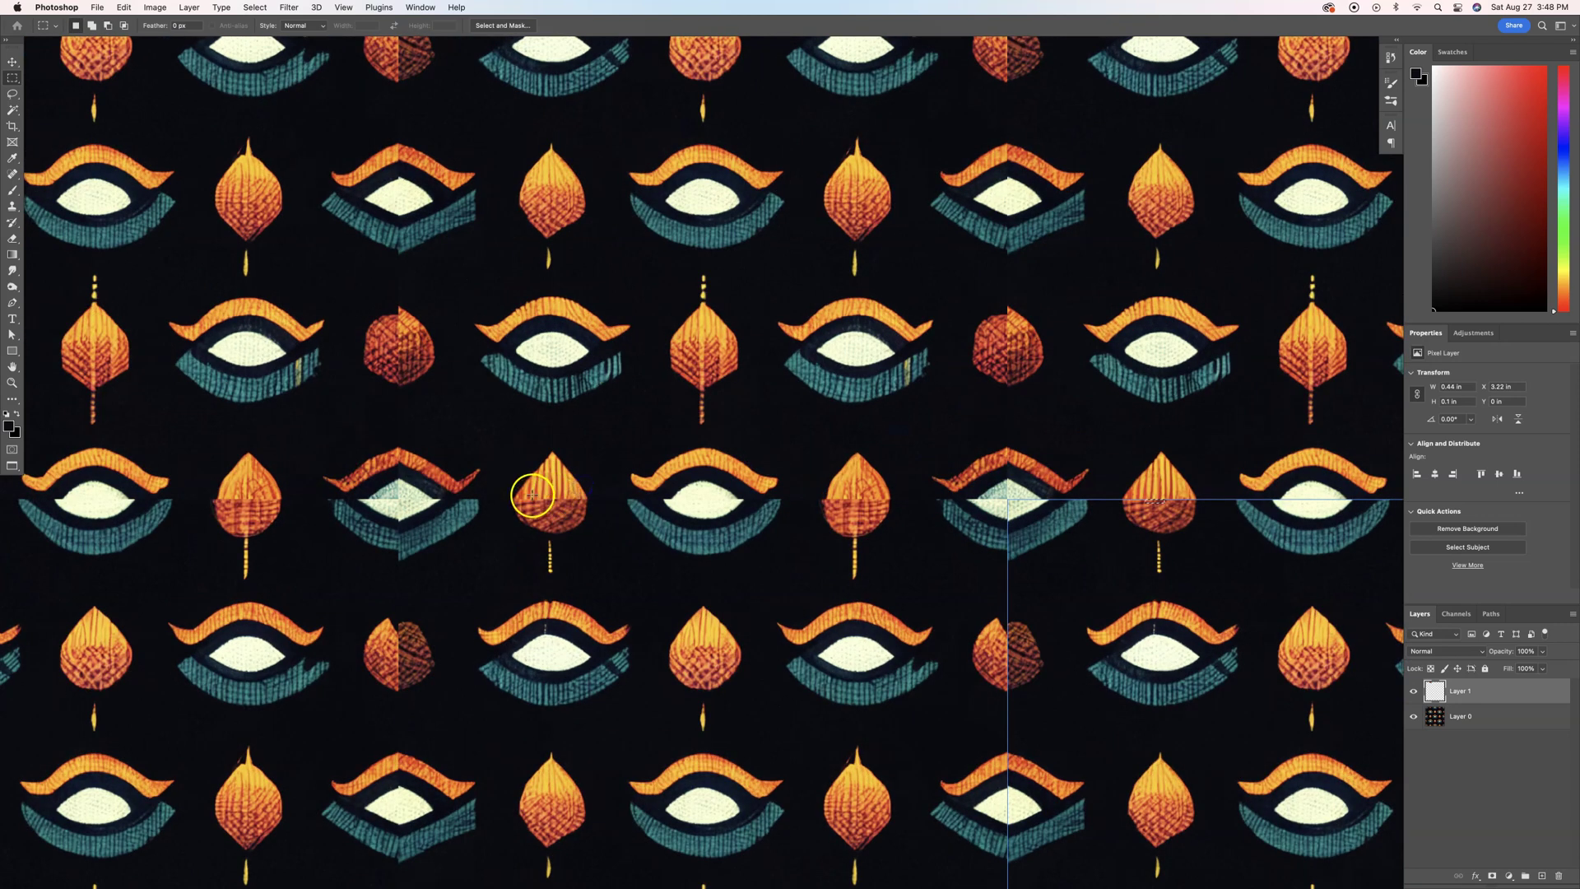
# Add a new layer above Layer 1 and activate the Clone Stamp at 80% opacity, sampling all layers.
pyautogui.click(1544, 877)
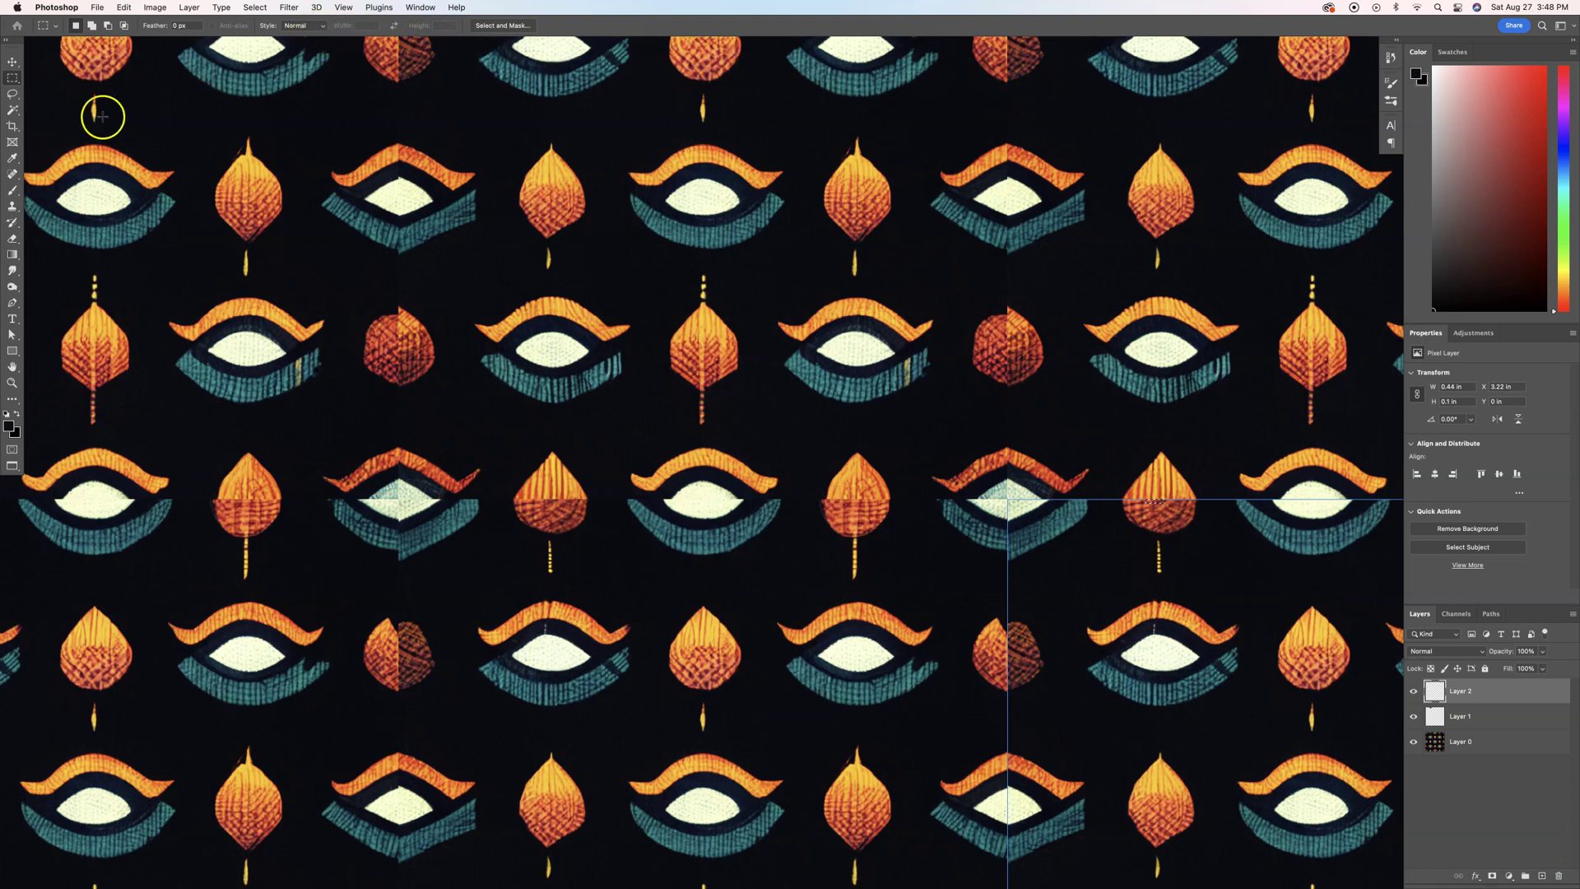
pyautogui.click(12, 208)
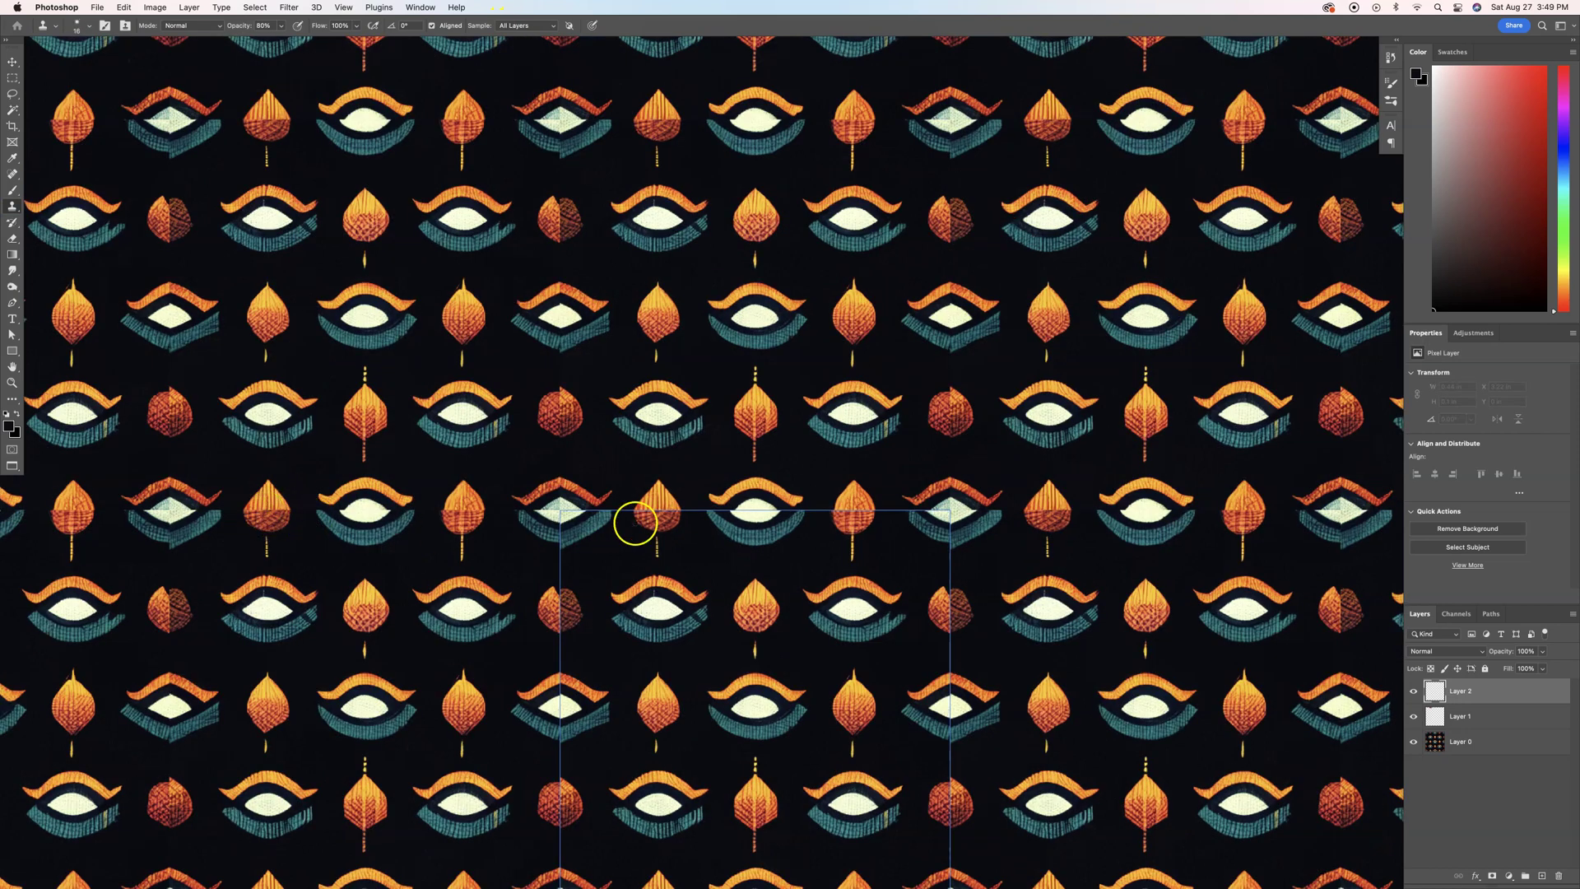
# Clone the striped leaf's vertical lines down across the horizontal seam with the Clone Stamp to blend its two halves.
pyautogui.scroll(5, 671, 522)
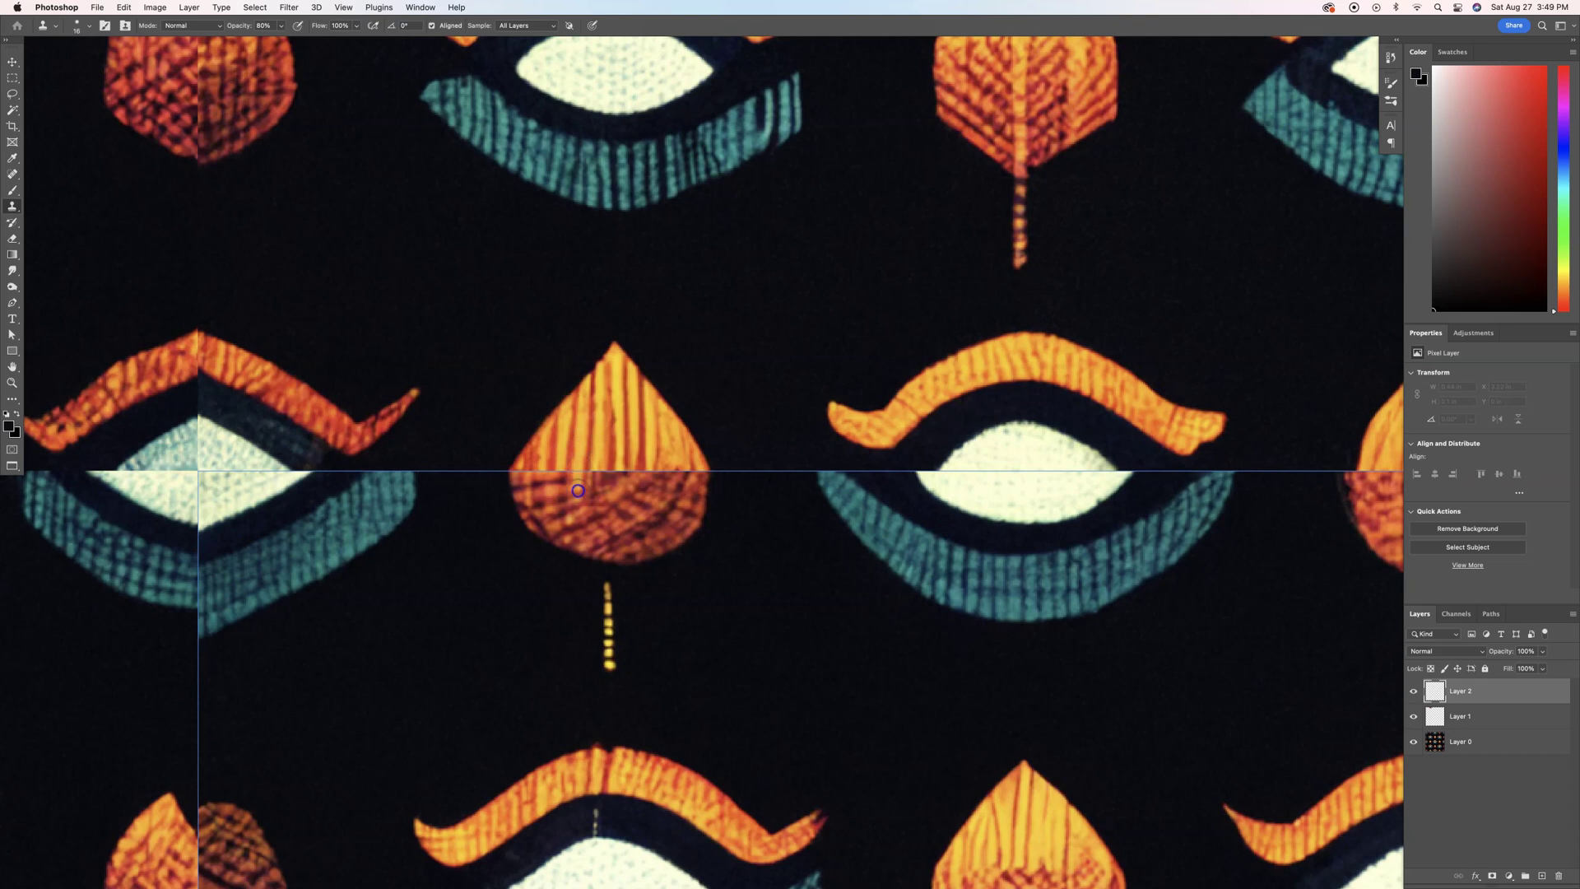
pyautogui.moveTo(579, 490)
pyautogui.mouseDown()
pyautogui.moveTo(580, 474)
pyautogui.moveTo(576, 494)
pyautogui.moveTo(593, 465)
pyautogui.moveTo(624, 457)
pyautogui.moveTo(650, 476)
pyautogui.moveTo(621, 466)
pyautogui.moveTo(621, 495)
pyautogui.mouseUp()
pyautogui.keyDown('alt'); pyautogui.click(619, 449); pyautogui.keyUp('alt')
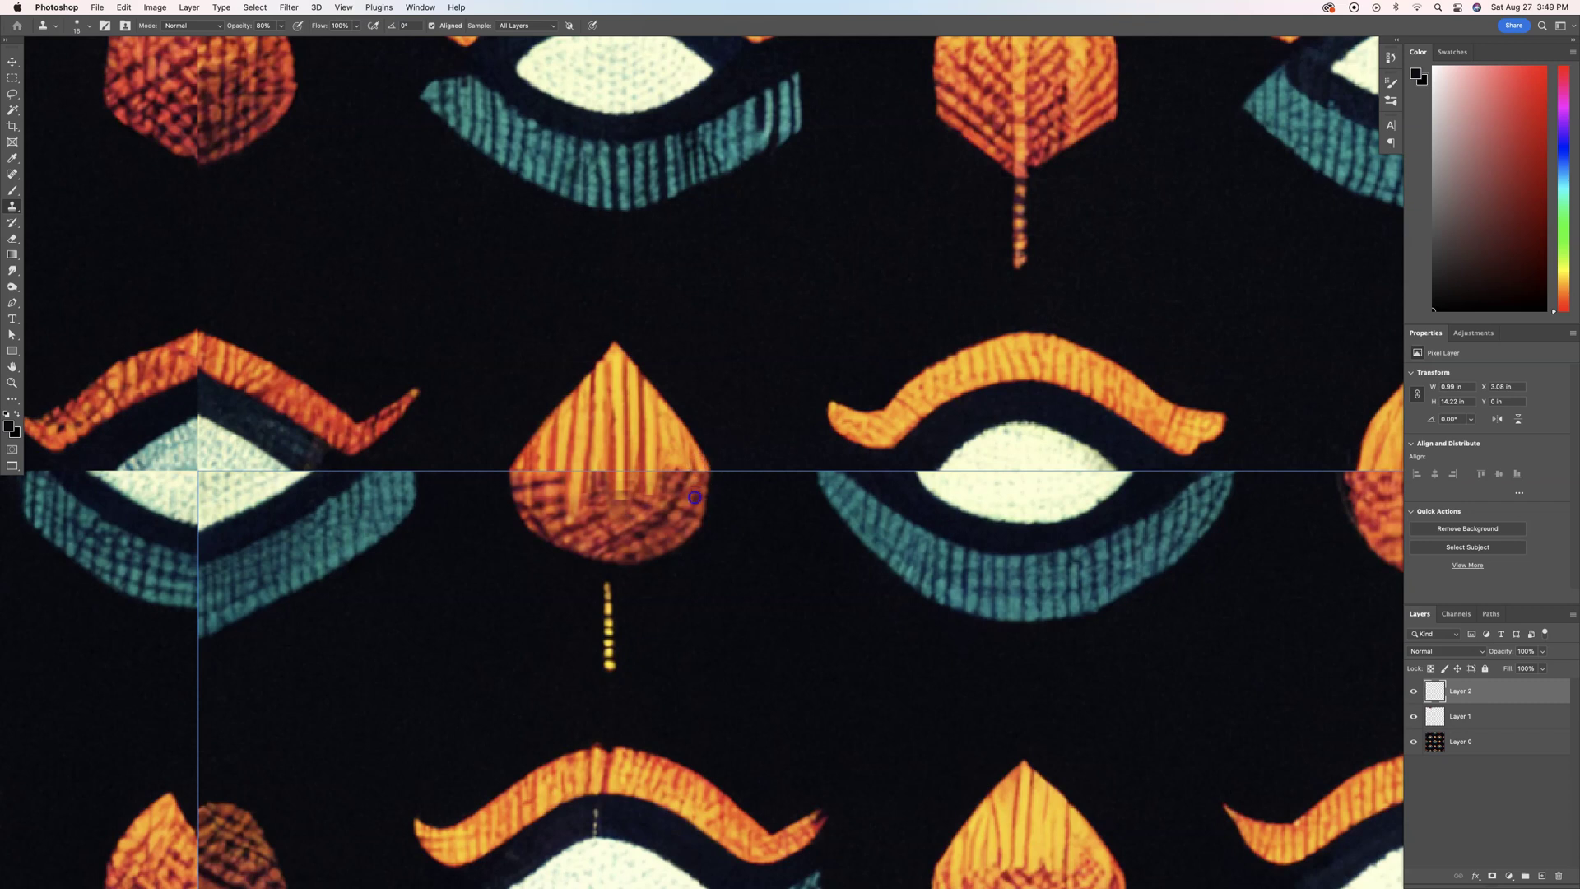
pyautogui.moveTo(695, 497); pyautogui.dragTo(694, 491)
pyautogui.keyDown('alt'); pyautogui.click(545, 451); pyautogui.keyUp('alt')
pyautogui.moveTo(543, 463); pyautogui.dragTo(575, 529)
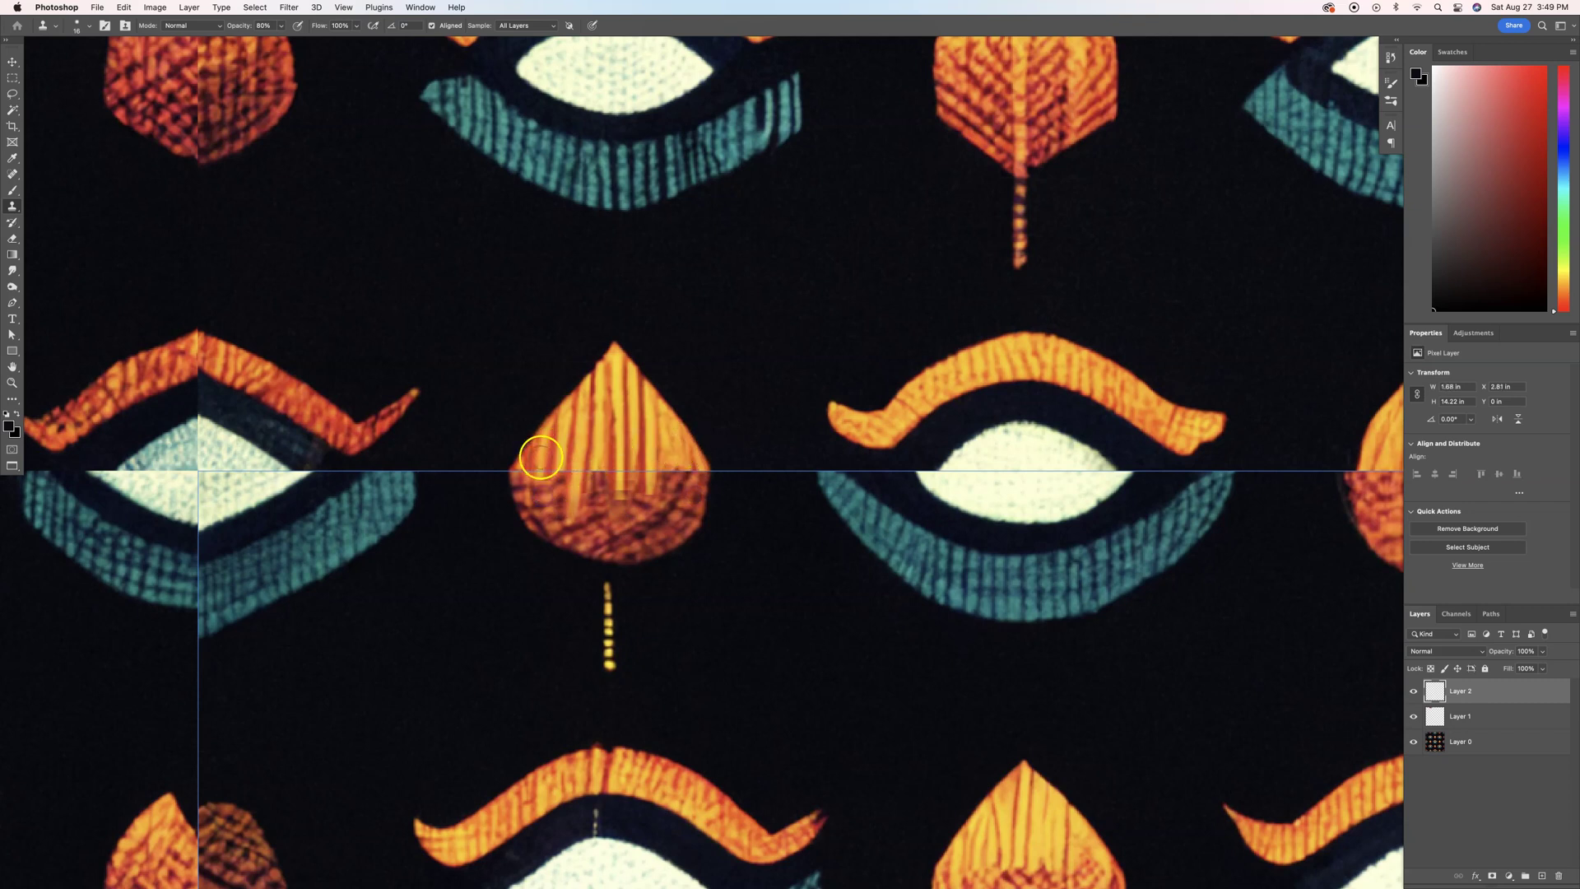
pyautogui.moveTo(539, 457)
pyautogui.mouseDown()
pyautogui.moveTo(541, 491)
pyautogui.moveTo(538, 470)
pyautogui.moveTo(551, 479)
pyautogui.moveTo(562, 454)
pyautogui.moveTo(554, 531)
pyautogui.mouseUp()
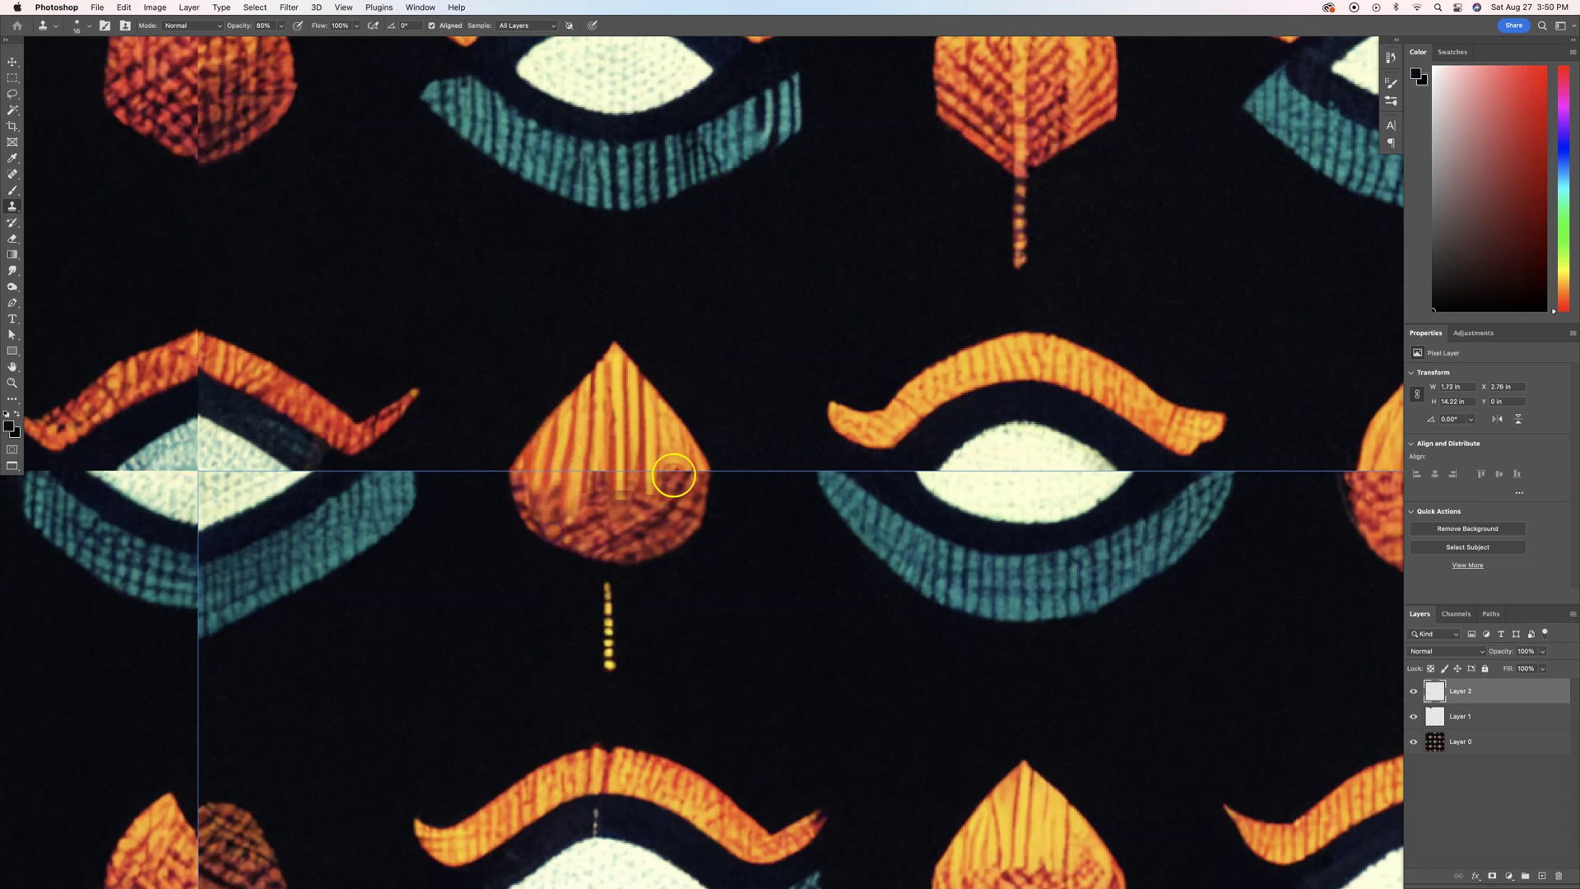
pyautogui.scroll(-5, 688, 495)
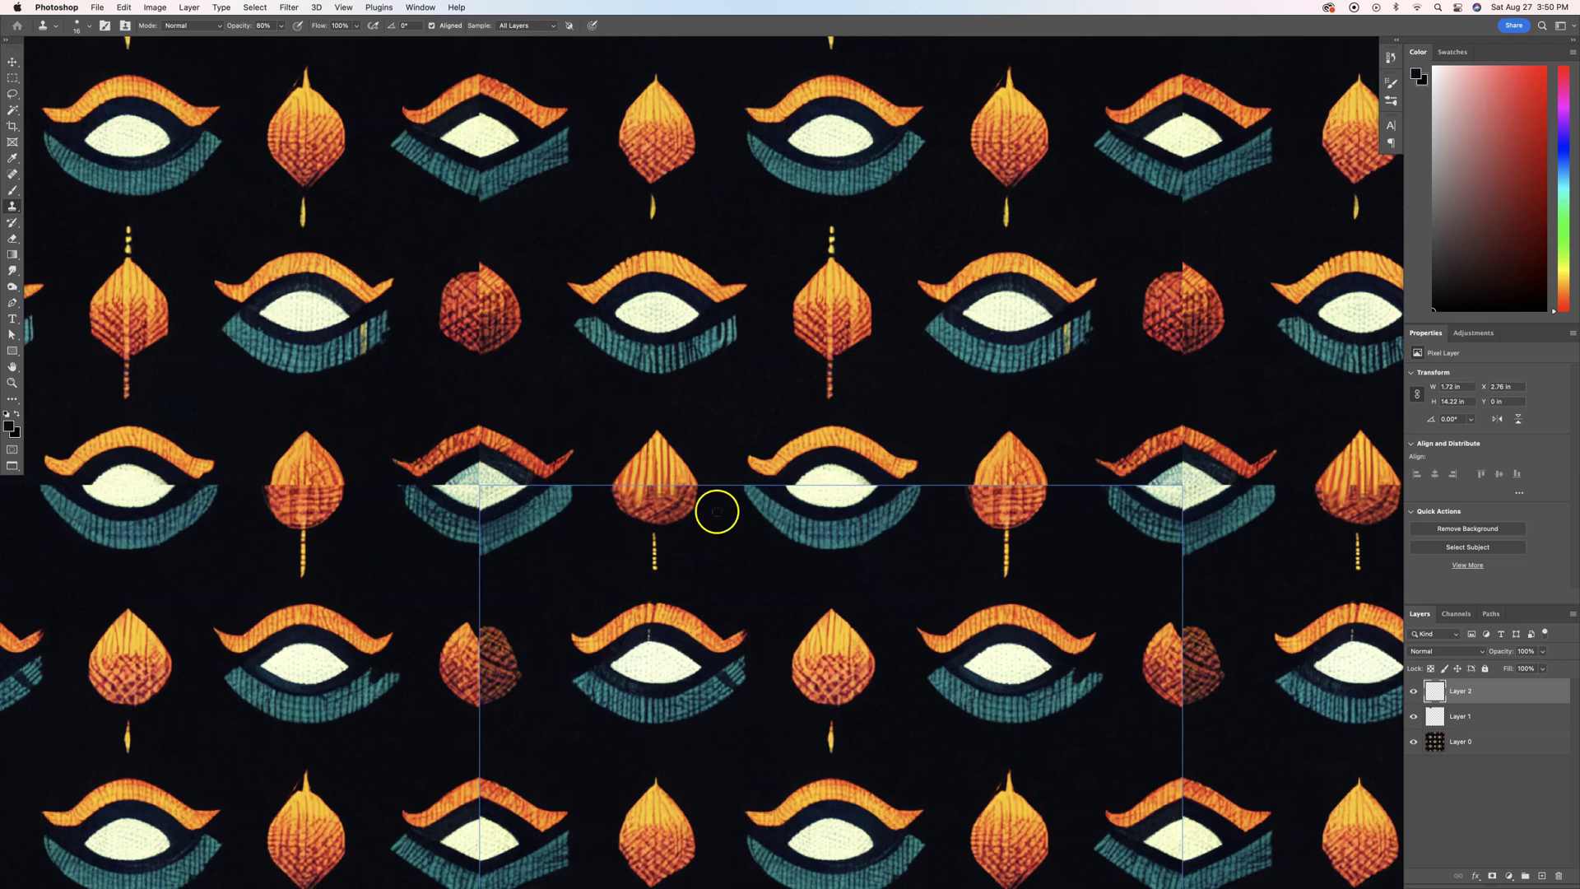
pyautogui.moveTo(371, 485); pyautogui.dragTo(620, 498)
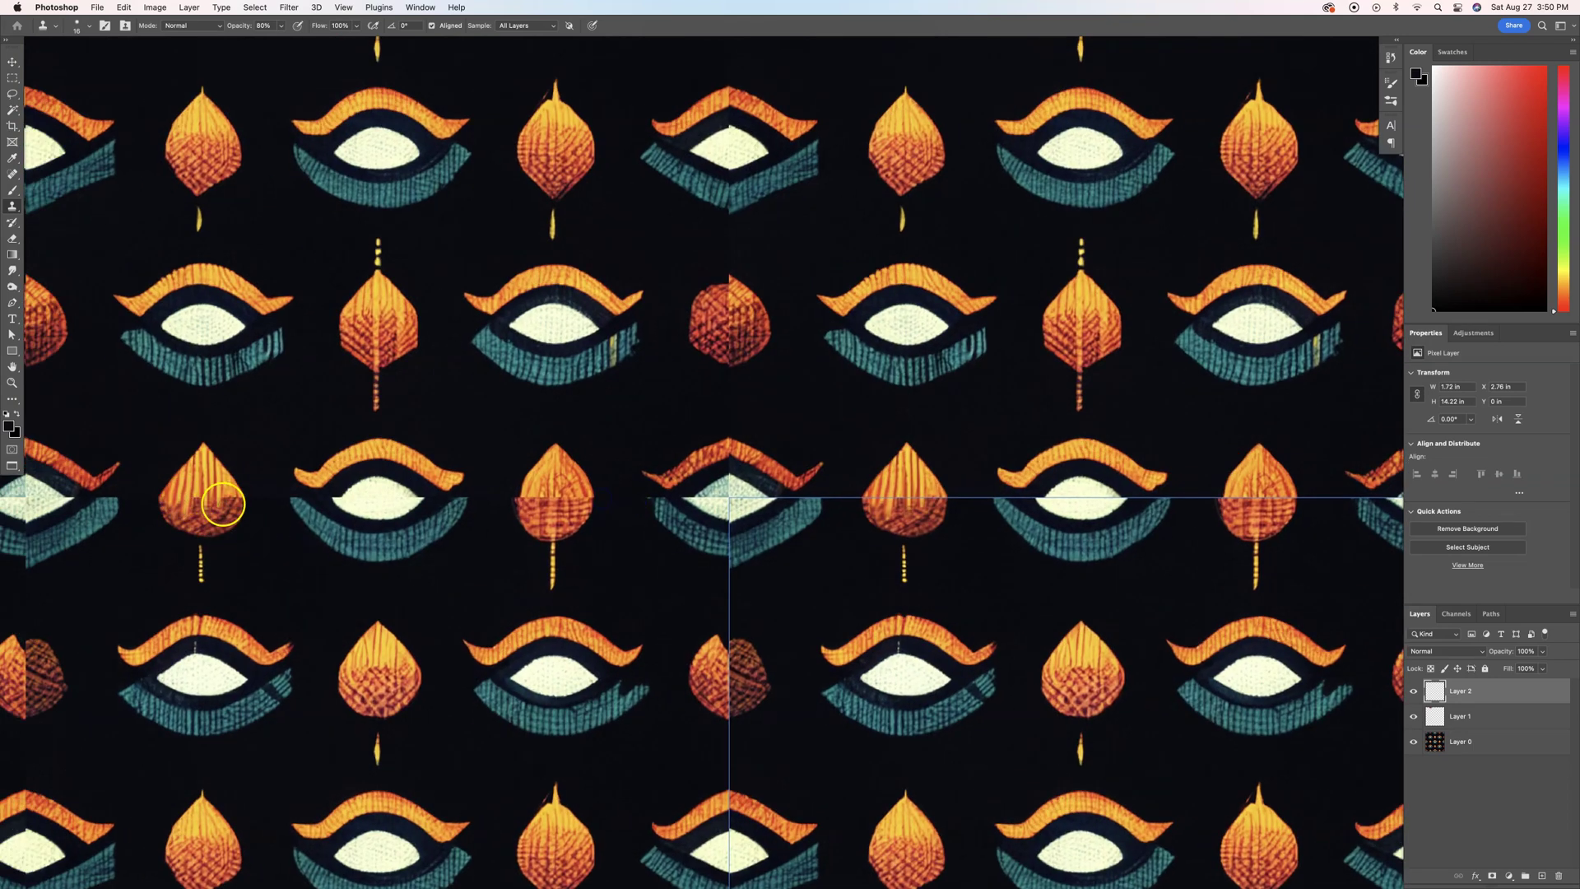
pyautogui.moveTo(219, 505)
pyautogui.mouseDown()
pyautogui.moveTo(189, 520)
pyautogui.moveTo(177, 498)
pyautogui.moveTo(233, 497)
pyautogui.mouseUp()
pyautogui.moveTo(219, 501)
pyautogui.mouseDown()
pyautogui.moveTo(211, 511)
pyautogui.moveTo(239, 491)
pyautogui.moveTo(206, 493)
pyautogui.moveTo(205, 560)
pyautogui.moveTo(207, 509)
pyautogui.moveTo(222, 494)
pyautogui.moveTo(228, 507)
pyautogui.mouseUp()
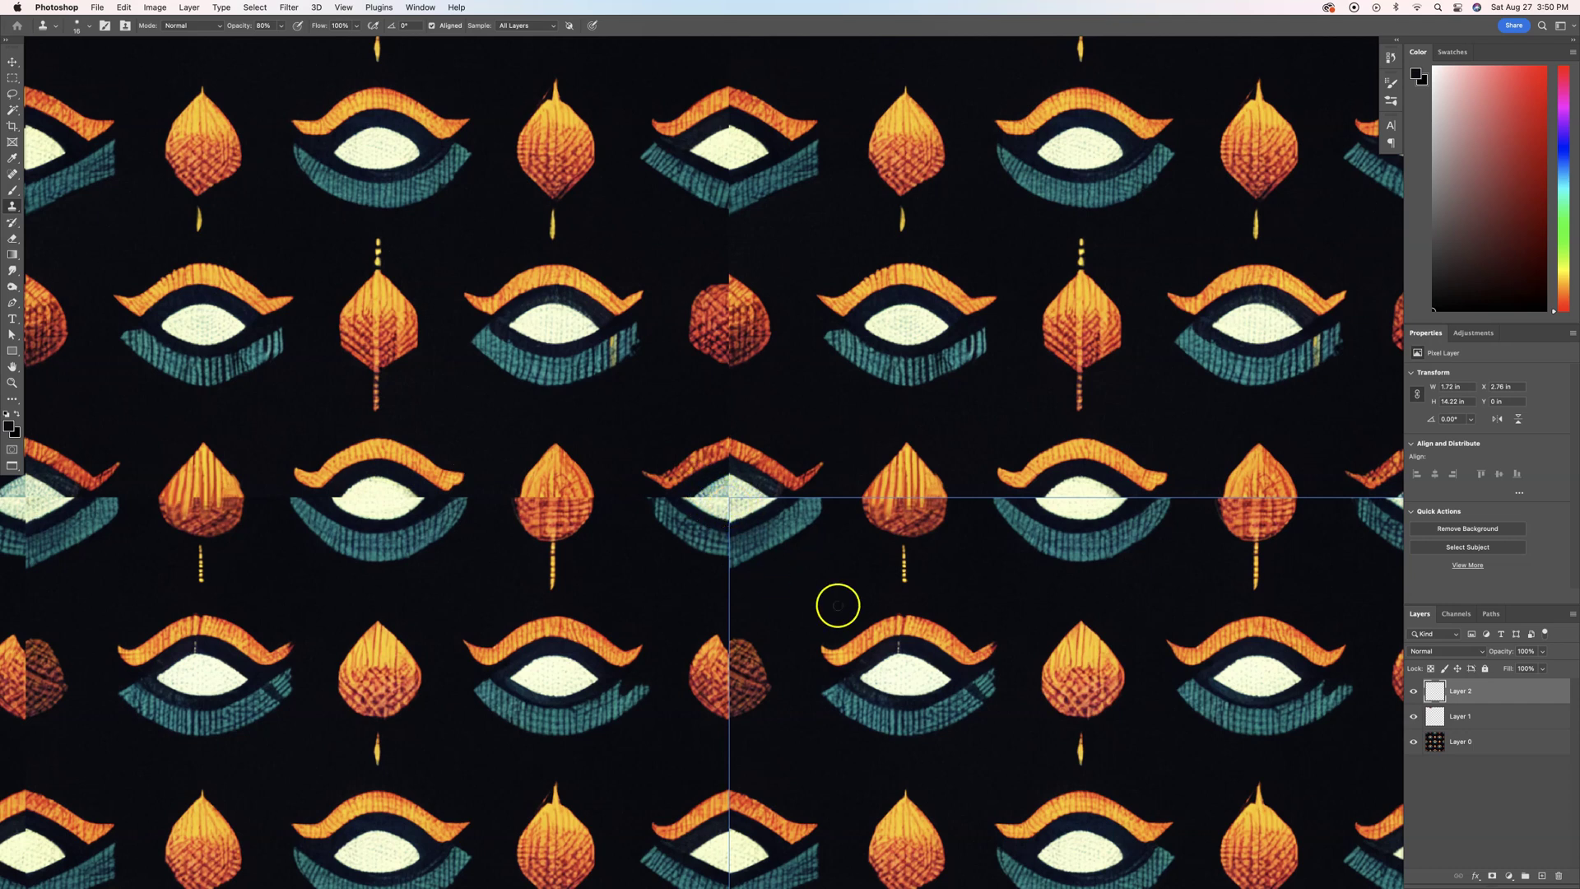
# Add a new layer and paint the mismatched eye's white centre across the seams with its sampled cream colour.
pyautogui.click(1542, 876)
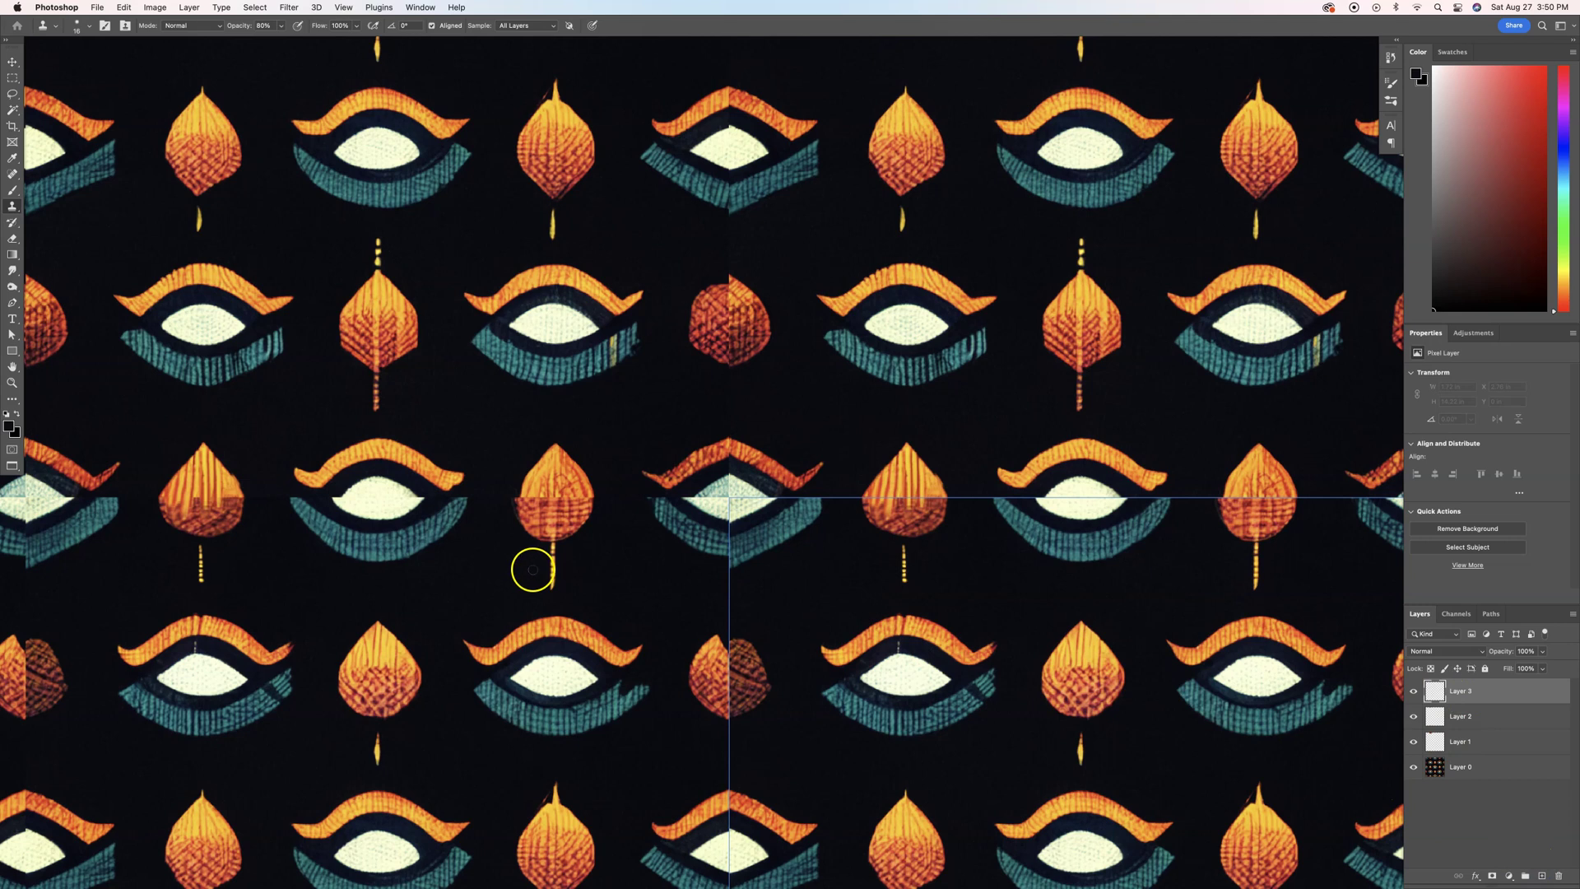
pyautogui.press('b')
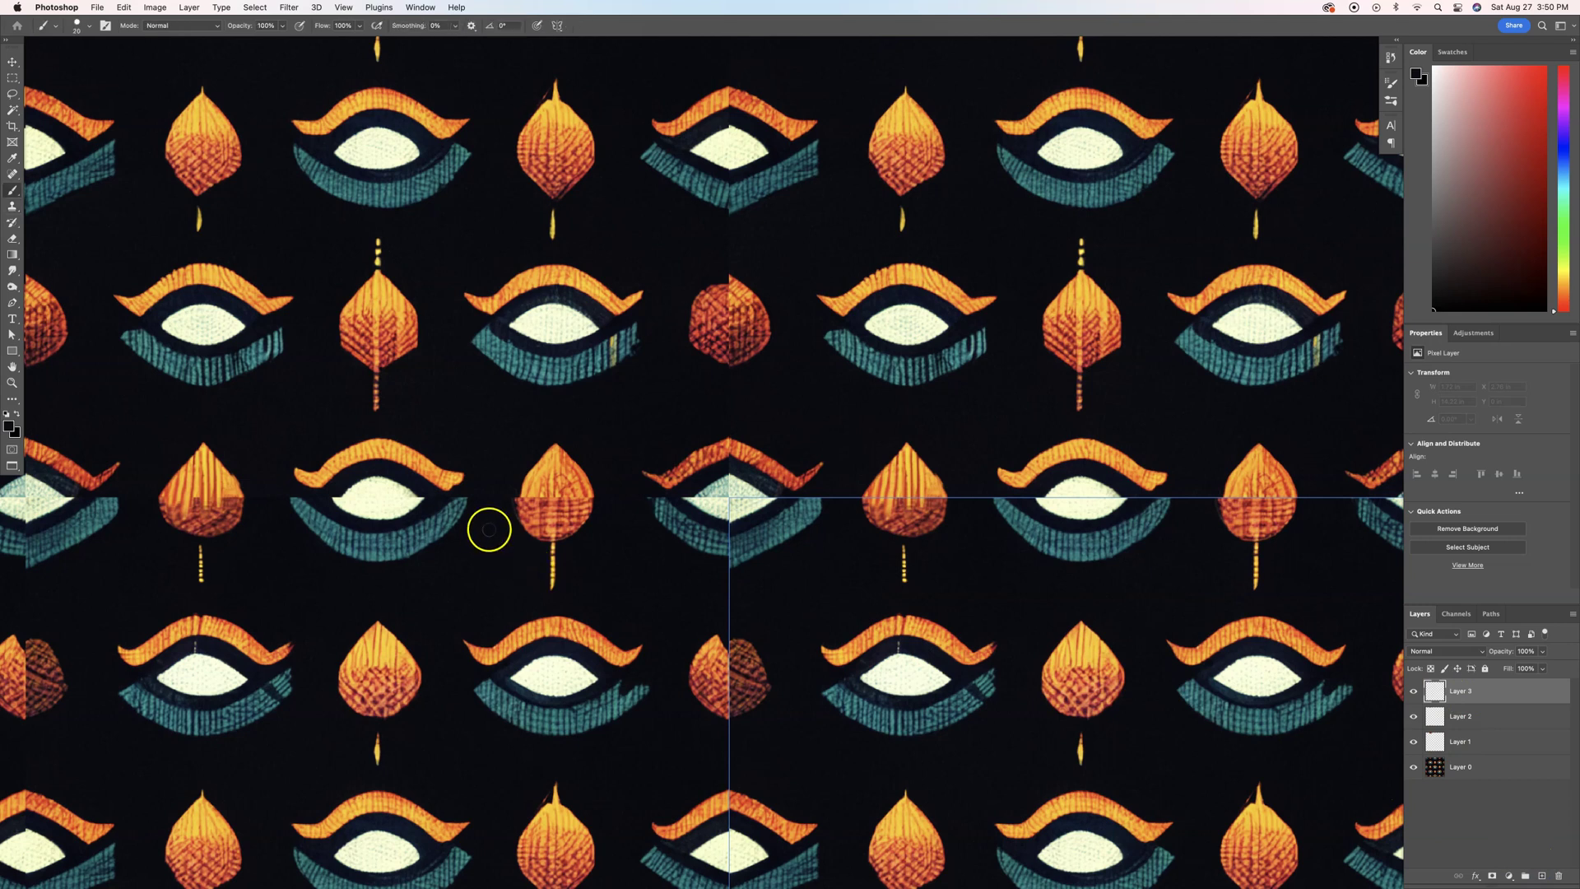
pyautogui.keyDown('alt'); pyautogui.click(721, 502); pyautogui.keyUp('alt')
pyautogui.keyDown('ctrl'); pyautogui.keyDown('alt'); pyautogui.moveTo(727, 505); pyautogui.dragTo(724, 505); pyautogui.keyUp('alt'); pyautogui.keyUp('ctrl')
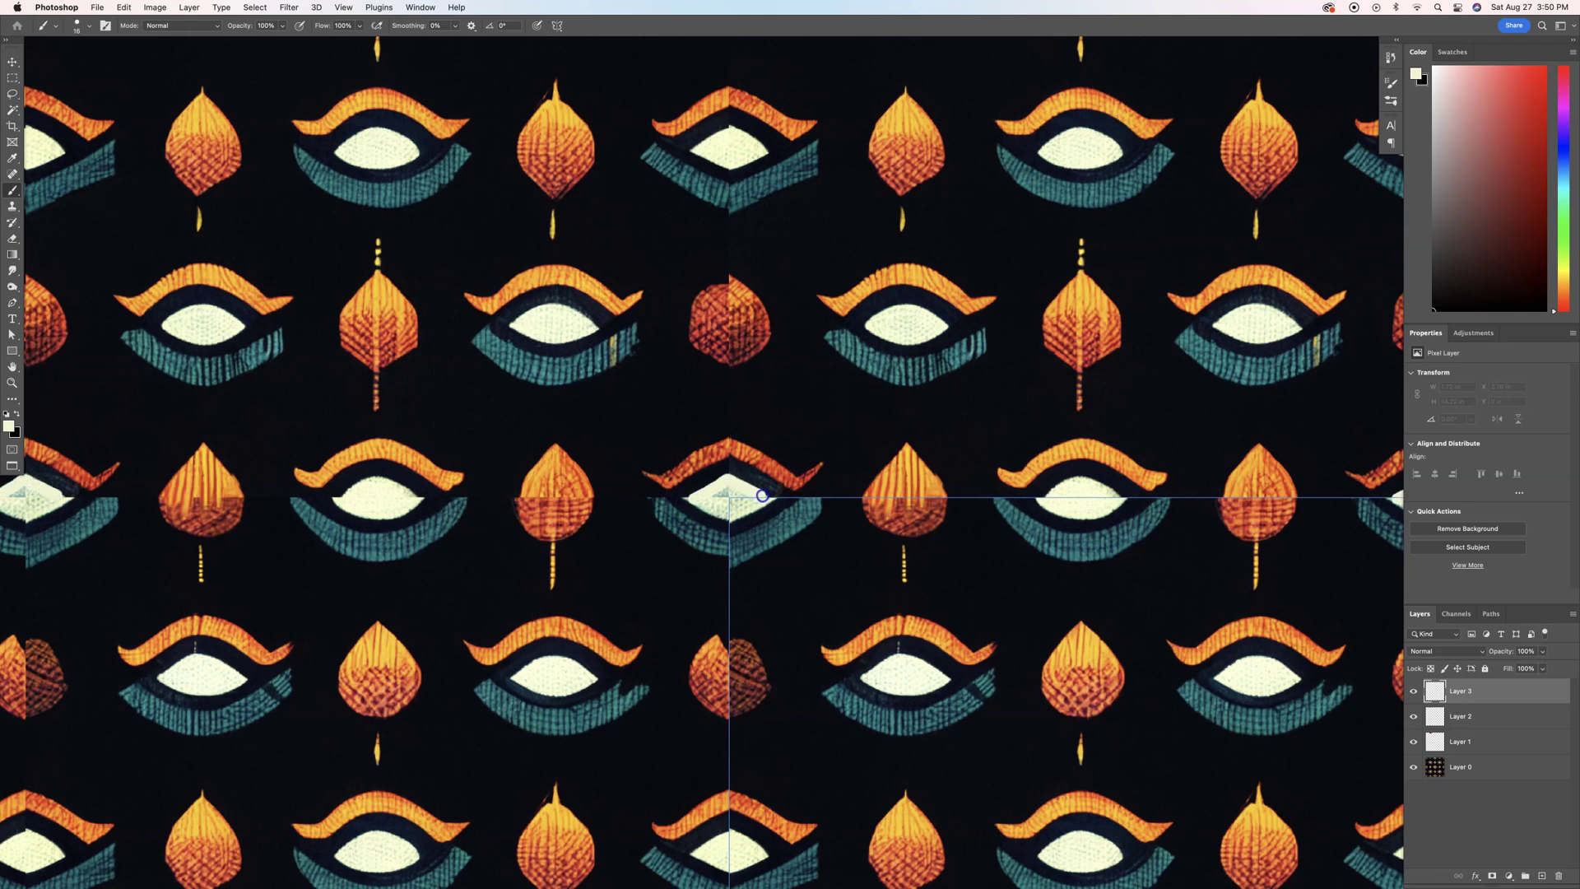
pyautogui.moveTo(756, 499); pyautogui.dragTo(715, 490)
# Refine the repaired eye's outline with the sampled dark colour and fill its centre with cream.
pyautogui.keyDown('alt'); pyautogui.click(684, 497); pyautogui.keyUp('alt')
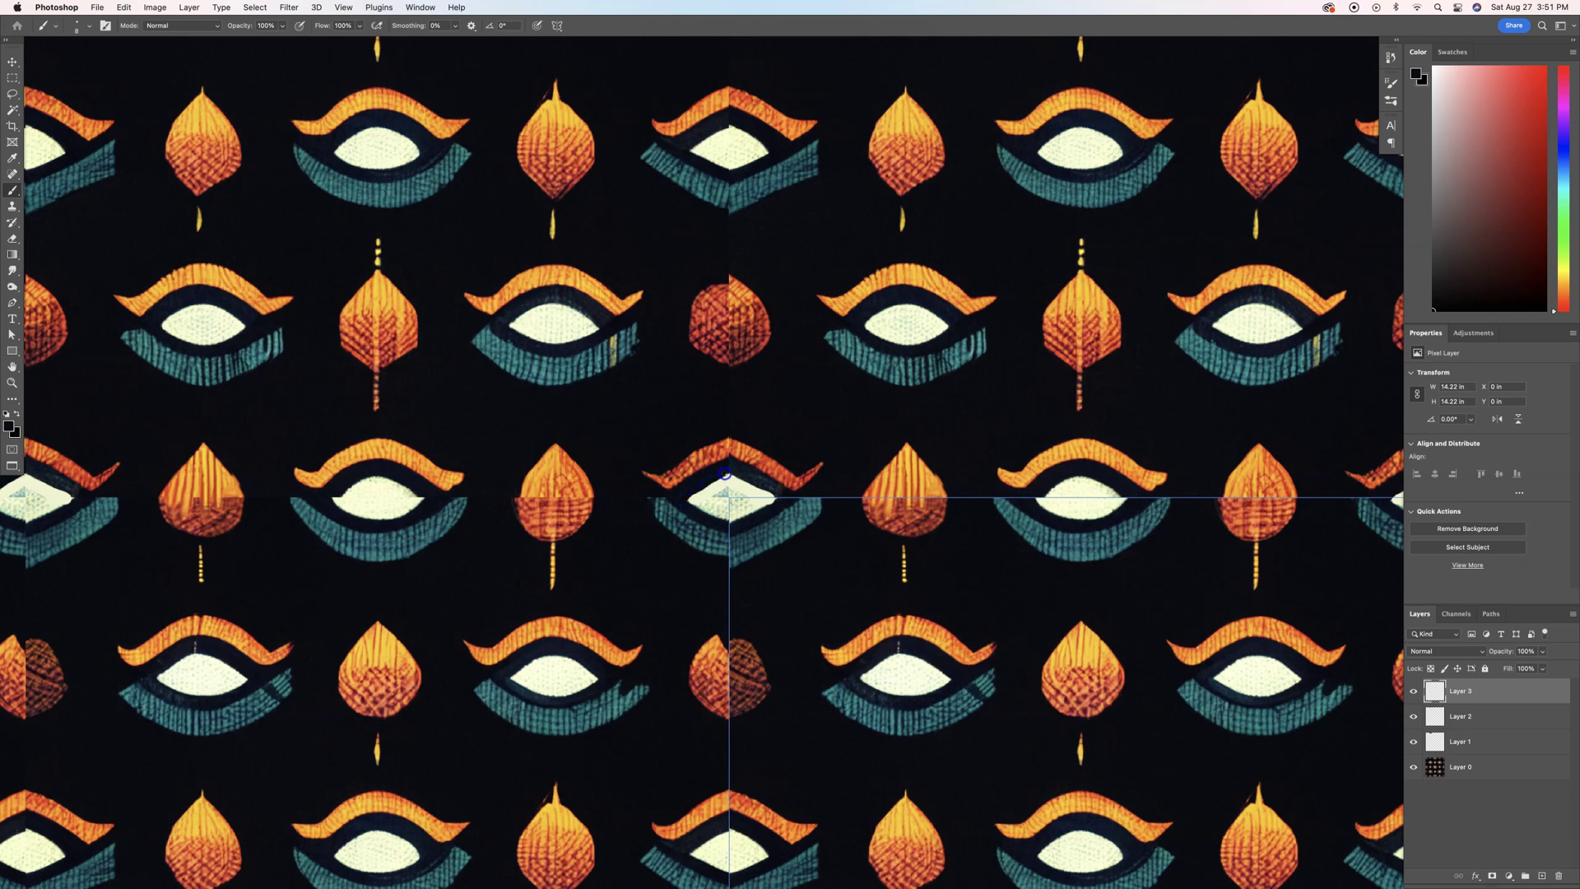
pyautogui.moveTo(724, 540); pyautogui.dragTo(688, 501)
pyautogui.keyDown('alt'); pyautogui.click(726, 491); pyautogui.keyUp('alt')
pyautogui.moveTo(734, 497); pyautogui.dragTo(738, 496)
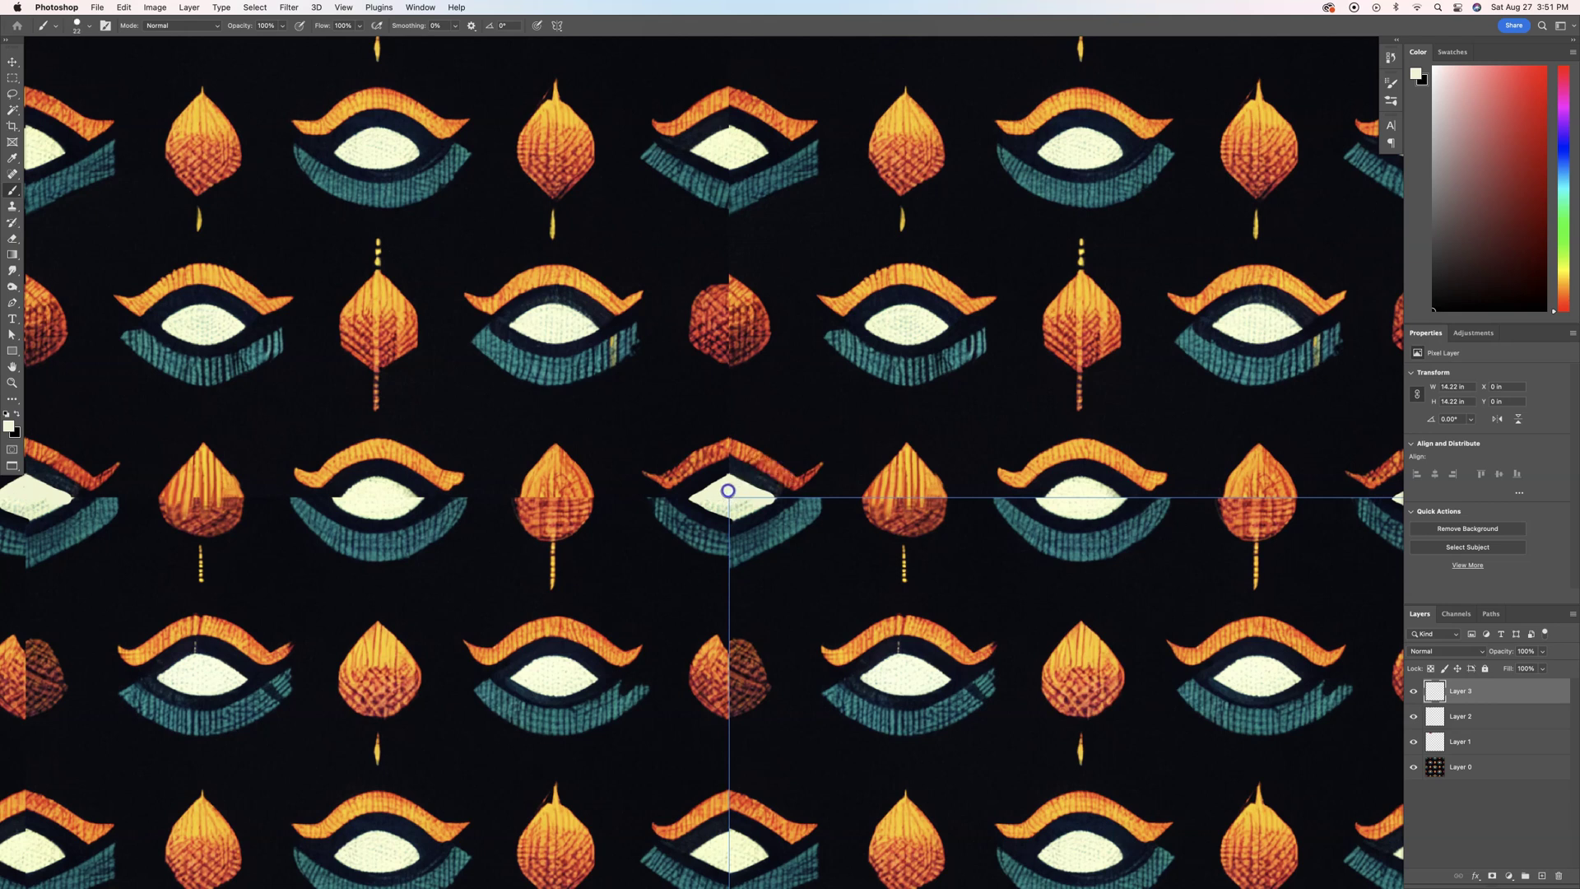
# Clone woven texture onto the repaired eye's painted centre with the Clone Stamp and check the pattern at different zoom levels.
pyautogui.press('s')
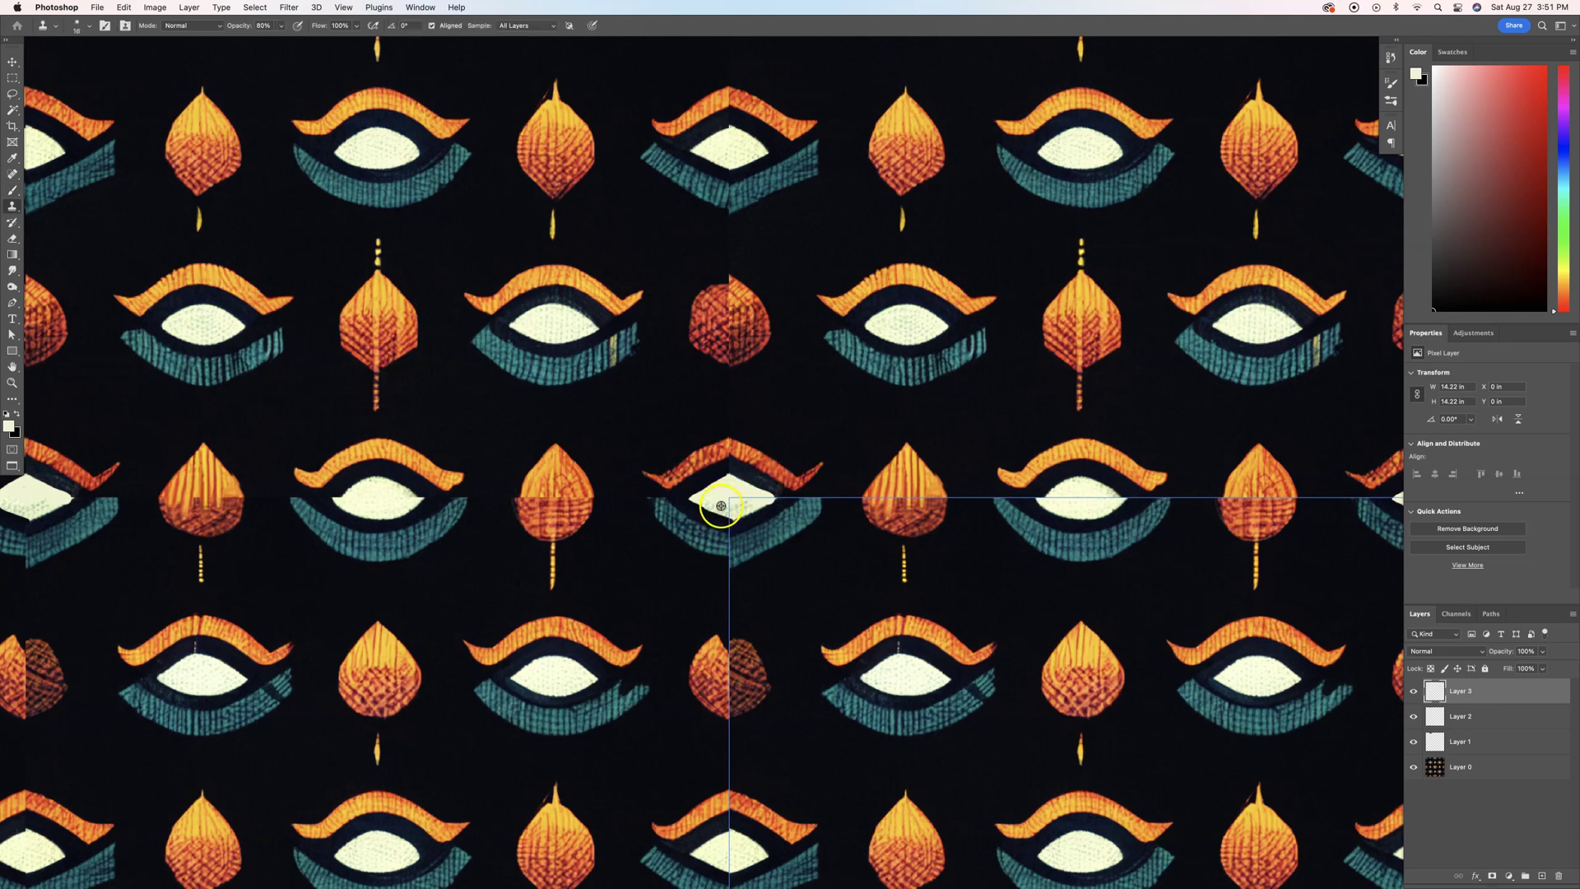
pyautogui.moveTo(740, 508); pyautogui.dragTo(738, 514)
pyautogui.moveTo(731, 494); pyautogui.dragTo(744, 495)
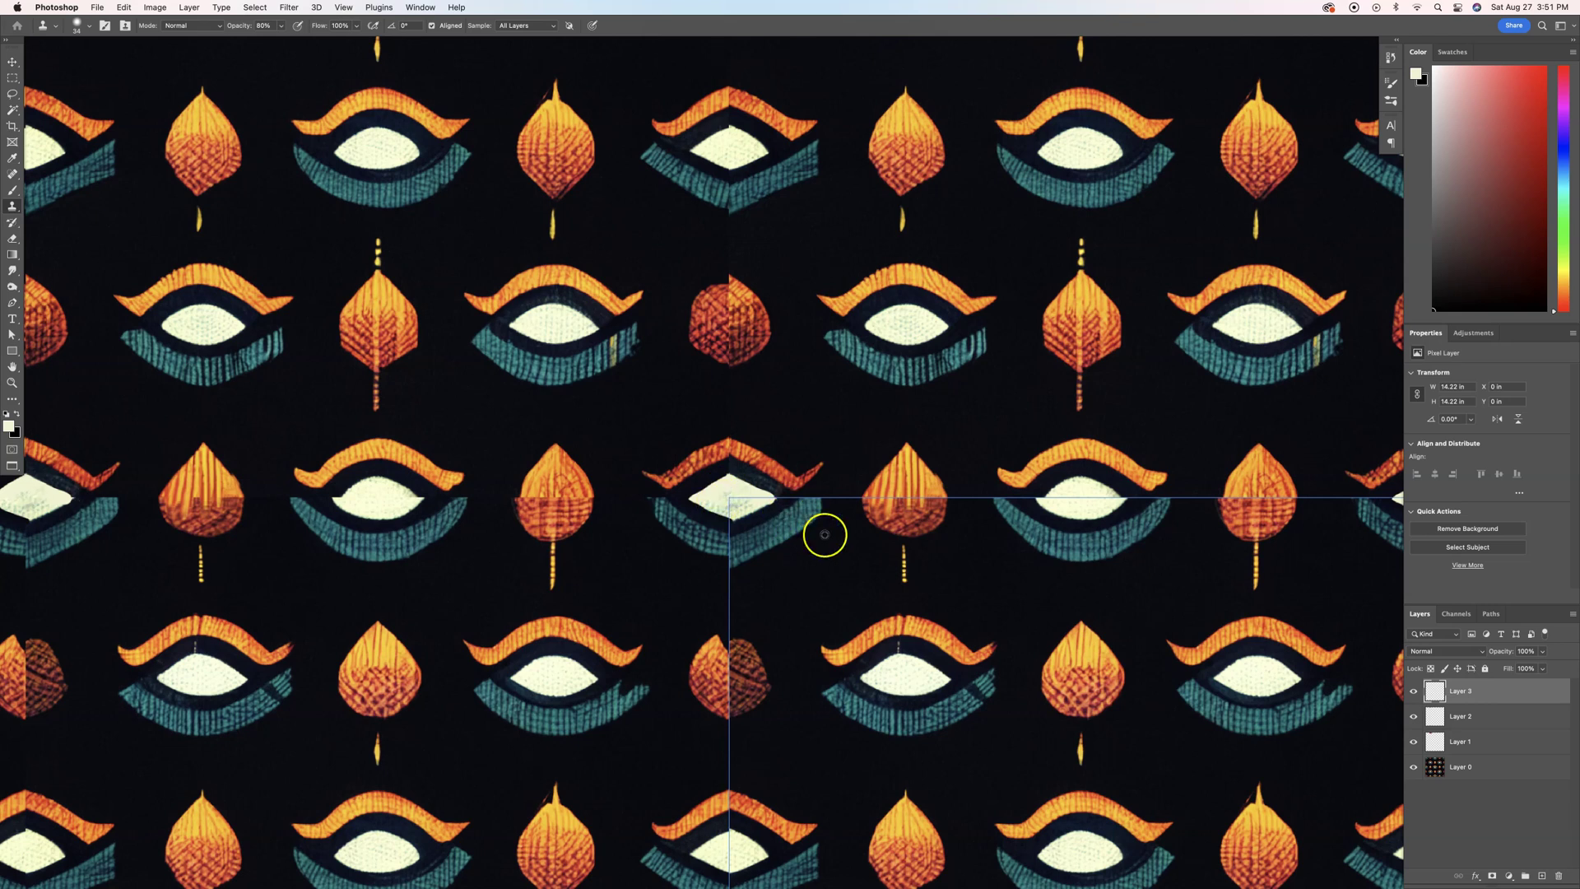
pyautogui.scroll(-5, 822, 533)
pyautogui.scroll(5, 821, 533)
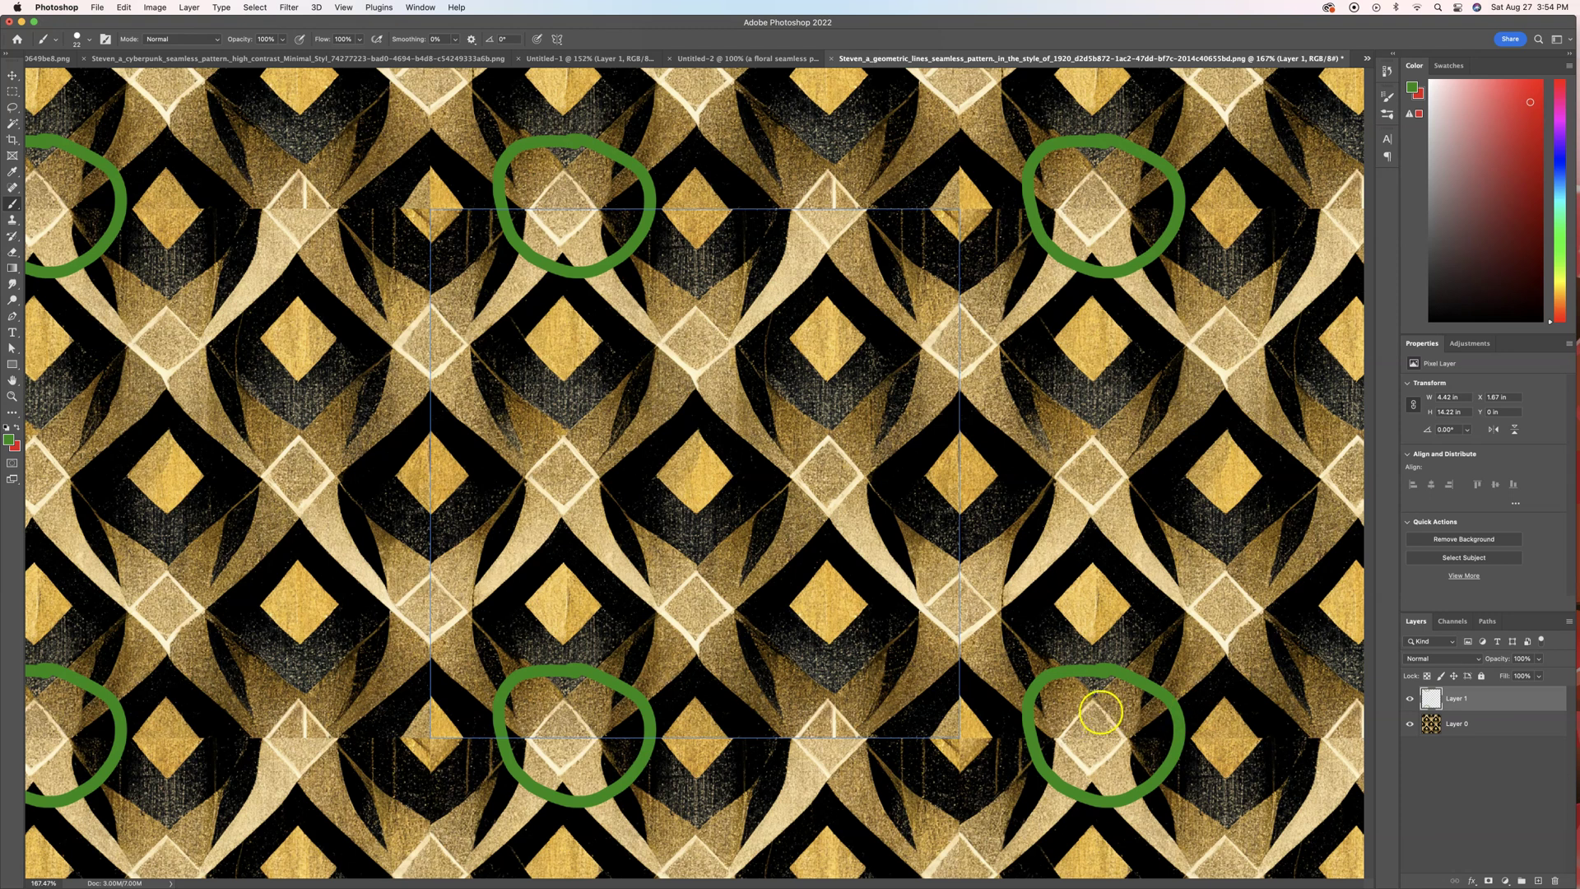
# Activate the Dodge tool for the circled diamond in the gold geometric pattern and accept the Pattern Preview warning.
pyautogui.scroll(5, 1093, 739)
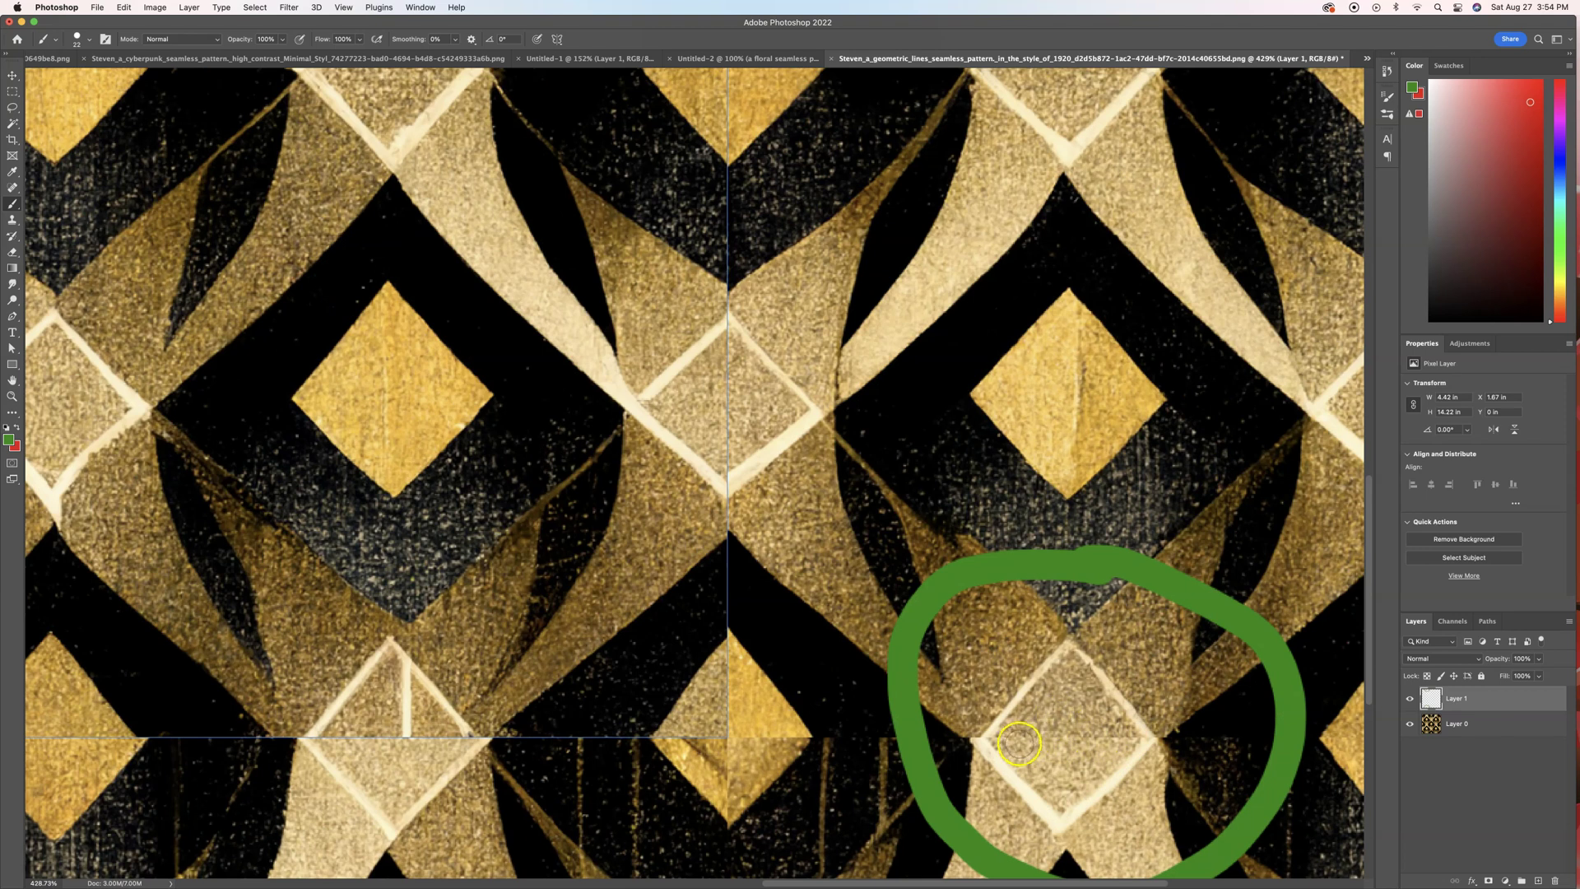
pyautogui.click(1109, 737)
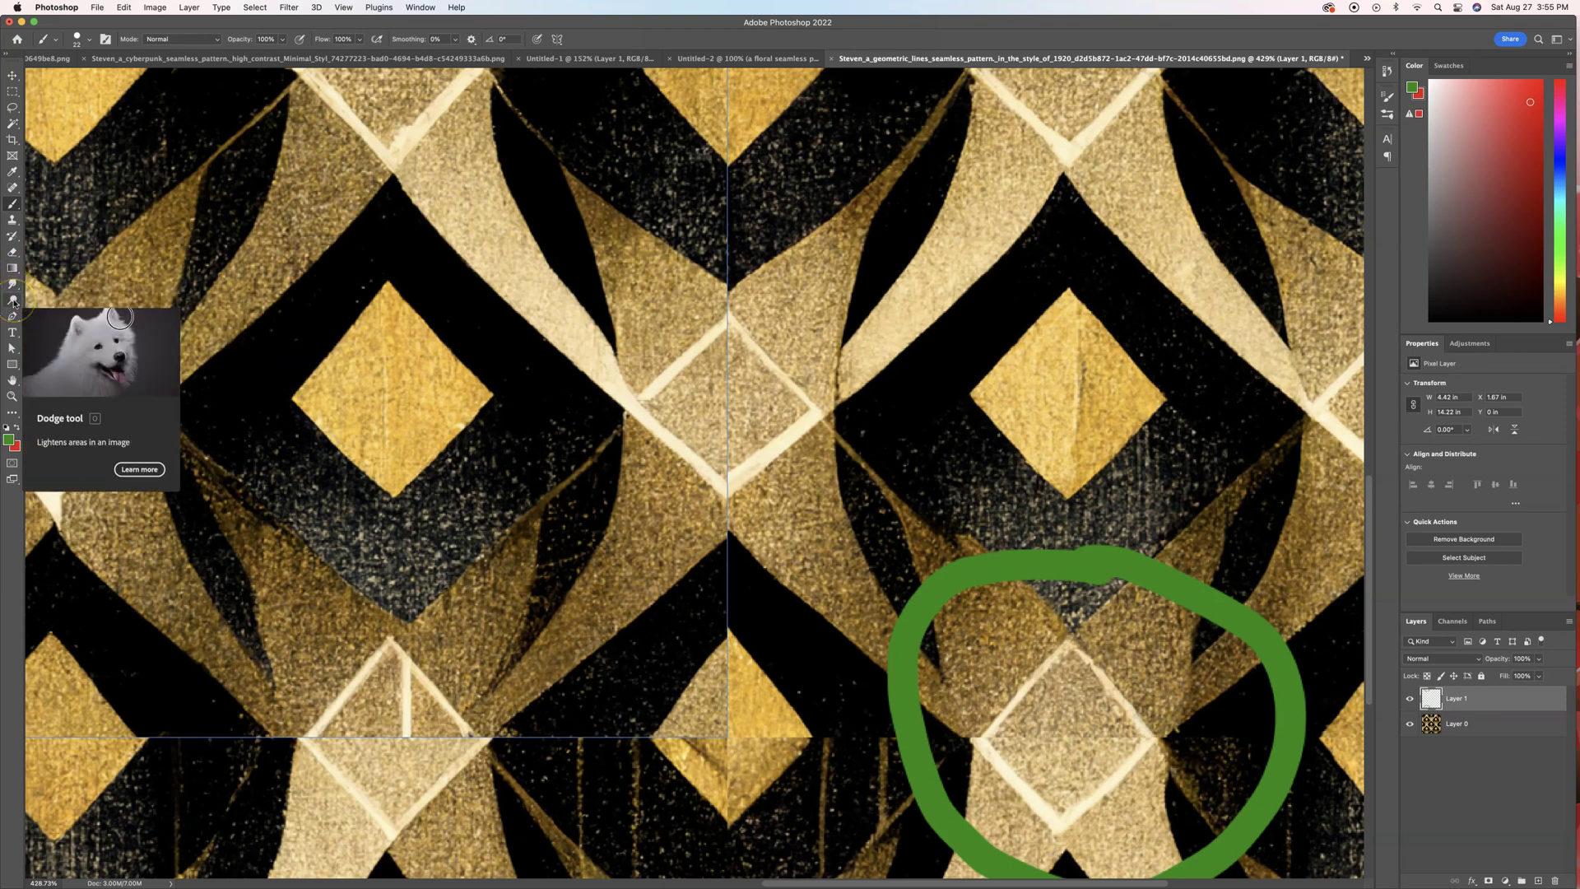
pyautogui.moveTo(13, 303); pyautogui.dragTo(48, 311)
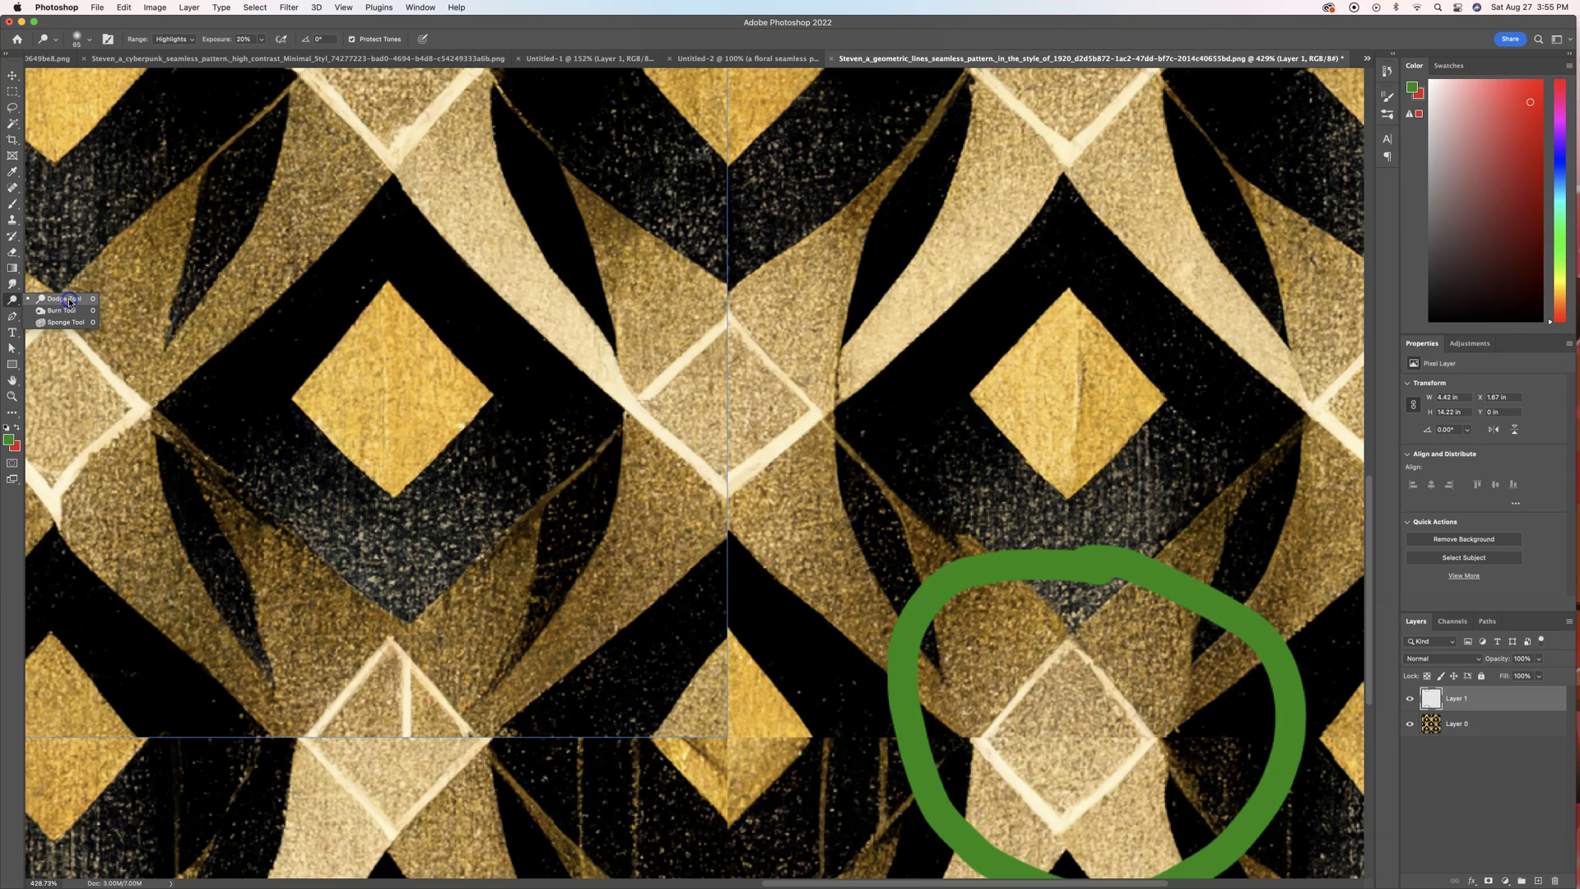
pyautogui.click(67, 297)
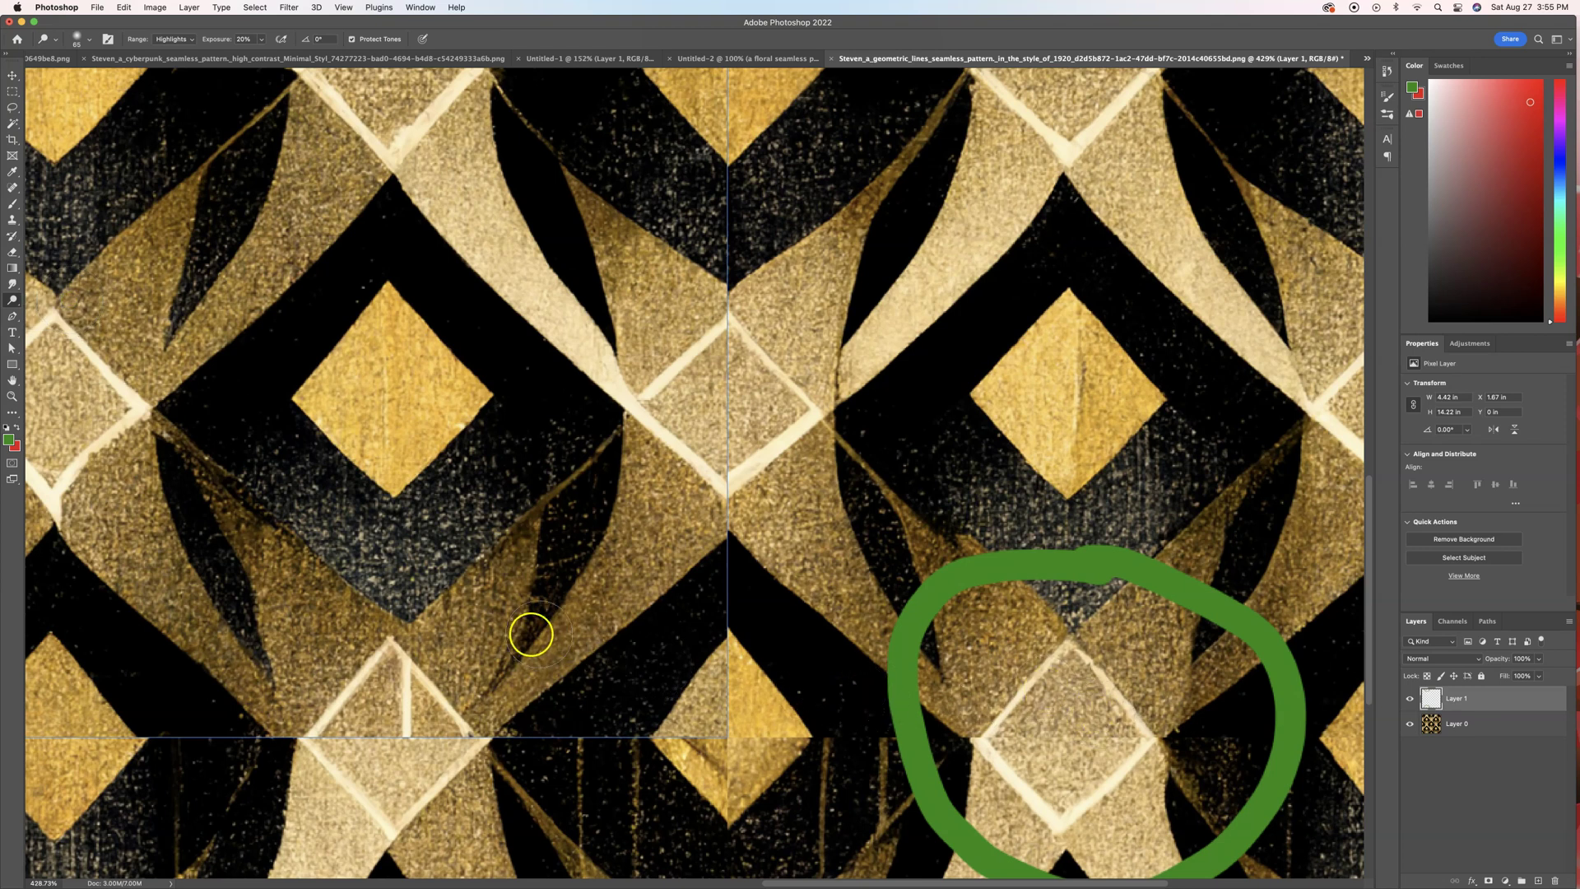
pyautogui.click(1054, 713)
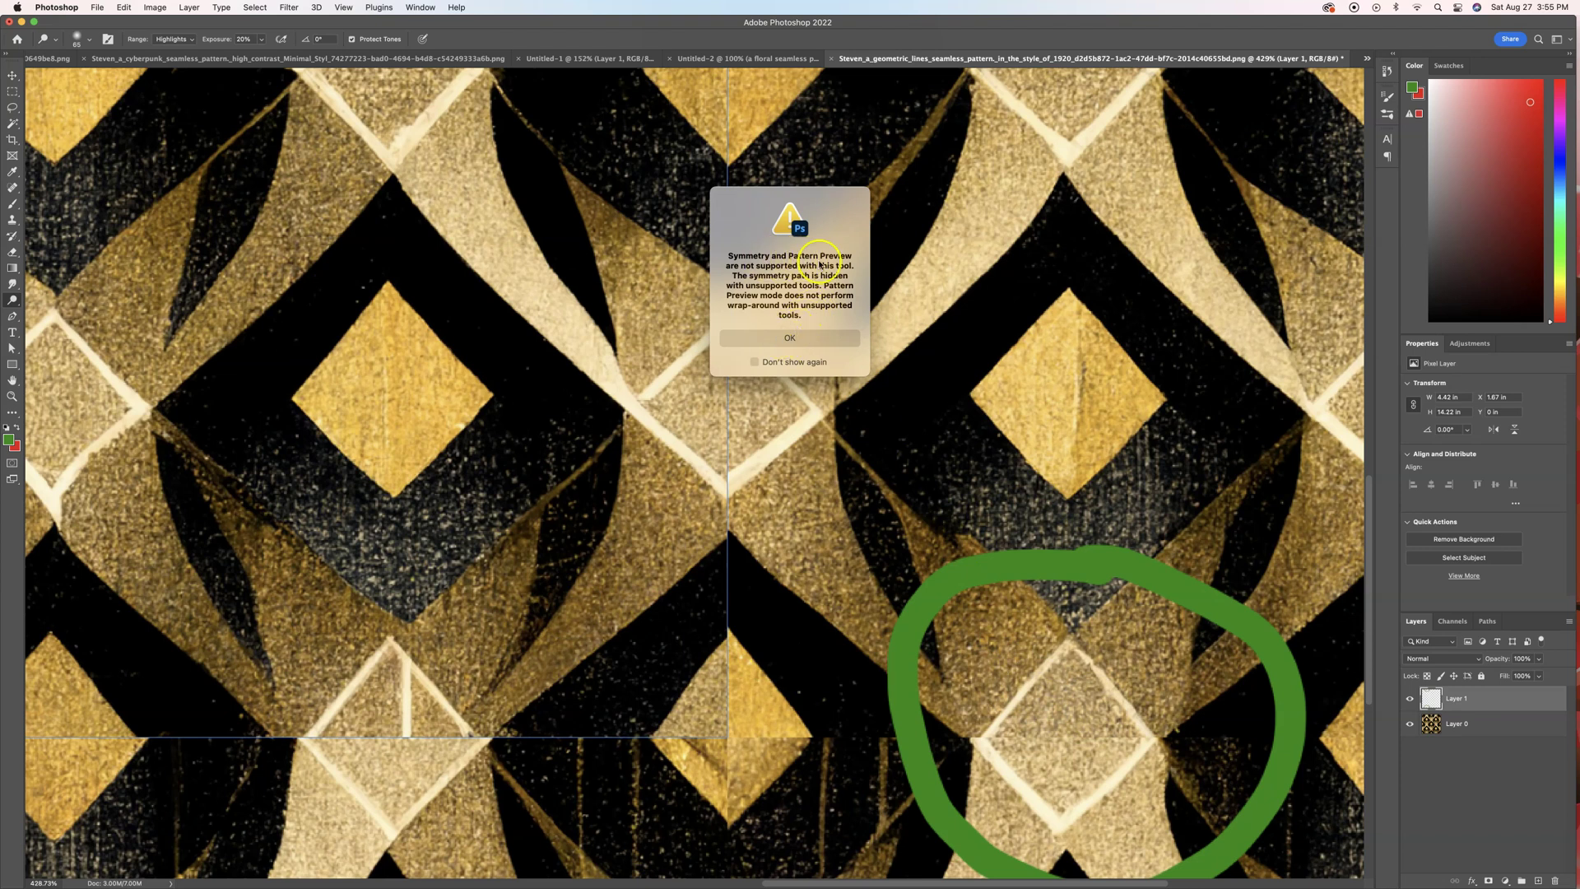
pyautogui.click(801, 340)
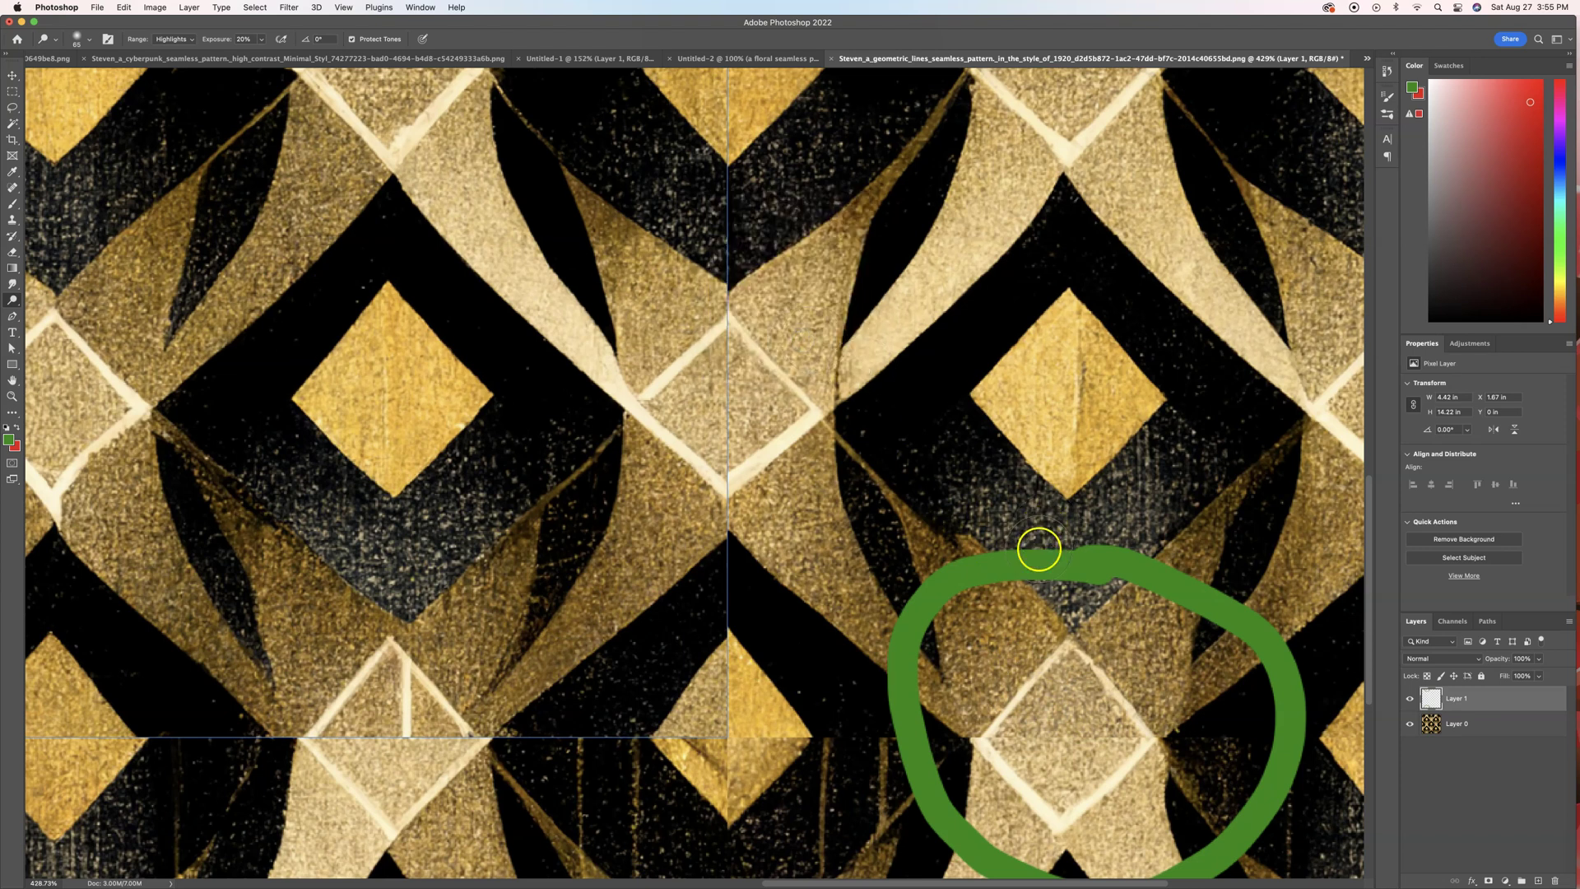
# Try to lighten the circled diamond's upper half with the Dodge tool on Layer 1.
pyautogui.moveTo(416, 578); pyautogui.dragTo(1240, 563)
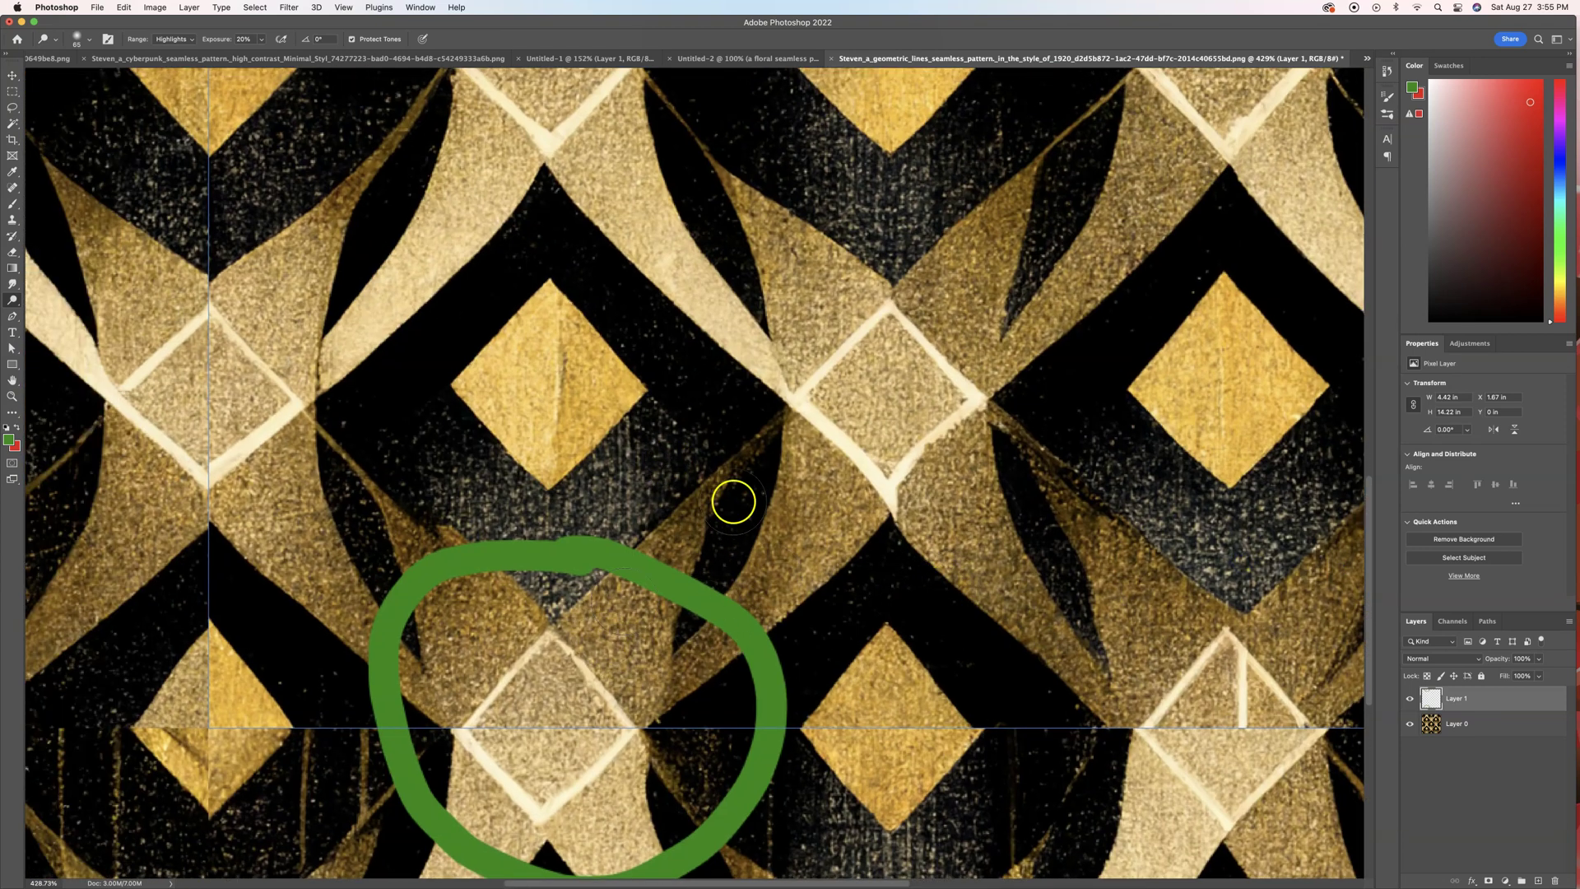
pyautogui.scroll(-3, 747, 510)
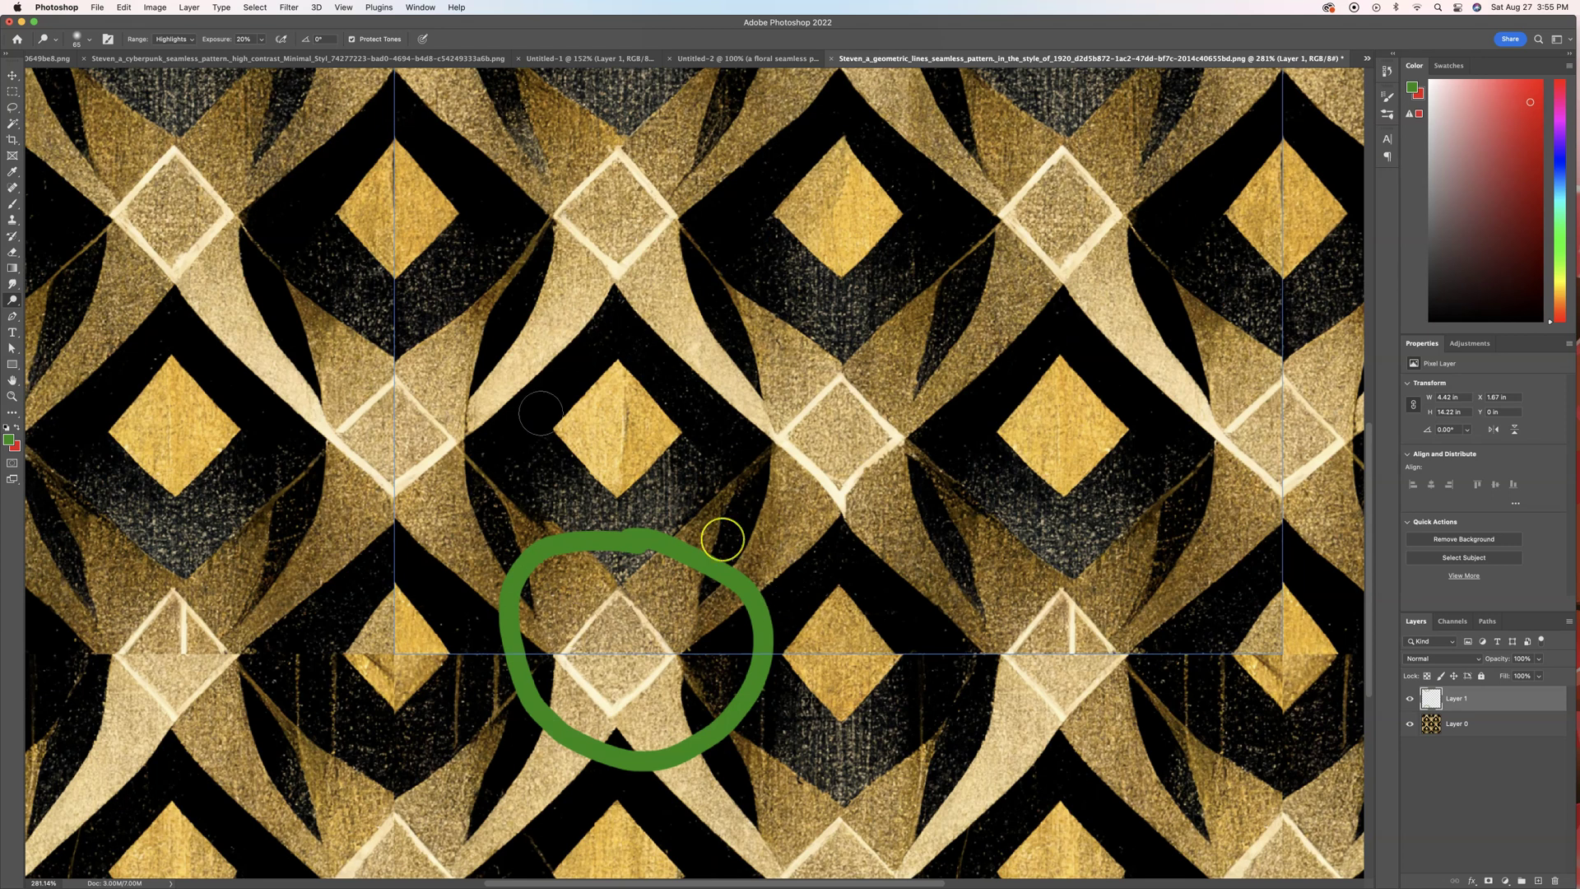
pyautogui.scroll(3, 621, 478)
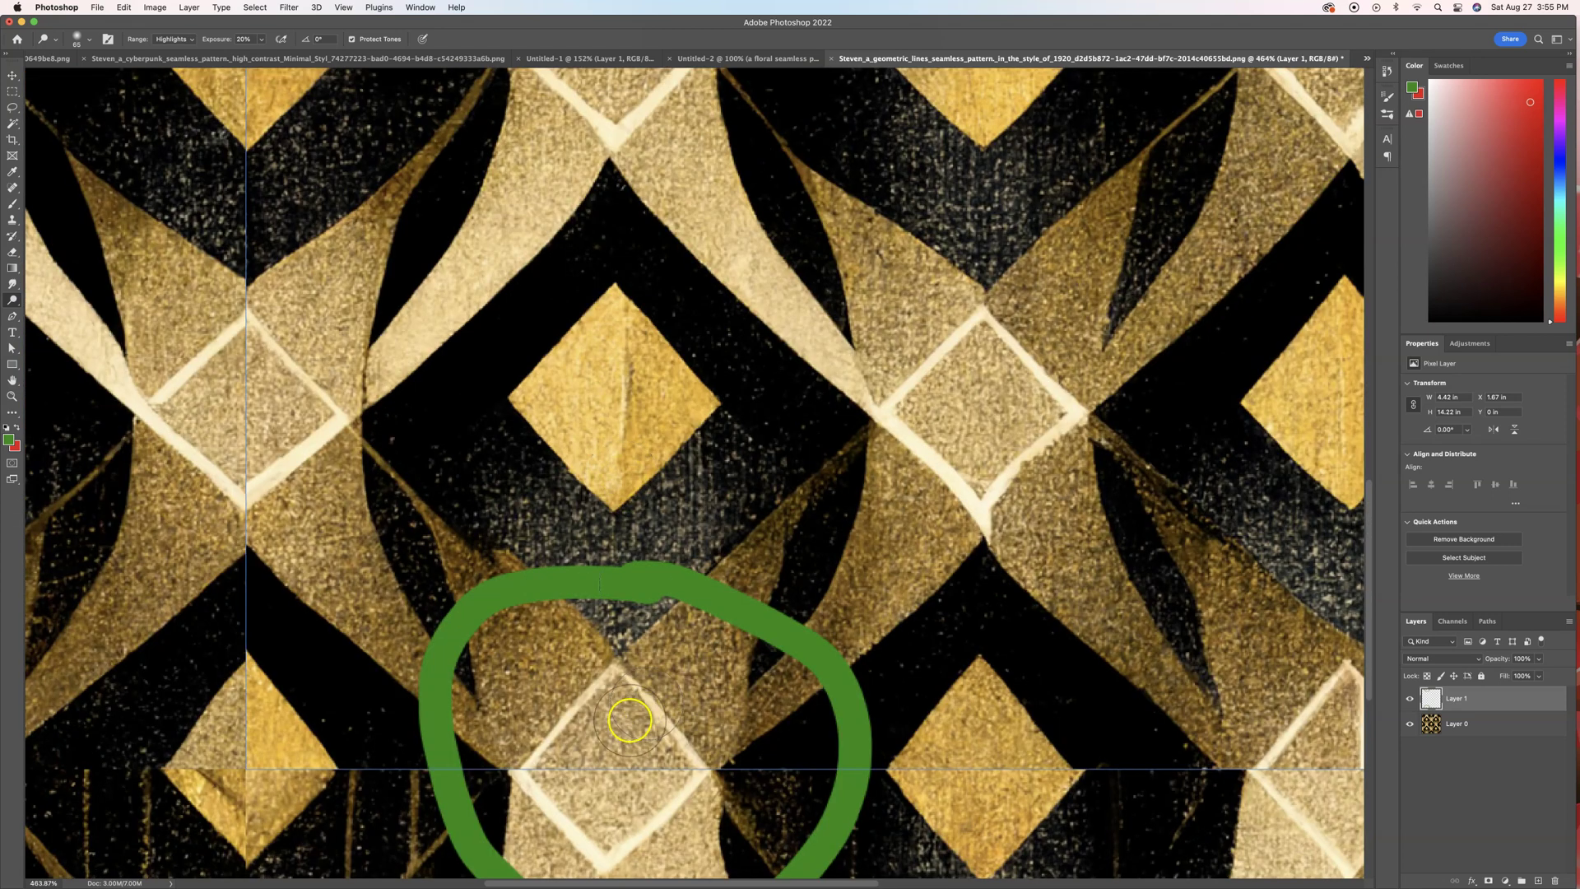
pyautogui.moveTo(619, 737); pyautogui.dragTo(593, 738)
# Lighten the darker upper half of the circled diamond on Layer 0 with the Dodge tool set to Midtones.
pyautogui.click(1457, 724)
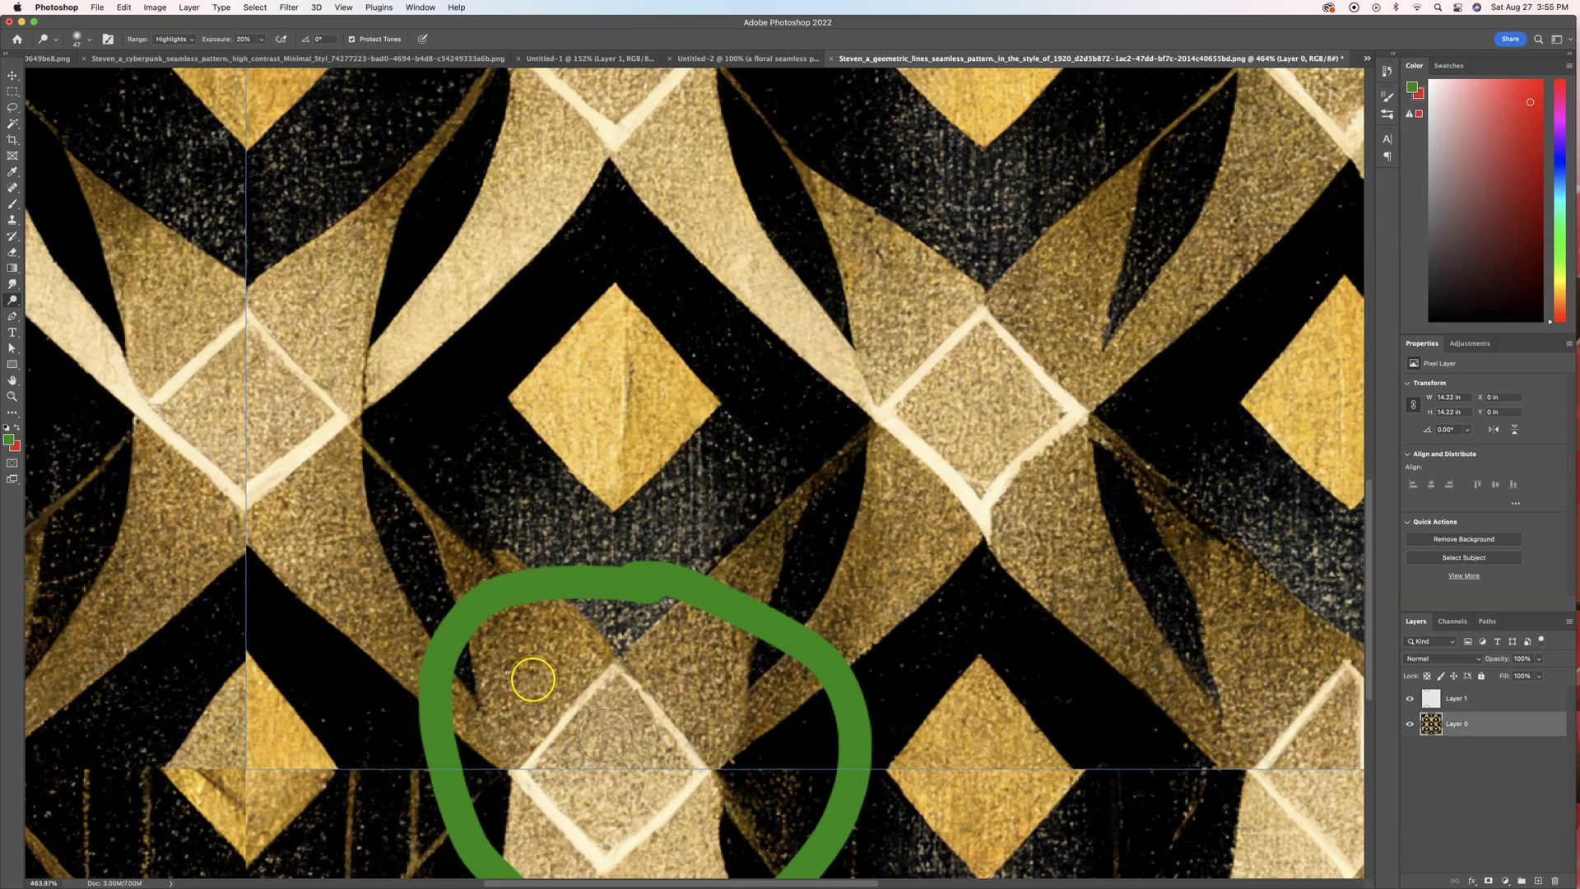
pyautogui.scroll(-1, 284, 269)
pyautogui.scroll(-2, 284, 270)
pyautogui.click(173, 39)
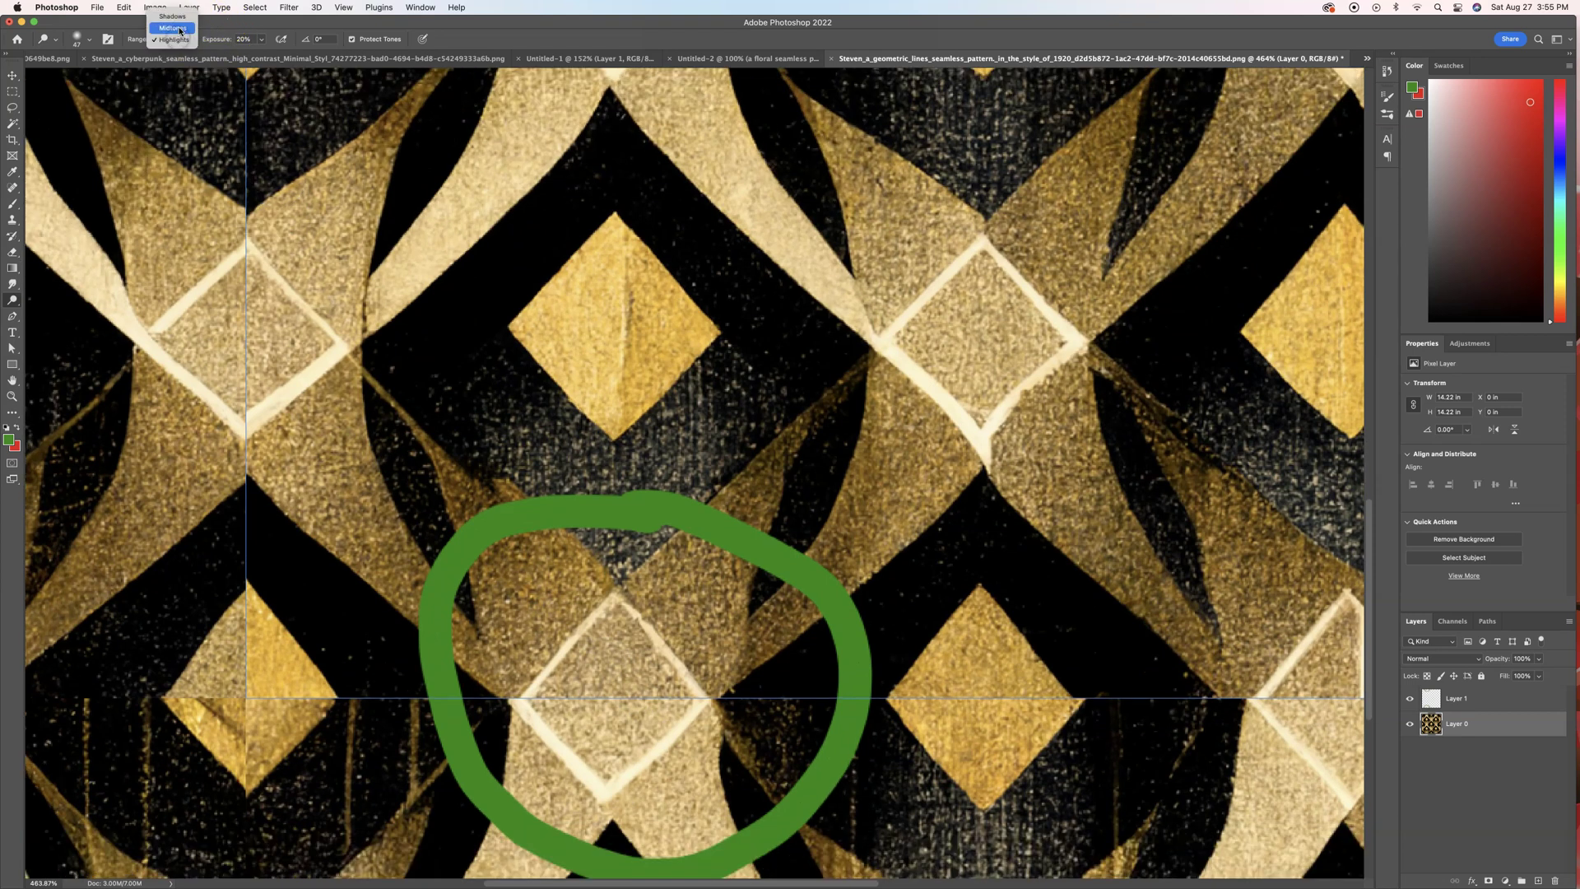
pyautogui.click(173, 28)
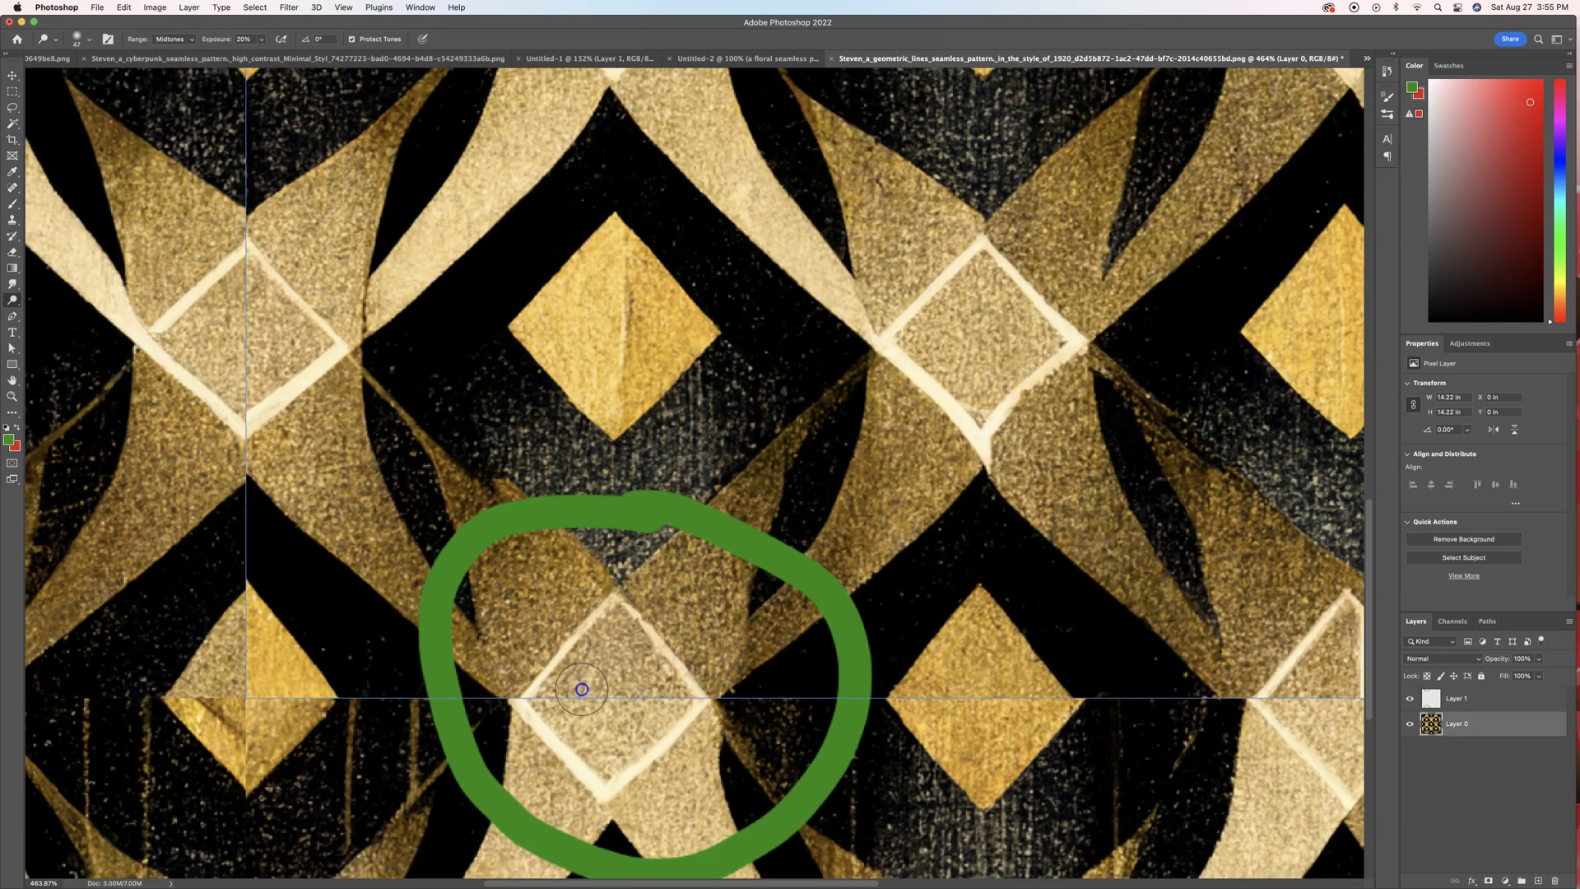
pyautogui.moveTo(569, 691)
pyautogui.mouseDown()
pyautogui.moveTo(597, 673)
pyautogui.moveTo(659, 694)
pyautogui.moveTo(639, 669)
pyautogui.moveTo(666, 693)
pyautogui.moveTo(620, 625)
pyautogui.moveTo(585, 675)
pyautogui.moveTo(609, 658)
pyautogui.moveTo(549, 694)
pyautogui.moveTo(676, 699)
pyautogui.moveTo(626, 626)
pyautogui.mouseUp()
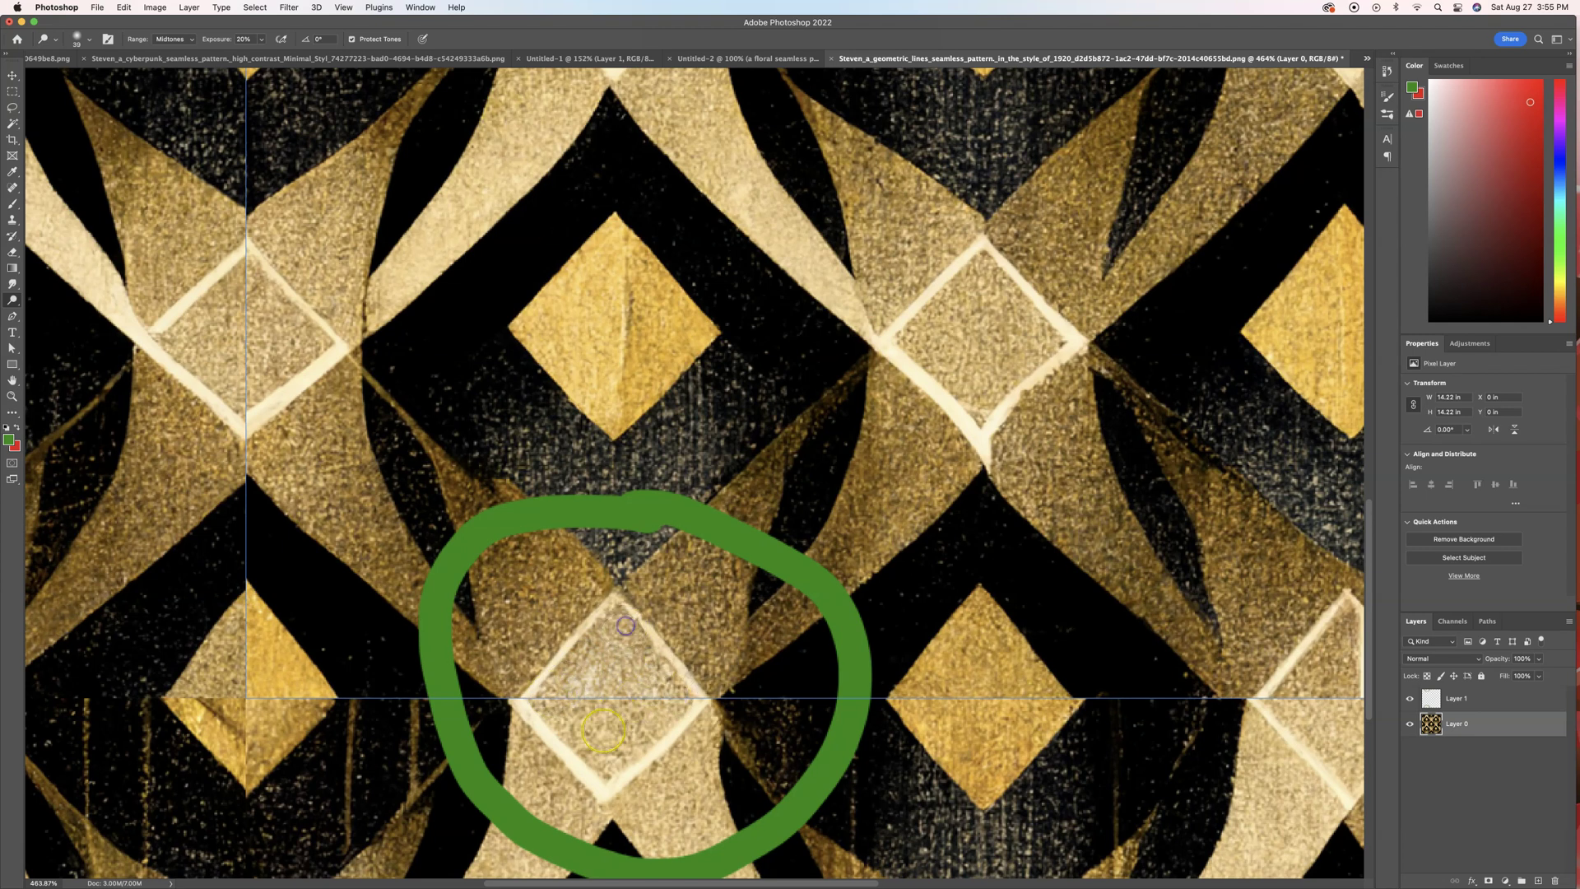
pyautogui.moveTo(617, 723); pyautogui.dragTo(601, 729)
pyautogui.moveTo(635, 426); pyautogui.dragTo(649, 329)
pyautogui.scroll(5, 676, 586)
pyautogui.scroll(-2, 671, 653)
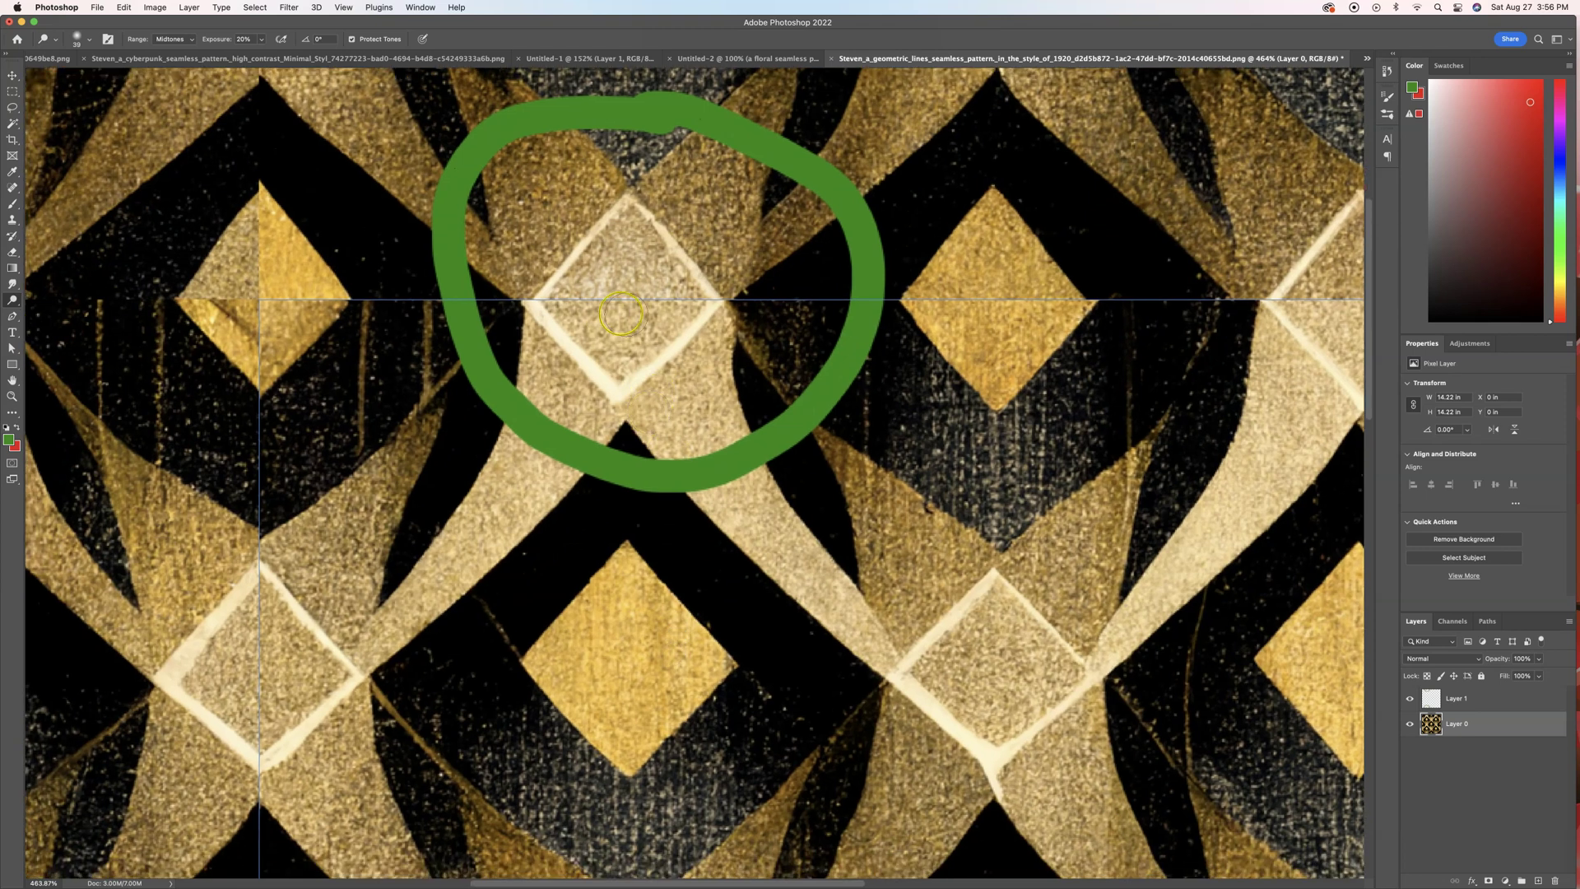
pyautogui.moveTo(677, 307)
pyautogui.mouseDown()
pyautogui.moveTo(566, 303)
pyautogui.moveTo(691, 297)
pyautogui.mouseUp()
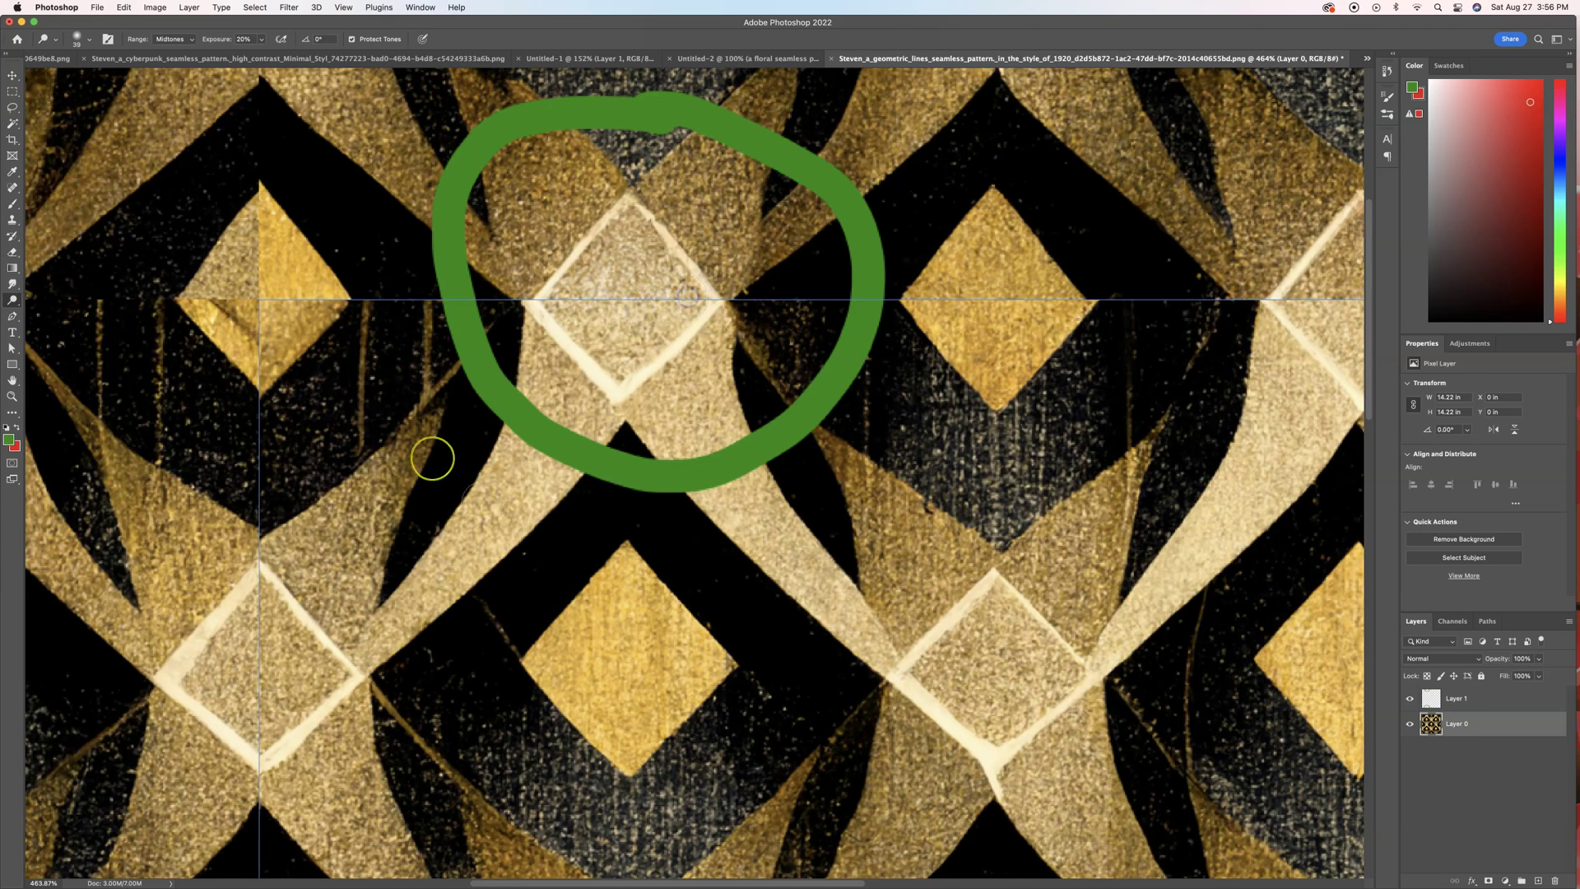
# Paint over the broken corners of the circled diamond's border on Layer 1 with the Brush in the sampled cream colour.
pyautogui.moveTo(761, 479); pyautogui.dragTo(1358, 567)
pyautogui.moveTo(970, 508); pyautogui.dragTo(1240, 533)
pyautogui.moveTo(863, 508); pyautogui.dragTo(483, 531)
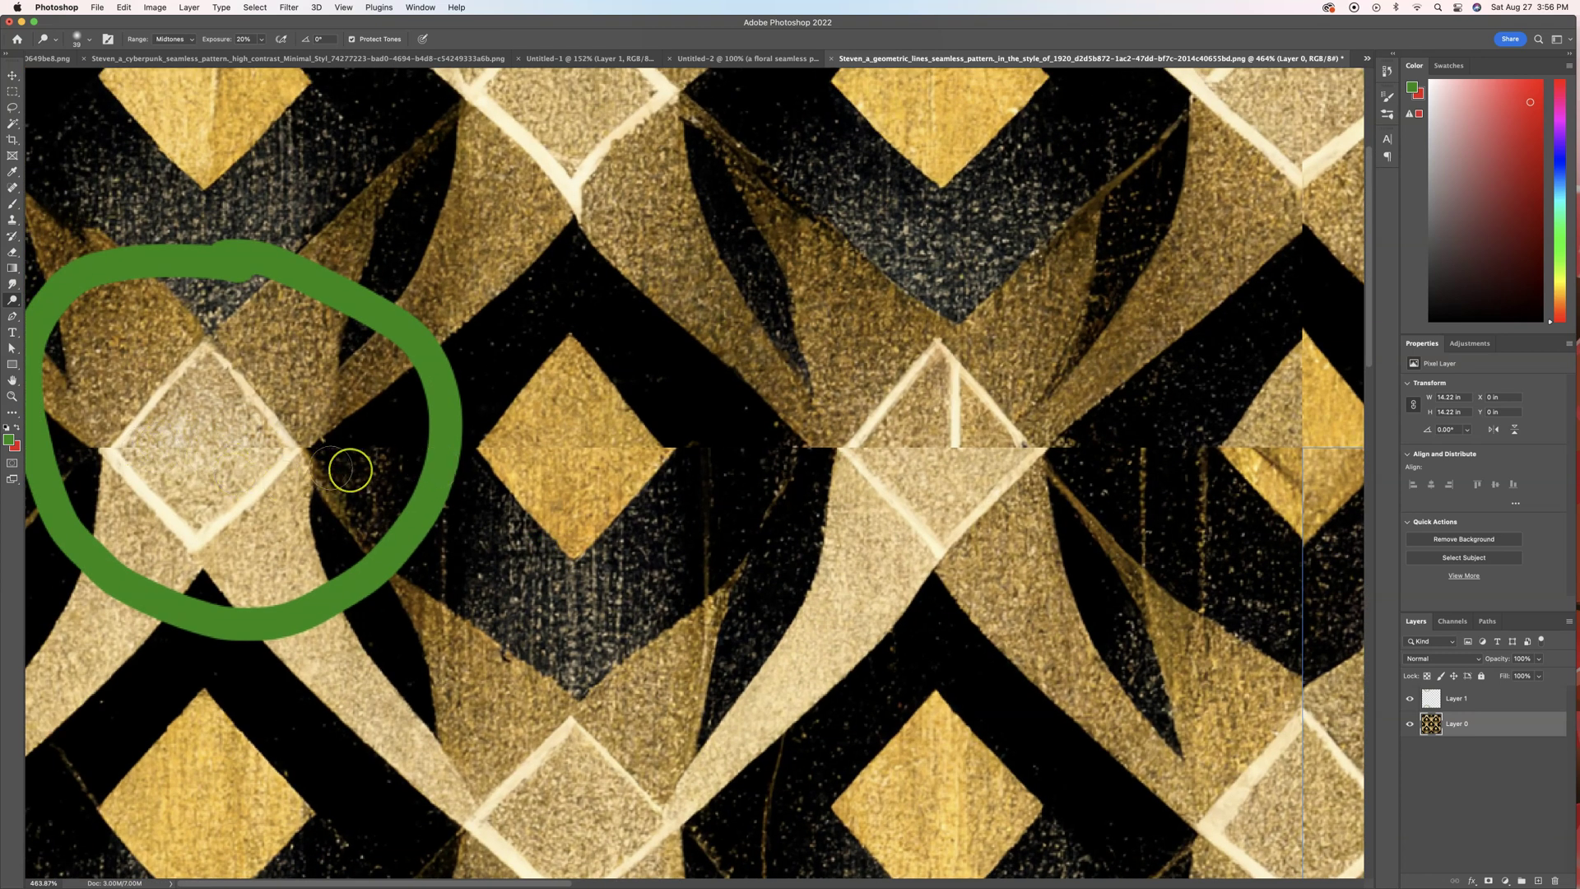
pyautogui.click(1511, 702)
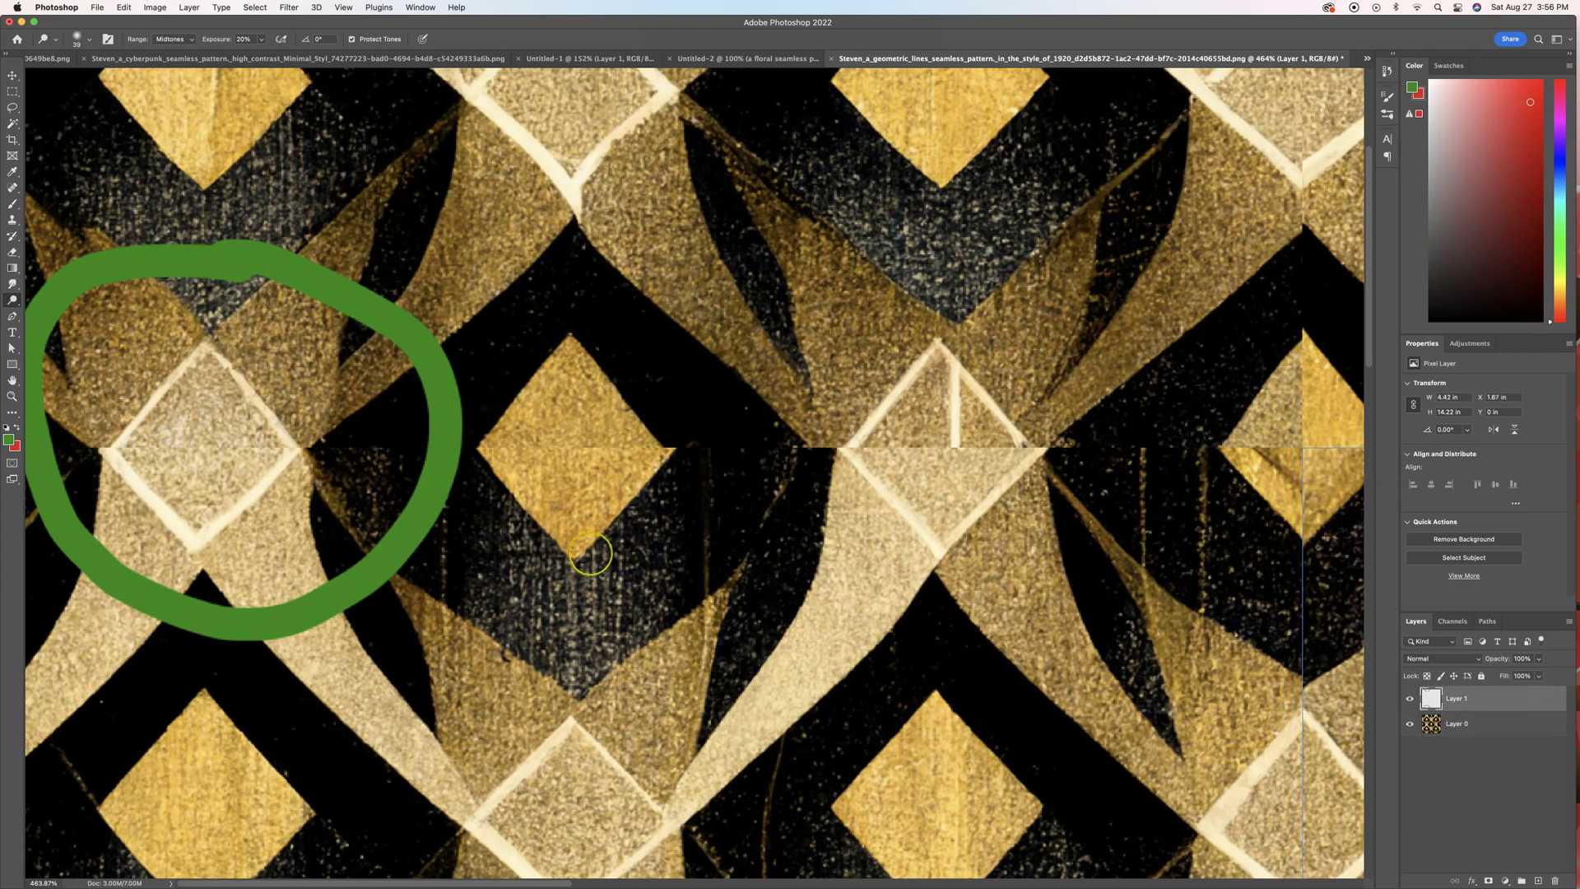
pyautogui.press('b')
pyautogui.moveTo(290, 428); pyautogui.dragTo(273, 430)
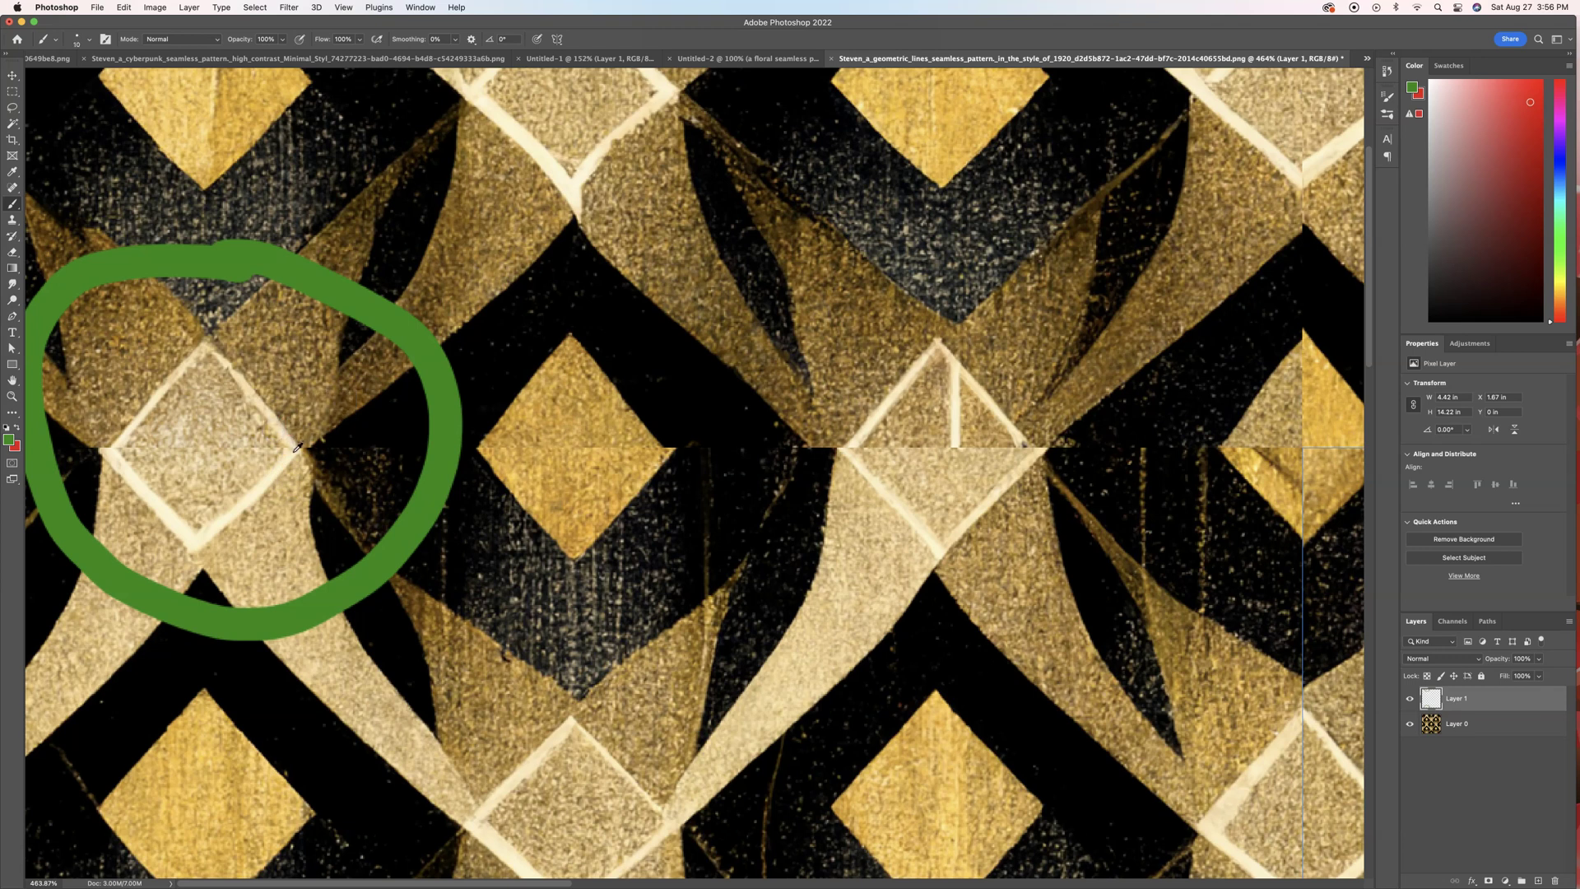
pyautogui.moveTo(292, 449); pyautogui.dragTo(290, 446)
pyautogui.keyDown('alt'); pyautogui.click(273, 475); pyautogui.keyUp('alt')
pyautogui.moveTo(285, 438); pyautogui.dragTo(292, 444)
pyautogui.moveTo(145, 408); pyautogui.dragTo(141, 408)
pyautogui.press('super+0')
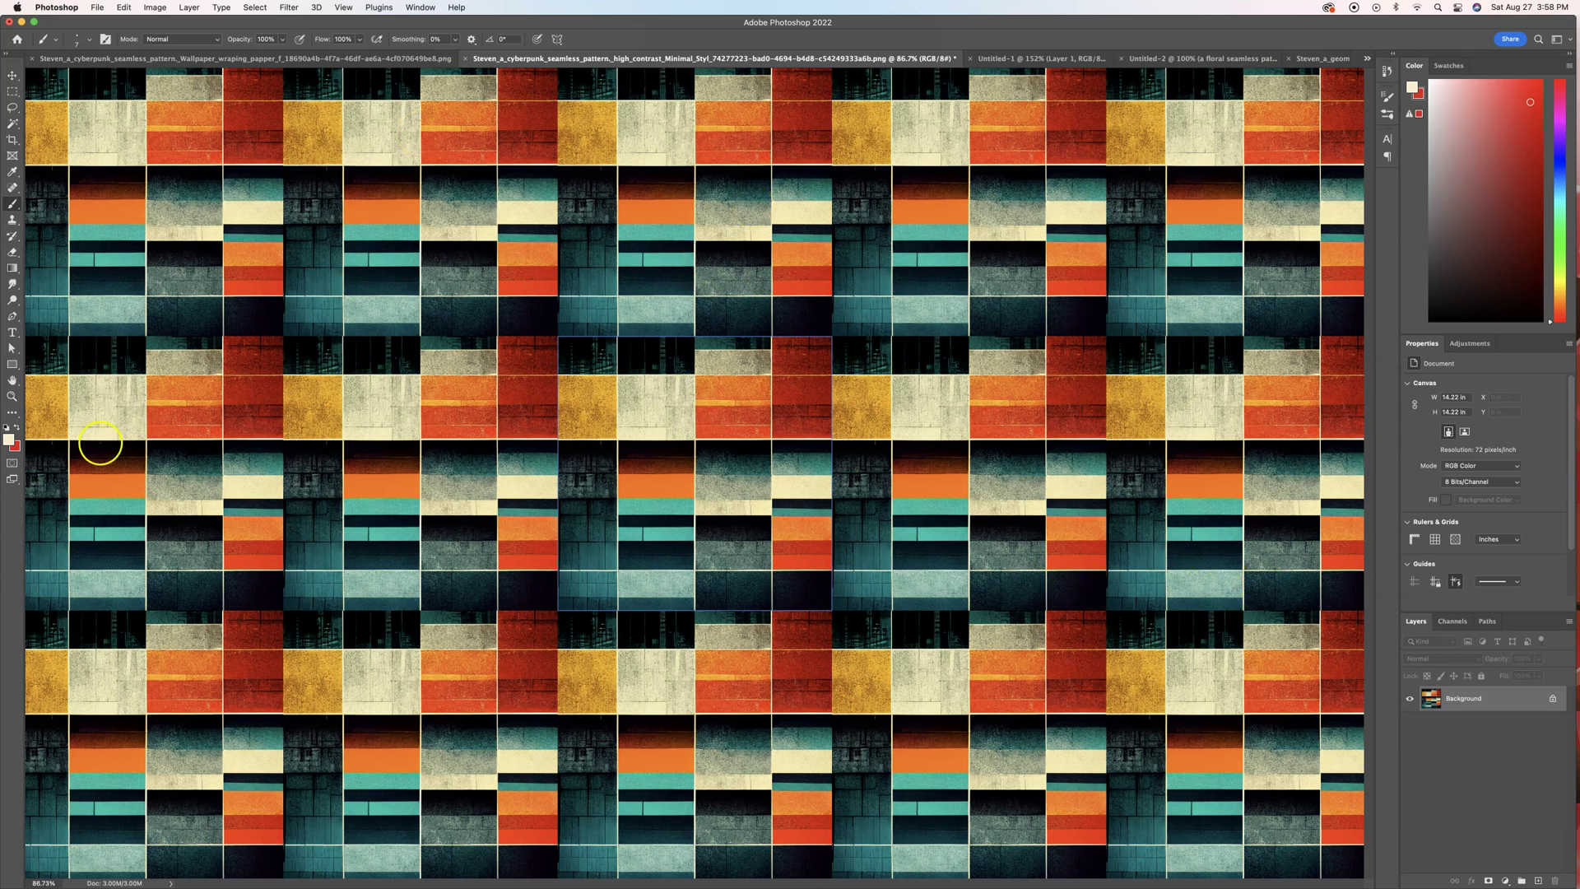
# Turn off Pattern Preview for the cyberpunk pattern and select its entire canvas.
pyautogui.click(344, 7)
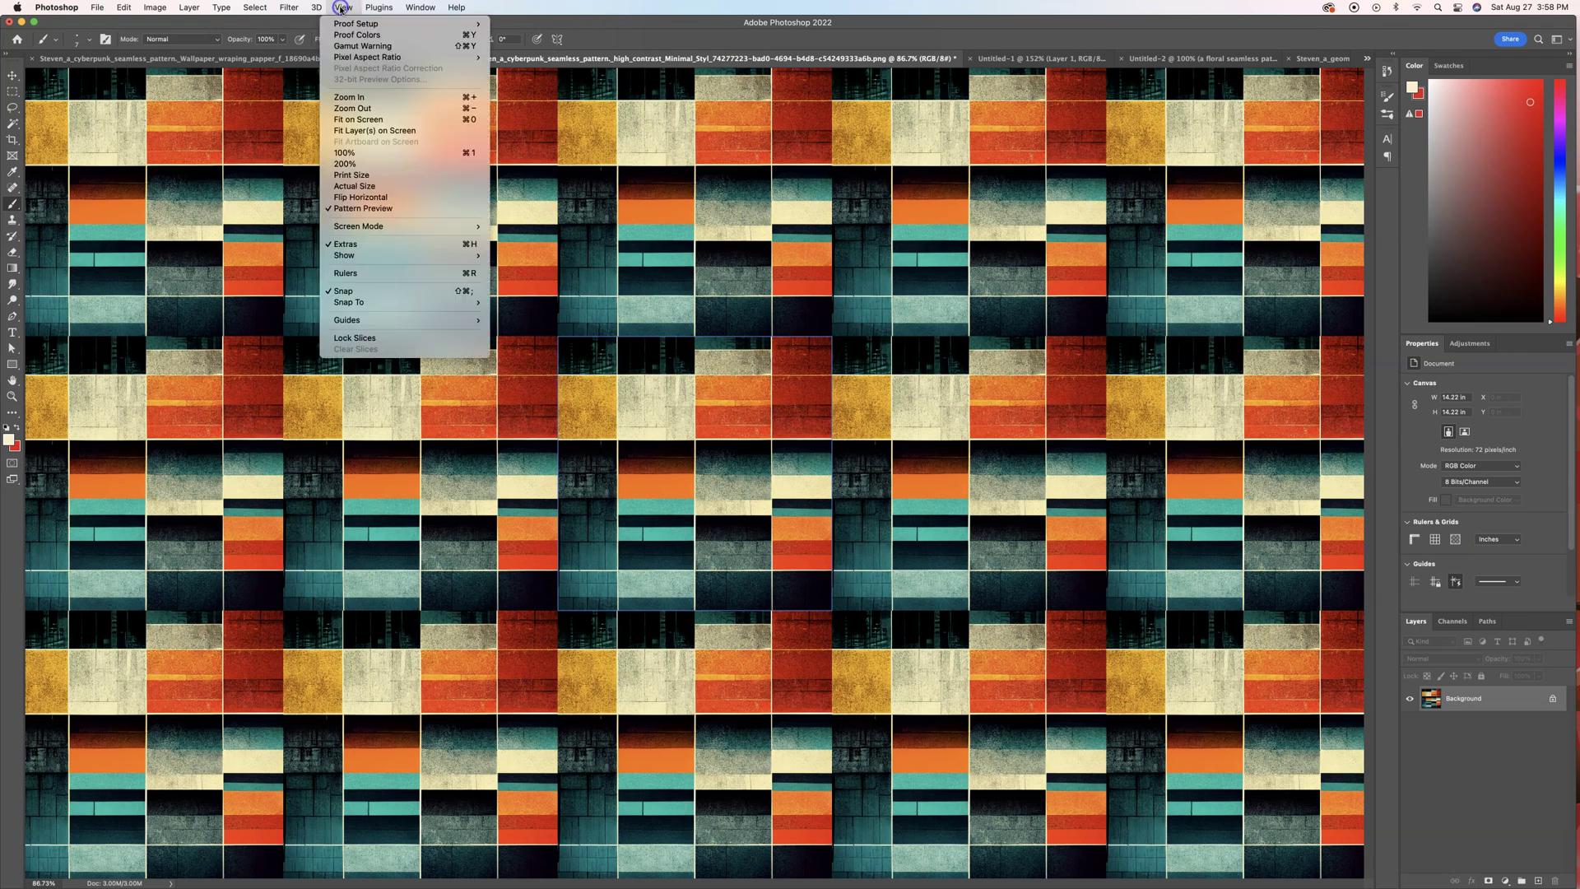
pyautogui.click(404, 209)
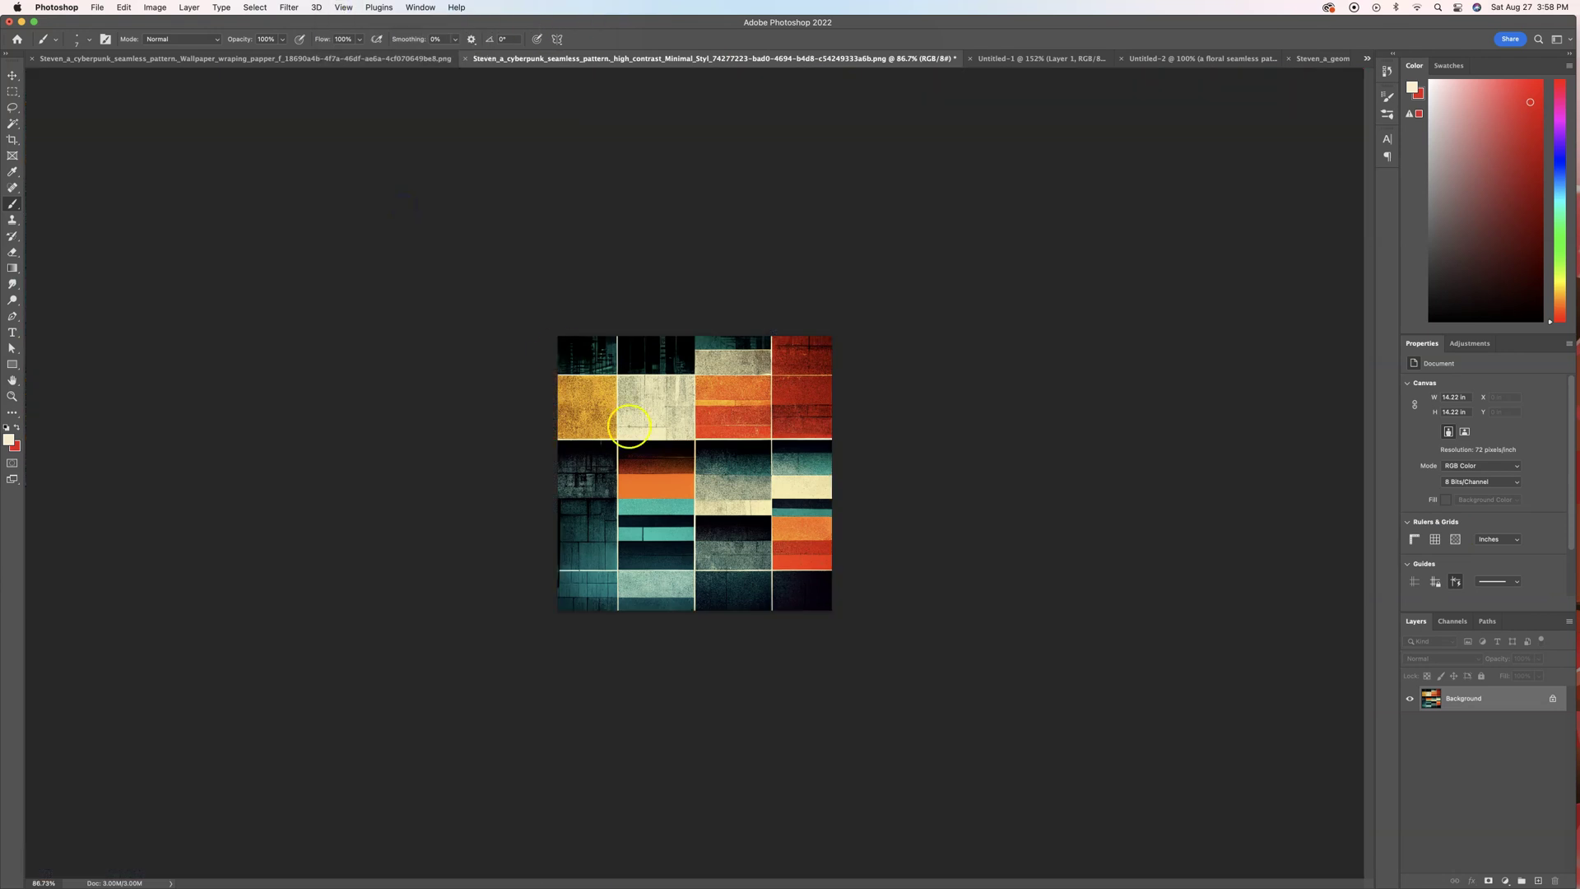
pyautogui.press('v')
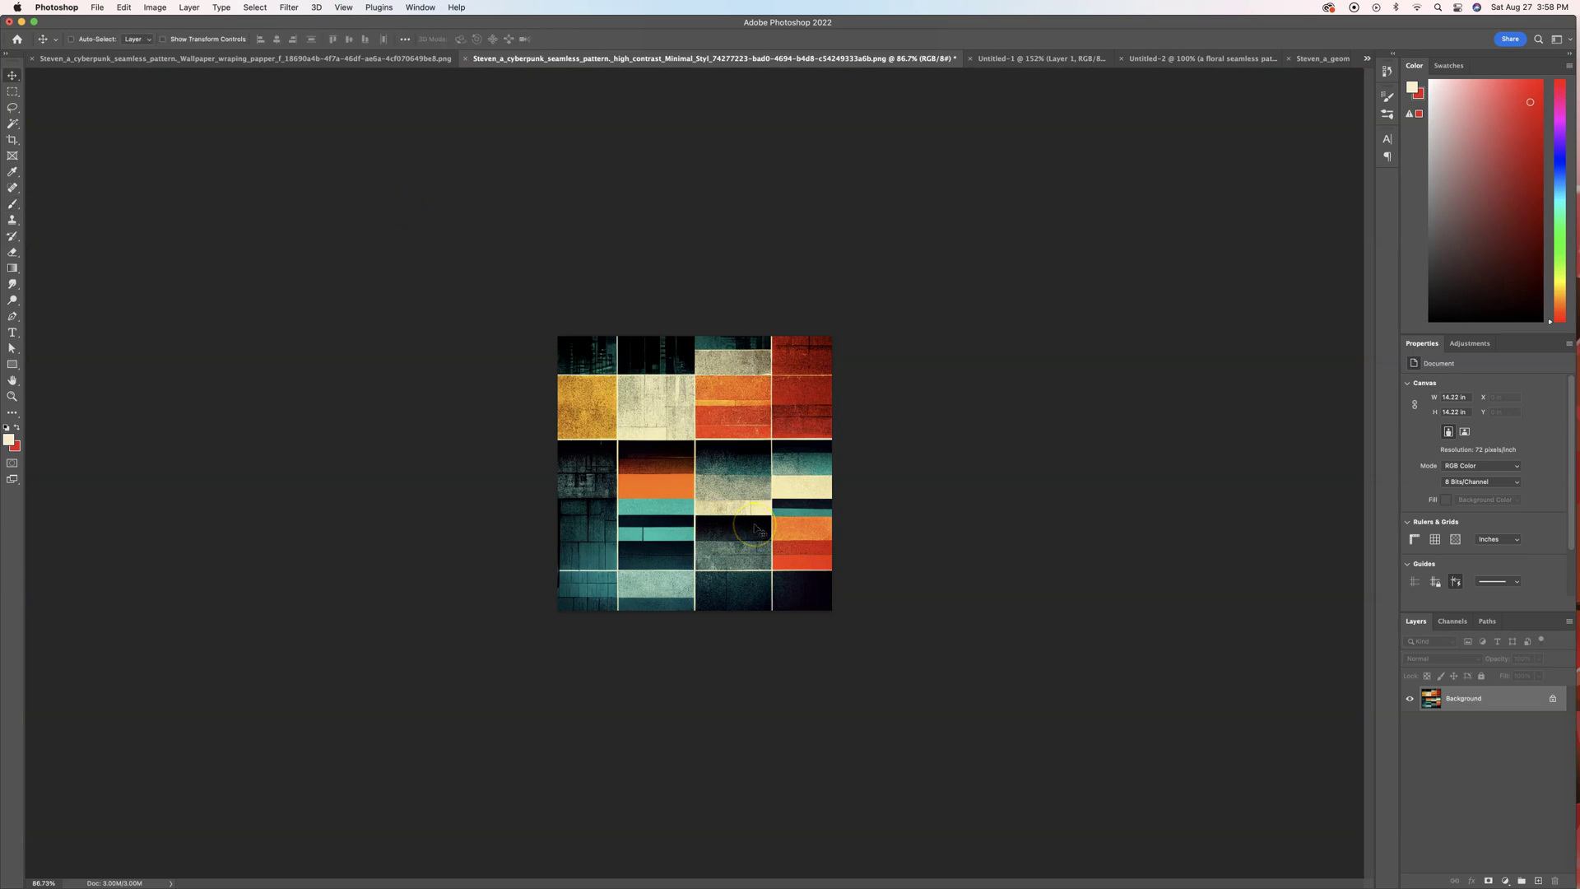
pyautogui.press('super+a')
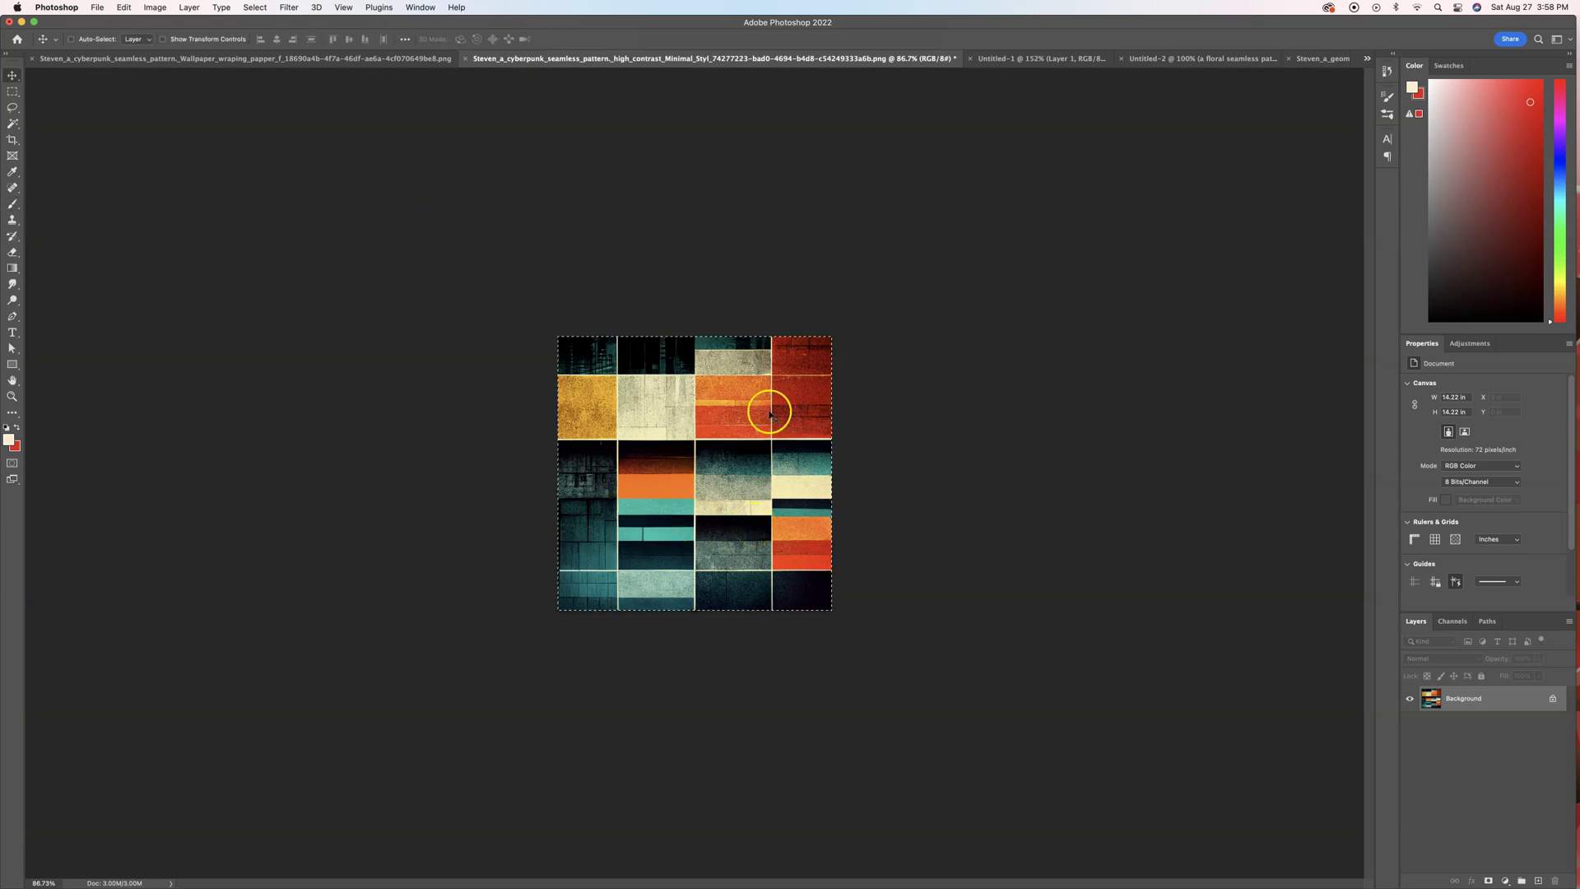
pyautogui.click(124, 8)
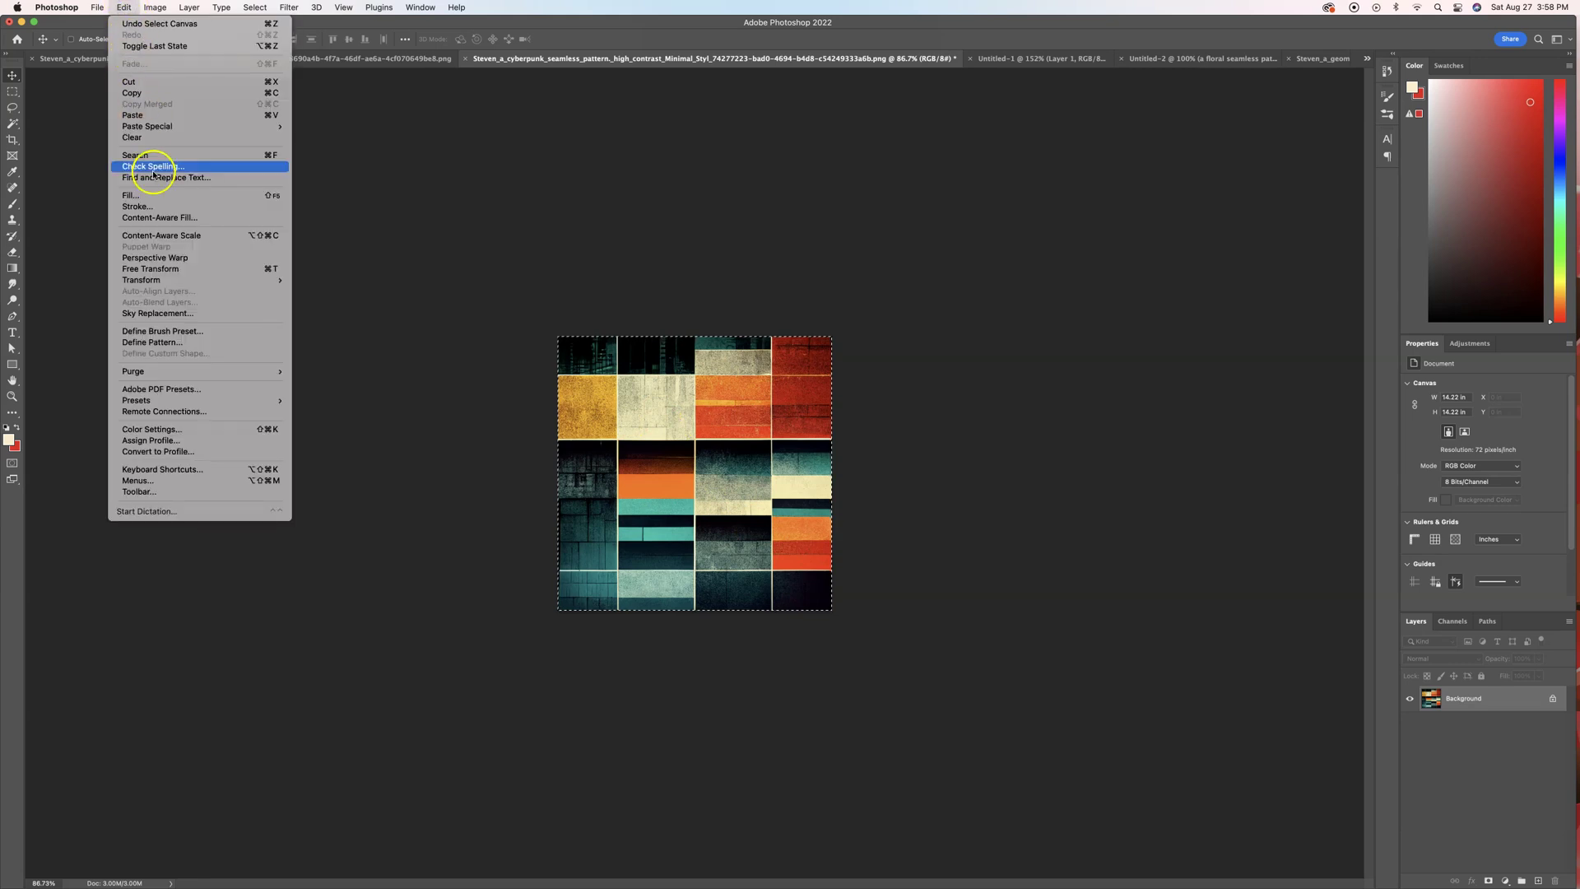
pyautogui.click(198, 347)
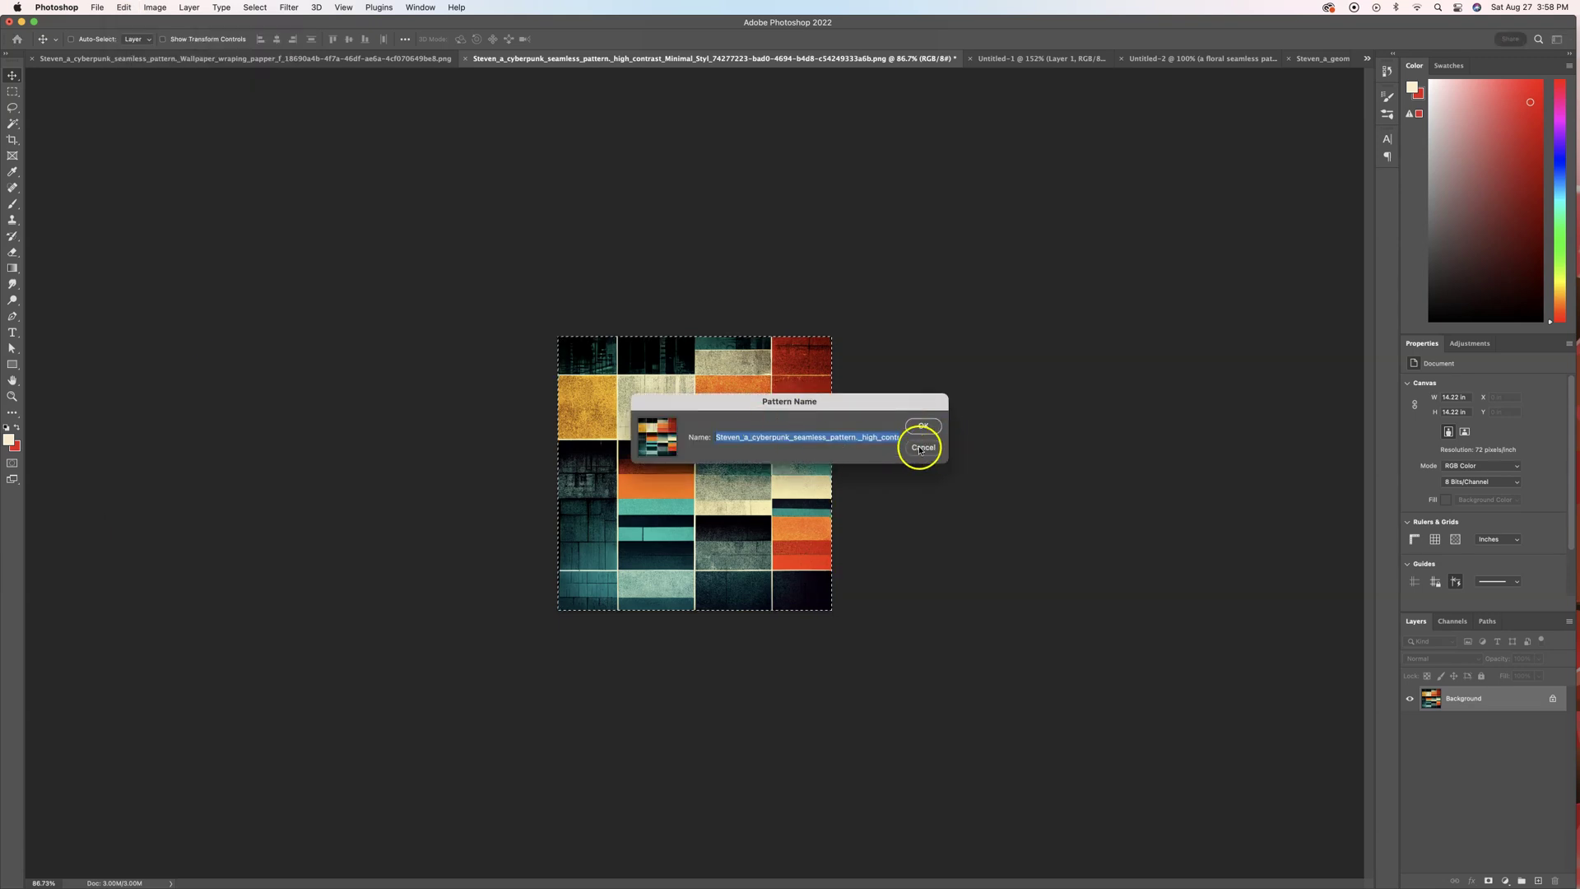
pyautogui.click(940, 450)
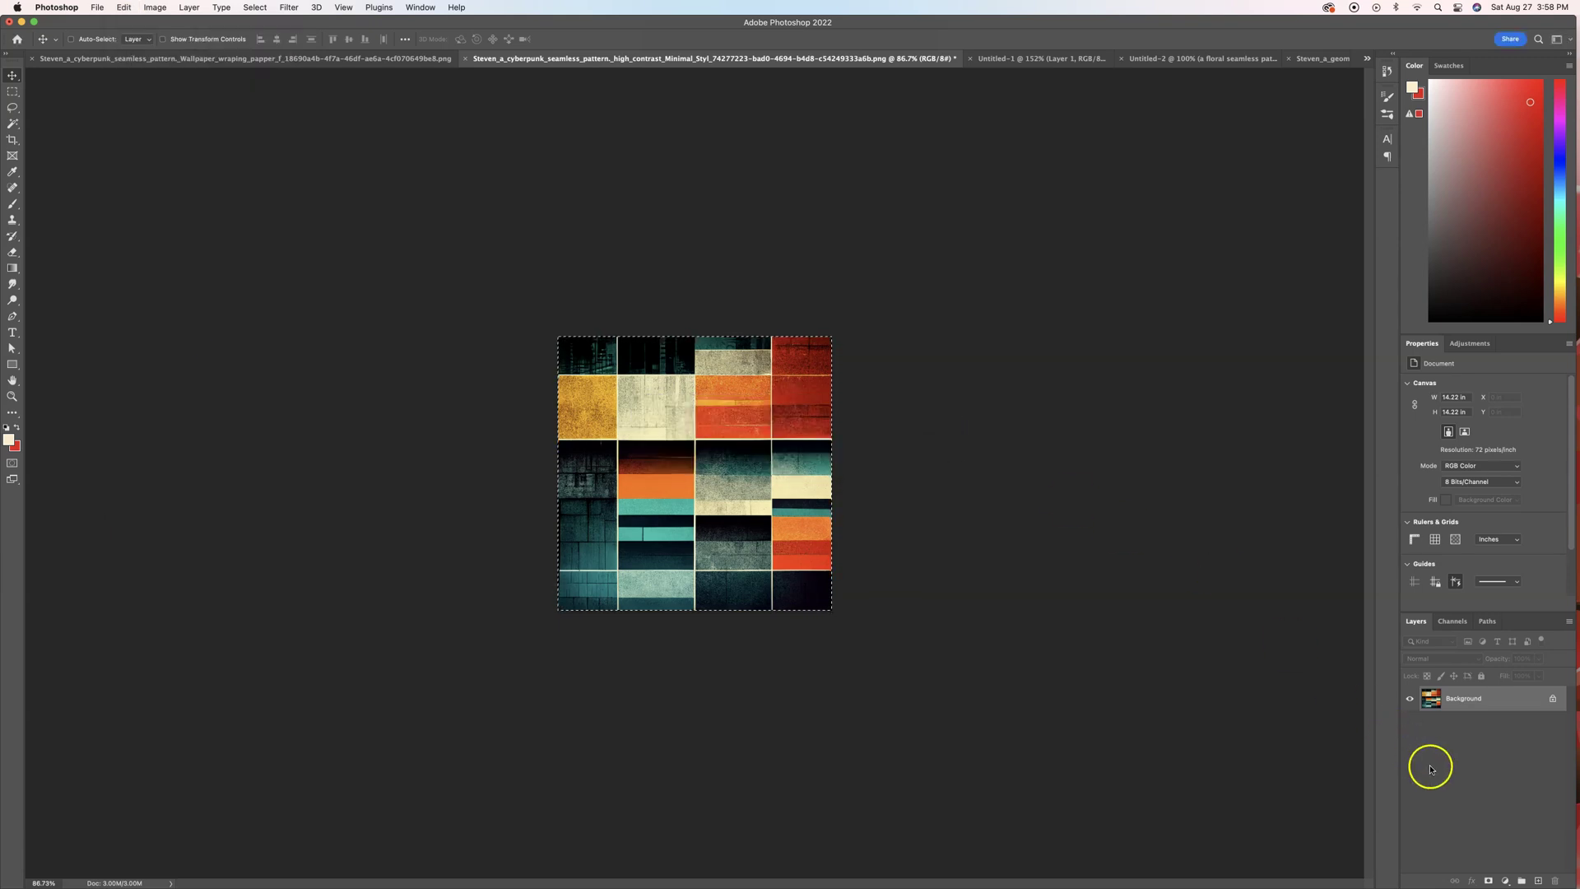
# Convert the Background to Layer 0 and apply a Pattern Overlay style using the cream cracked-diamond stone pattern.
pyautogui.doubleClick(1473, 697)
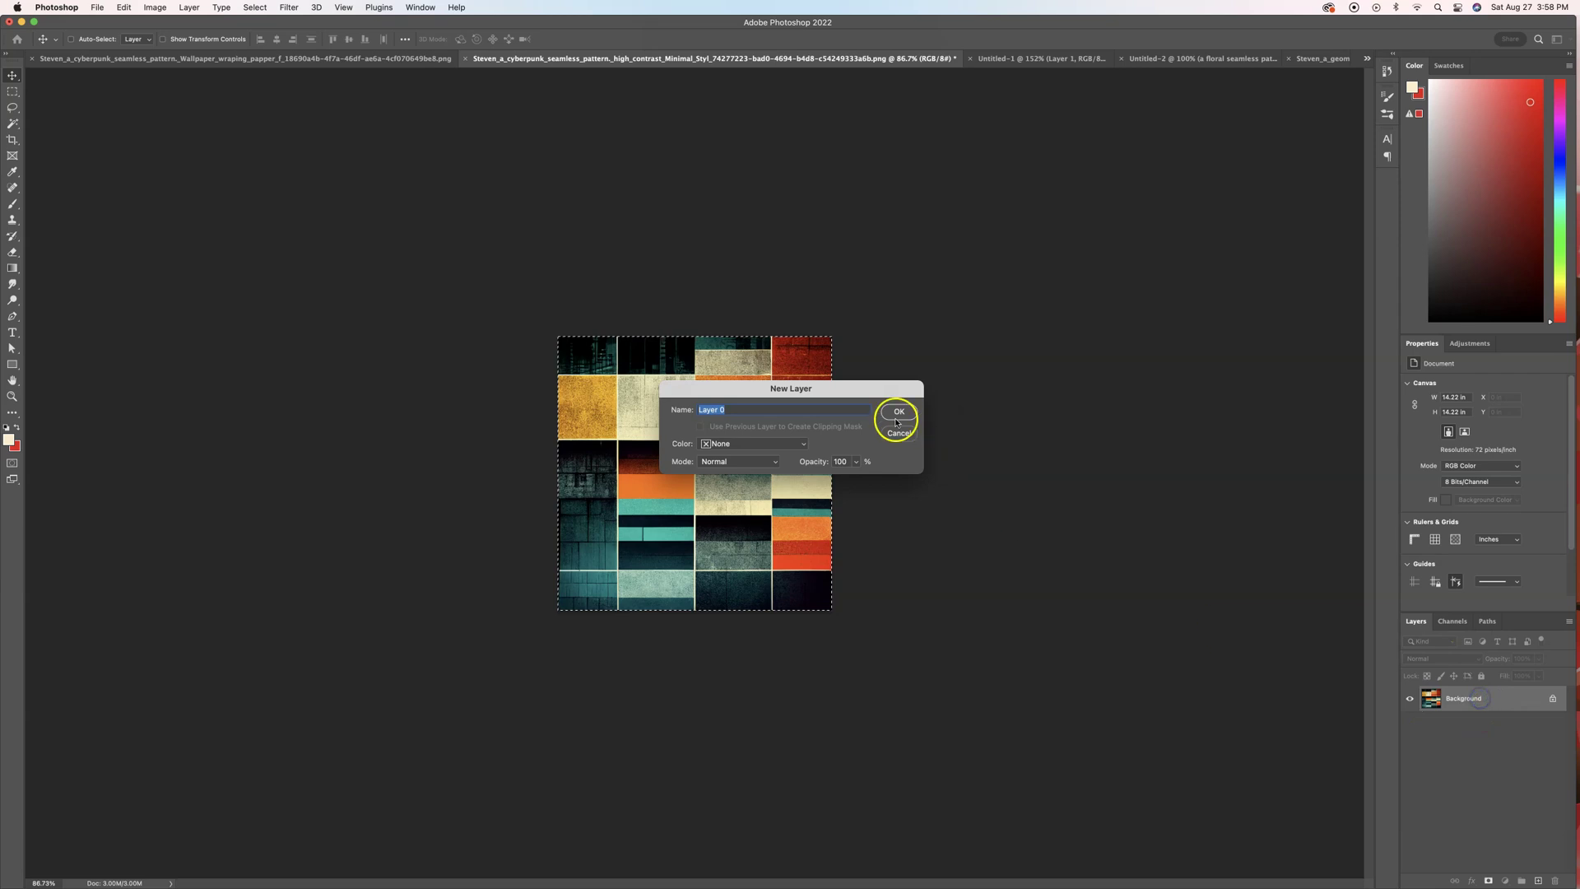
pyautogui.click(899, 412)
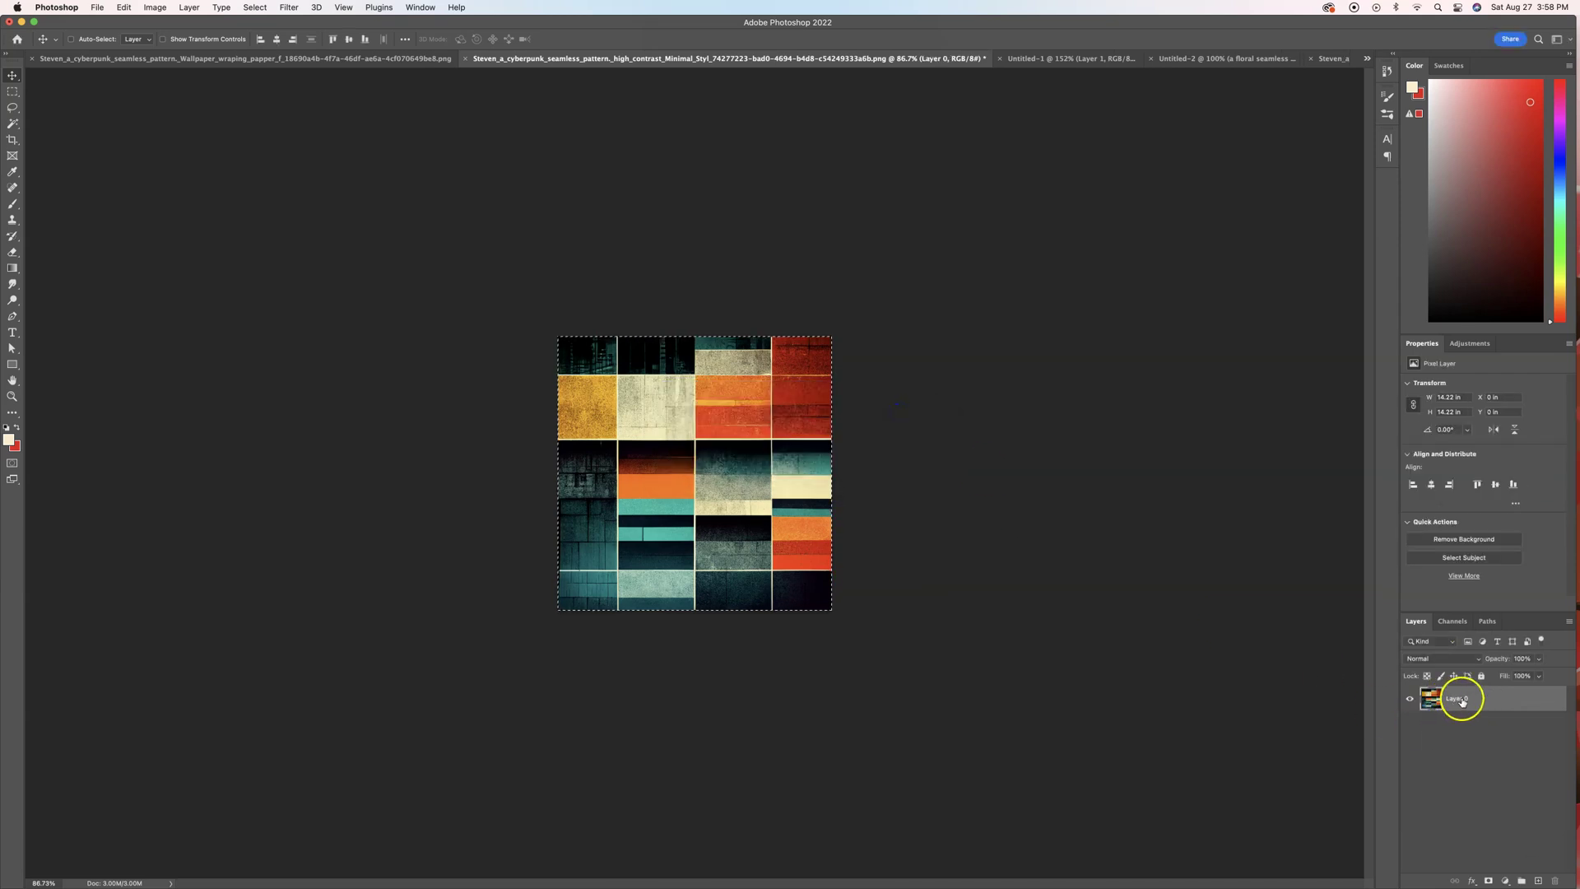
pyautogui.click(1486, 701)
pyautogui.doubleClick(1486, 701)
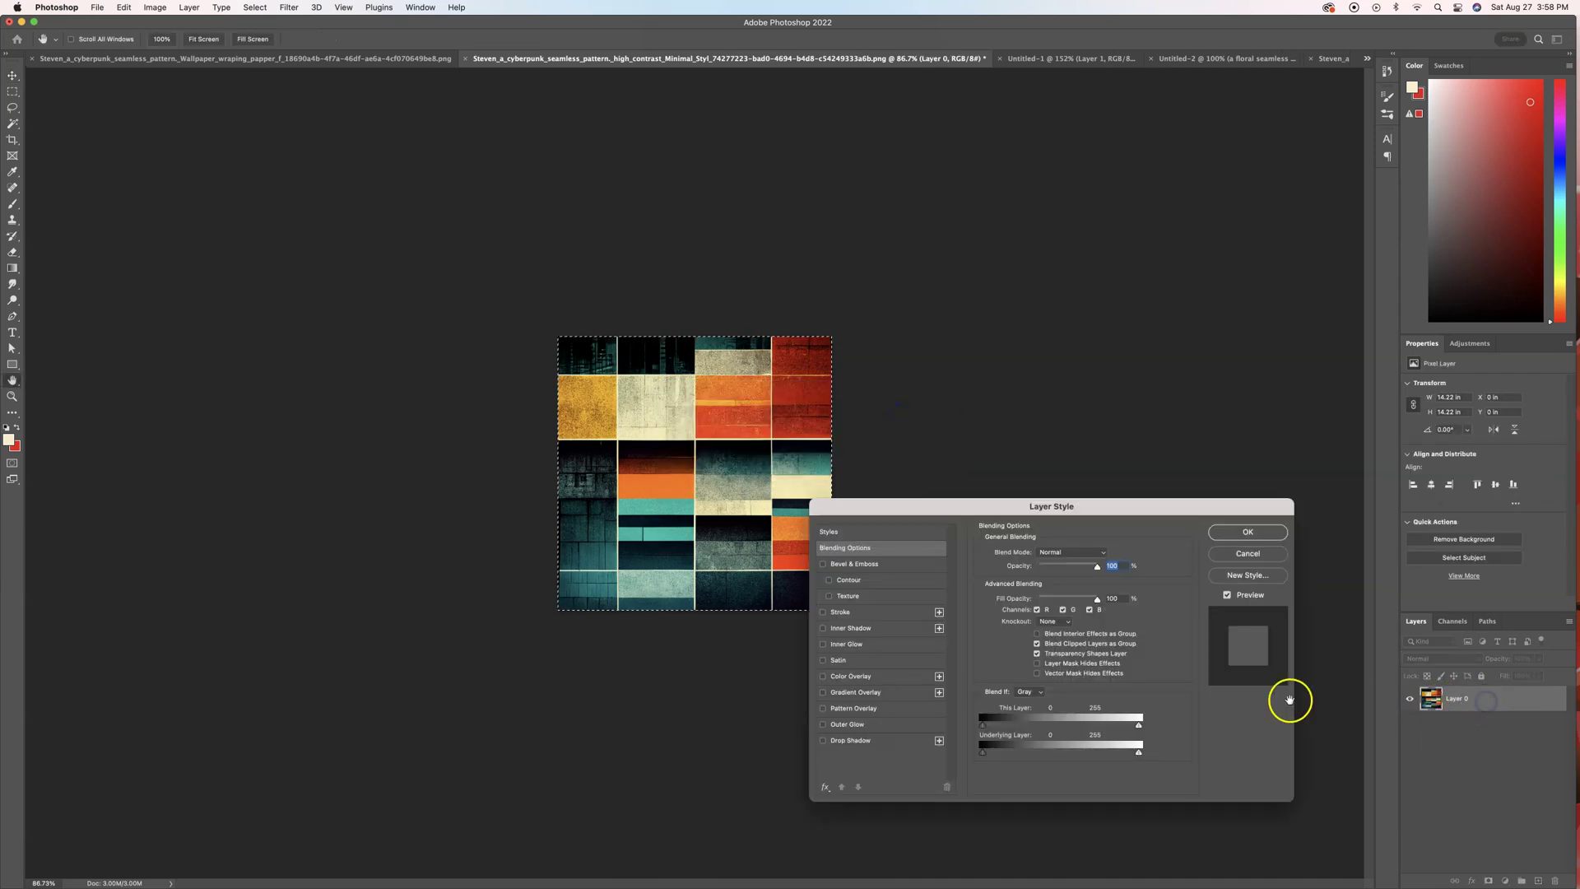
pyautogui.click(879, 710)
pyautogui.click(1041, 593)
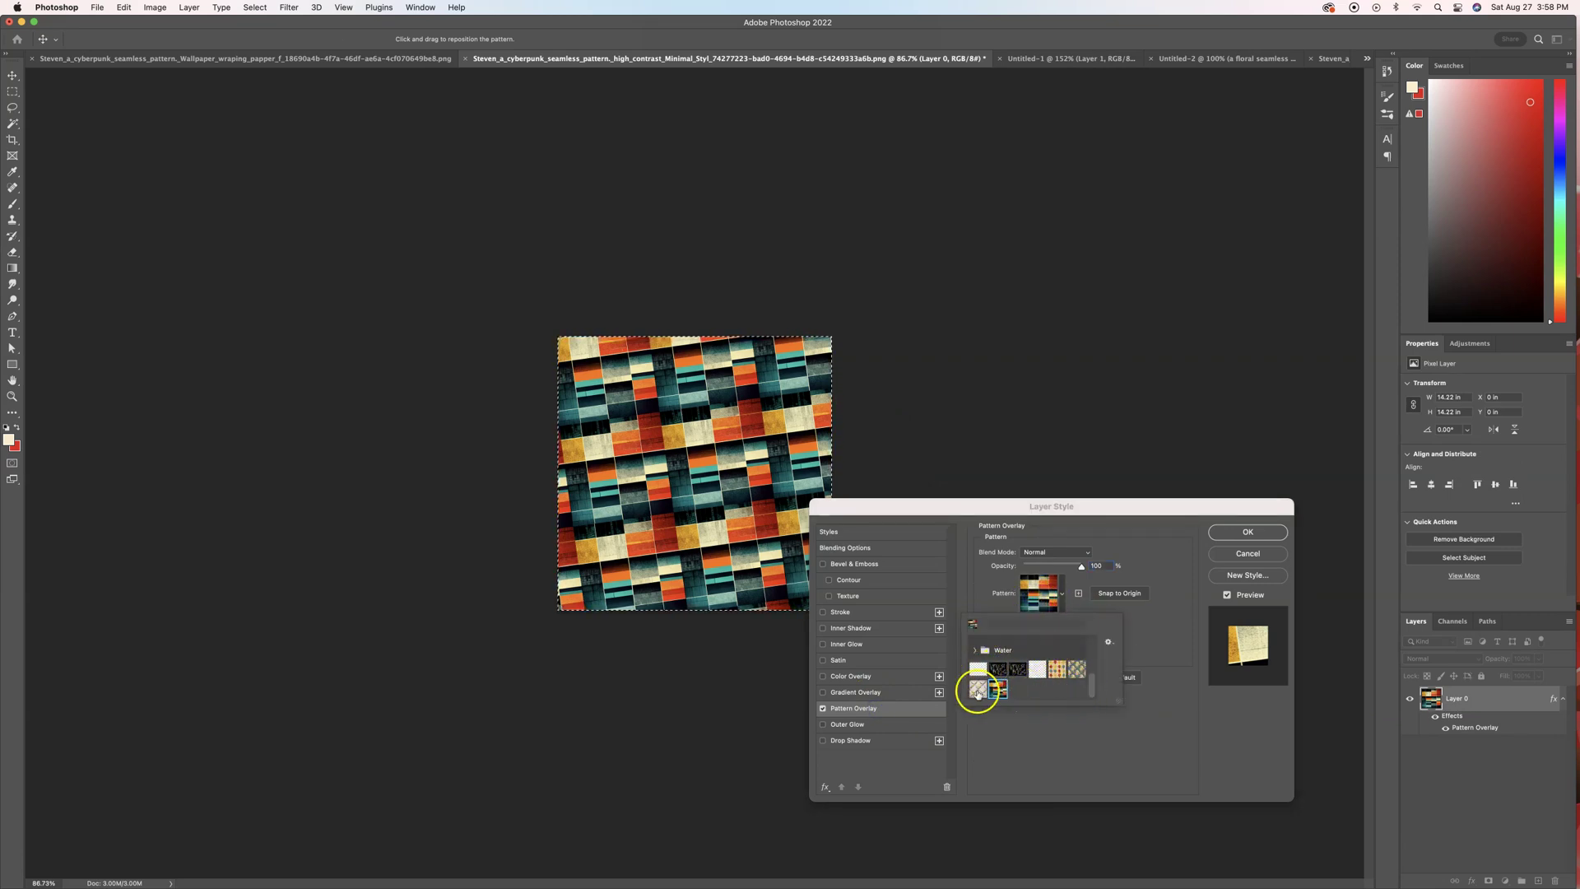
pyautogui.click(977, 689)
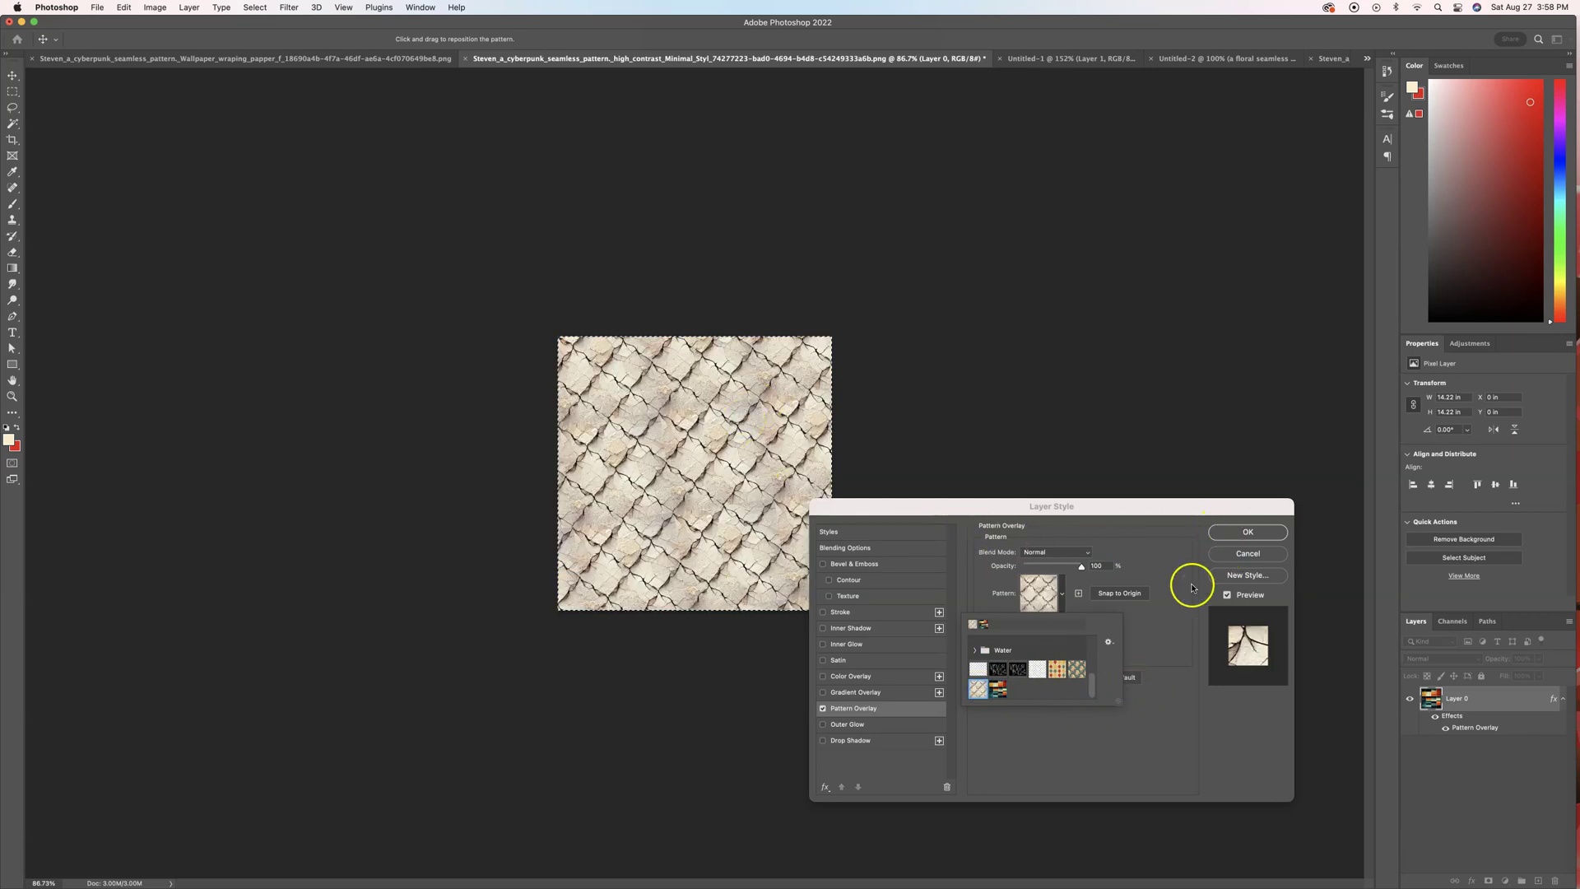
pyautogui.click(1156, 636)
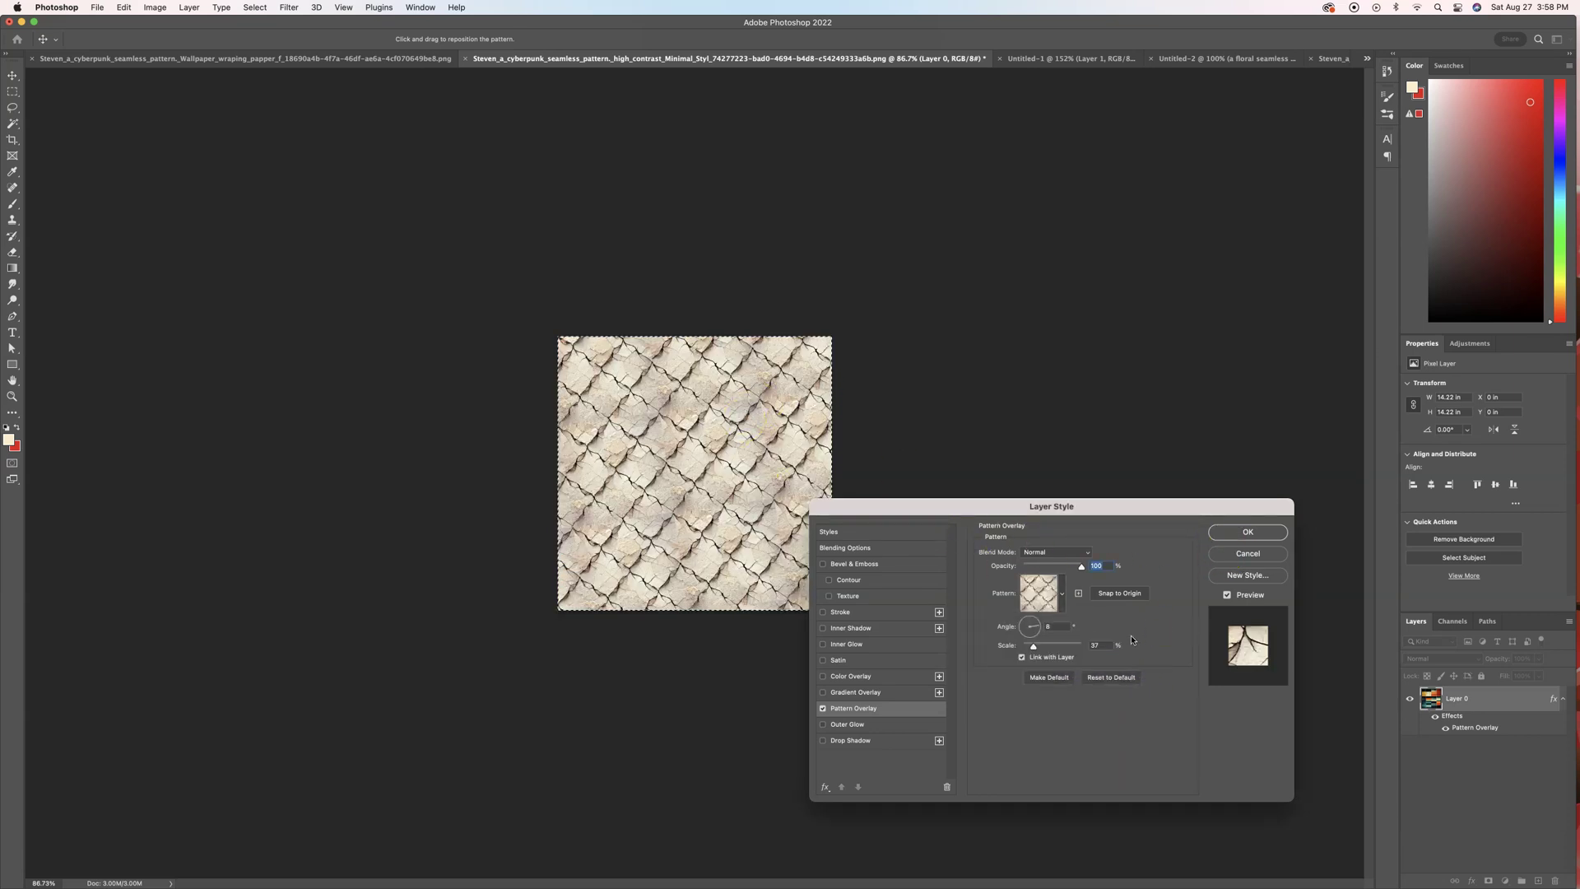